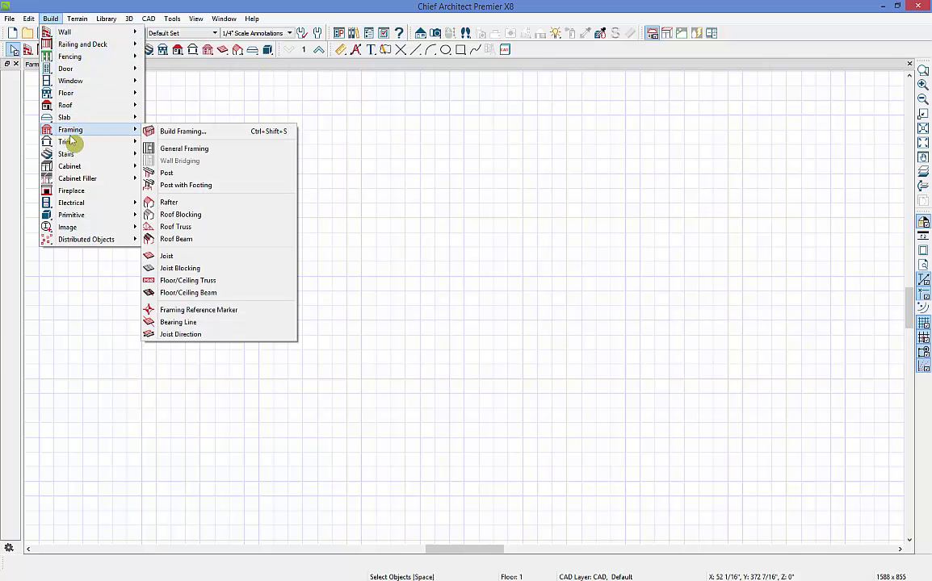
# Draw a horizontal straight exterior wall about 40'-2" long and a second exterior wall running down from its right end
pyautogui.click(190, 100)
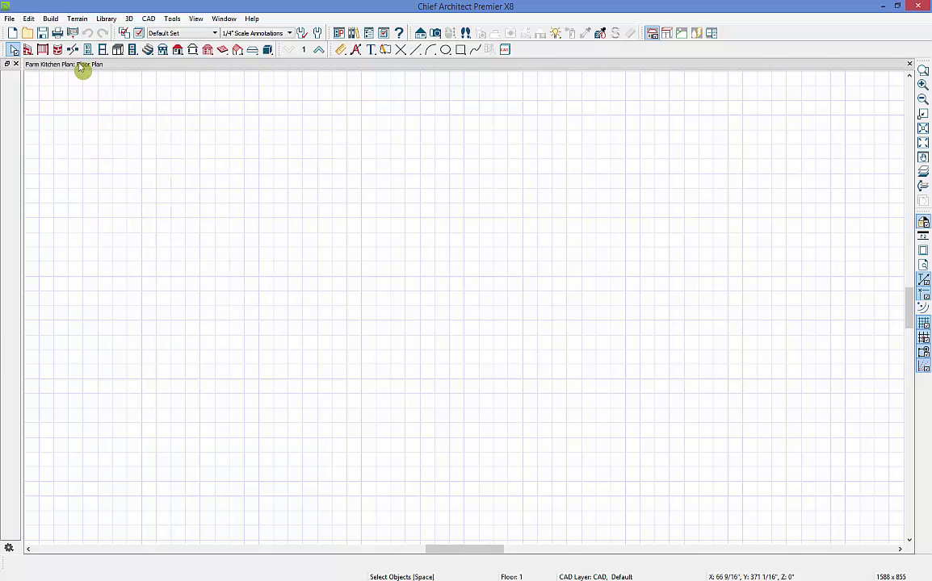
pyautogui.click(29, 50)
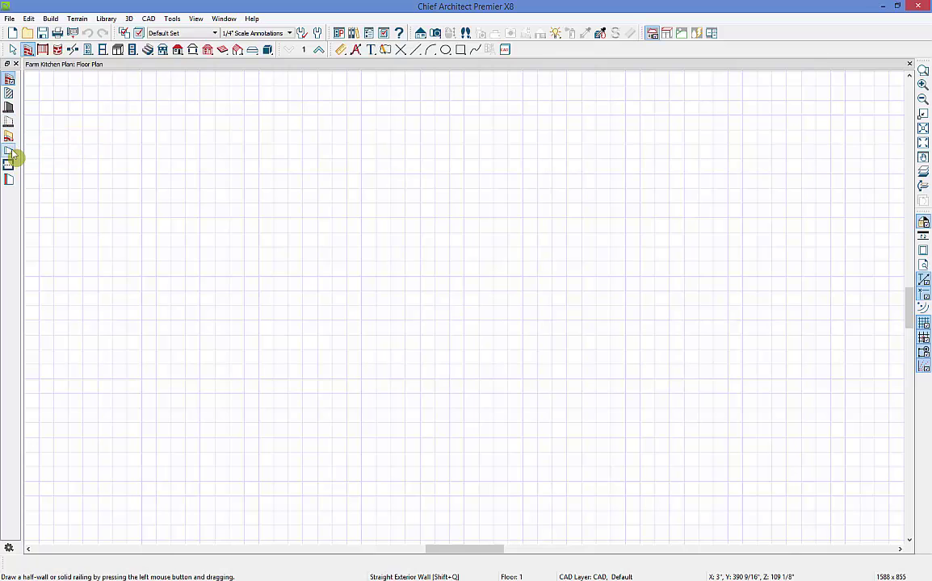
pyautogui.click(8, 81)
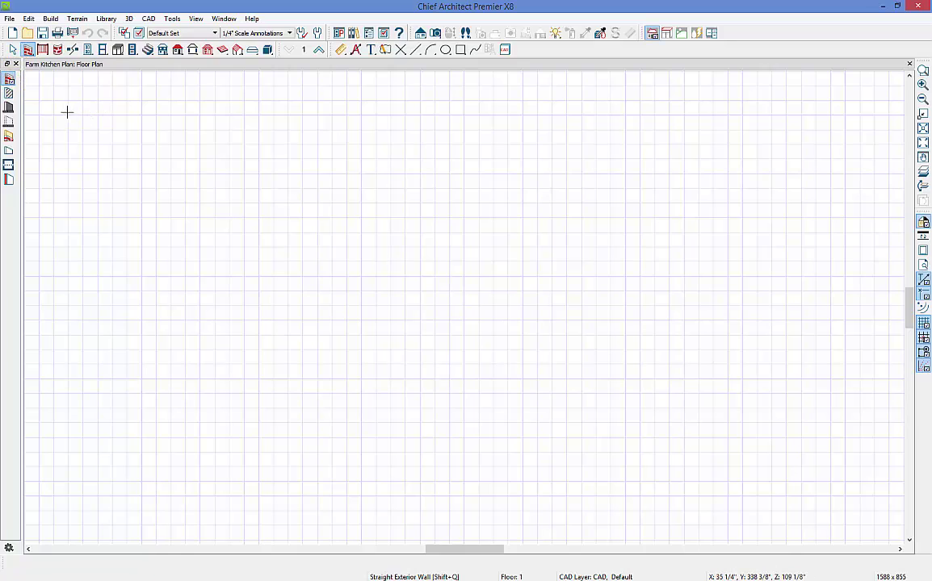
pyautogui.moveTo(70, 116); pyautogui.dragTo(659, 118)
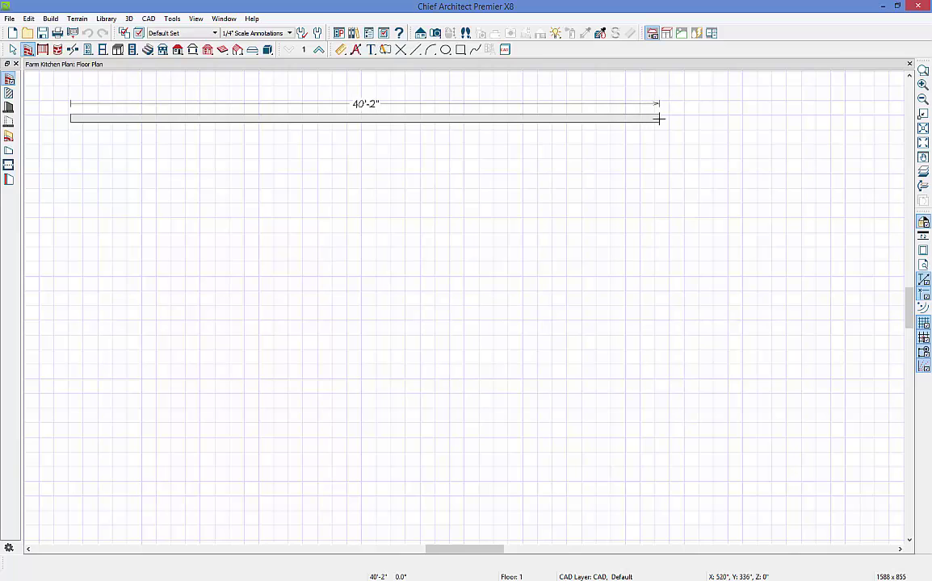
pyautogui.moveTo(659, 118); pyautogui.dragTo(649, 349)
# Continue the exterior walls into a closed L-shaped outline, stepping outward to the right in the lower part and returning to the first wall's start
pyautogui.scroll(-1, 536, 373)
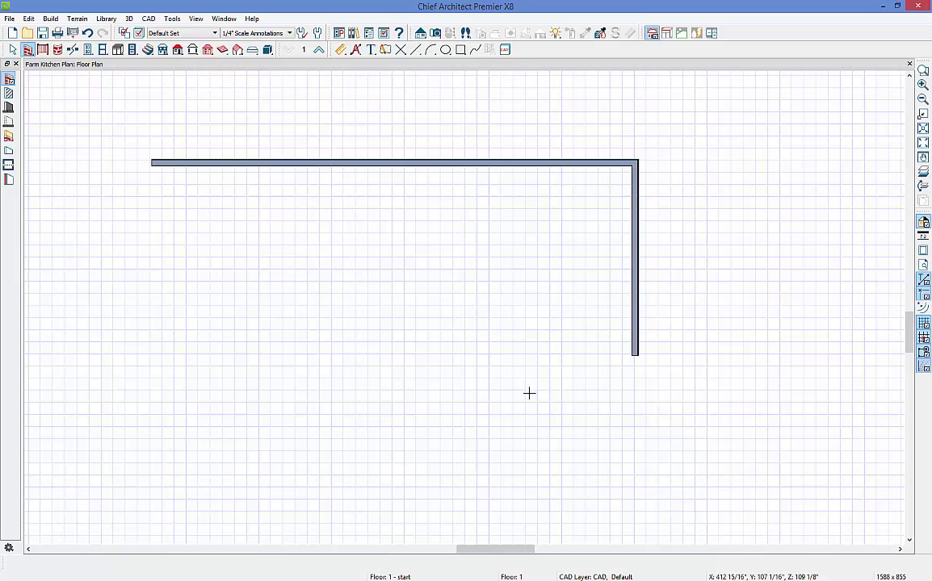
pyautogui.moveTo(506, 400); pyautogui.dragTo(451, 348, button='middle')
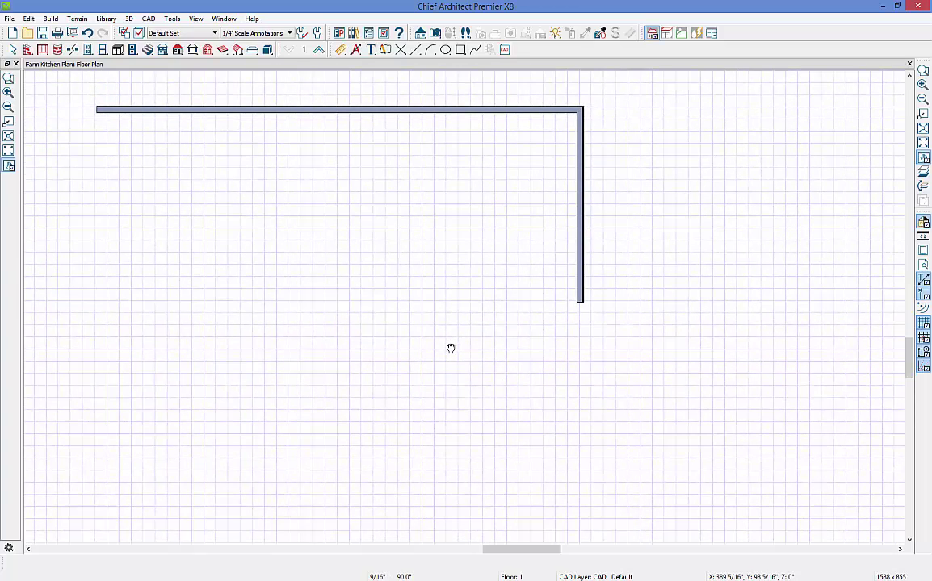
pyautogui.moveTo(450, 348); pyautogui.dragTo(451, 348, button='middle')
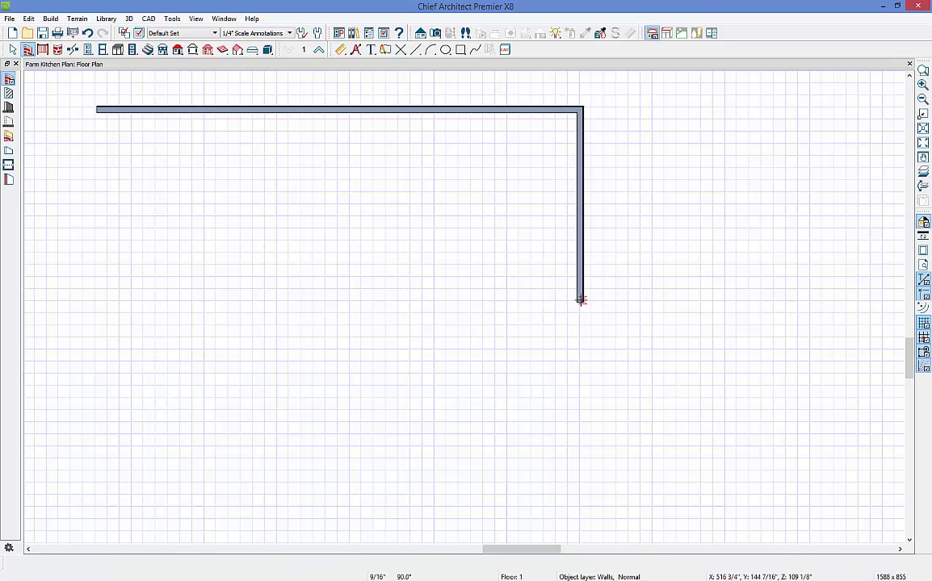
pyautogui.moveTo(580, 300)
pyautogui.mouseDown()
pyautogui.moveTo(723, 299)
pyautogui.moveTo(709, 430)
pyautogui.moveTo(722, 472)
pyautogui.moveTo(145, 450)
pyautogui.moveTo(100, 457)
pyautogui.moveTo(96, 468)
pyautogui.moveTo(92, 380)
pyautogui.moveTo(104, 268)
pyautogui.moveTo(96, 107)
pyautogui.mouseUp()
# Create a perspective floor overview of the building and orbit closer to see inside over the long front wall
pyautogui.scroll(-1, 314, 262)
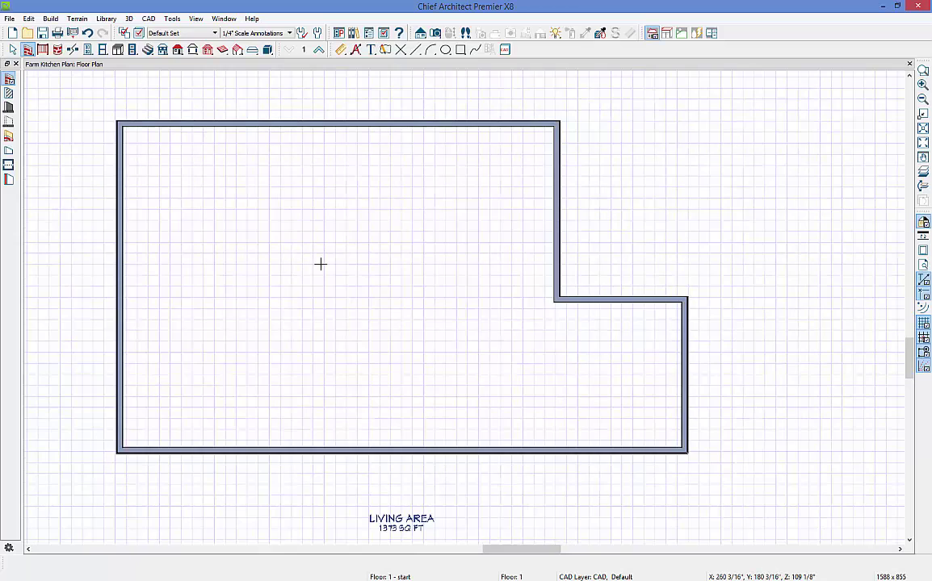
pyautogui.moveTo(321, 264); pyautogui.dragTo(323, 255, button='middle')
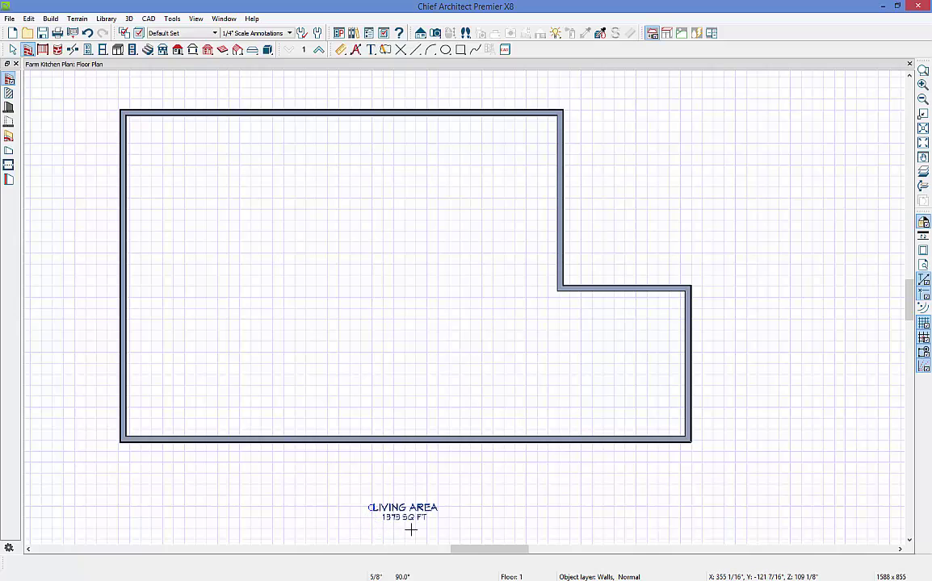
pyautogui.click(435, 33)
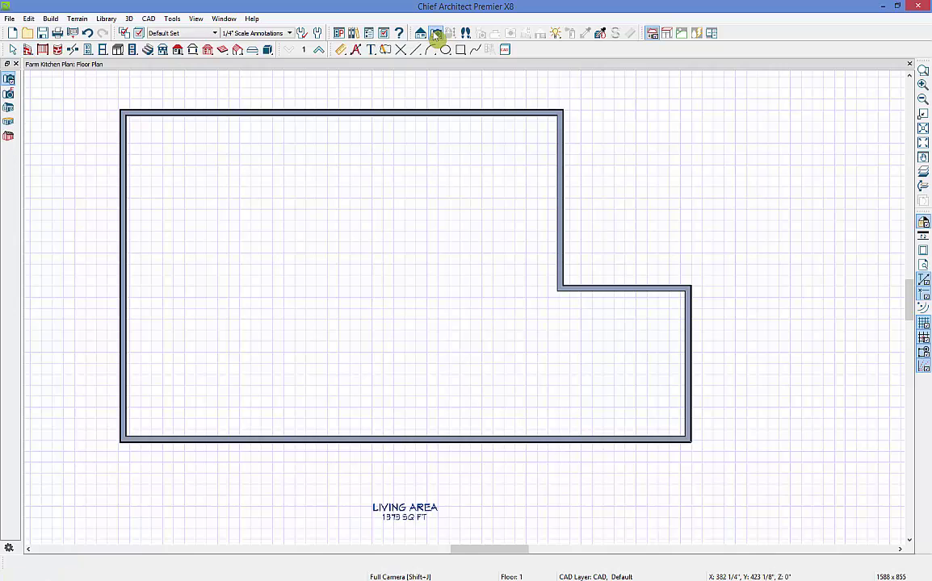
pyautogui.click(8, 123)
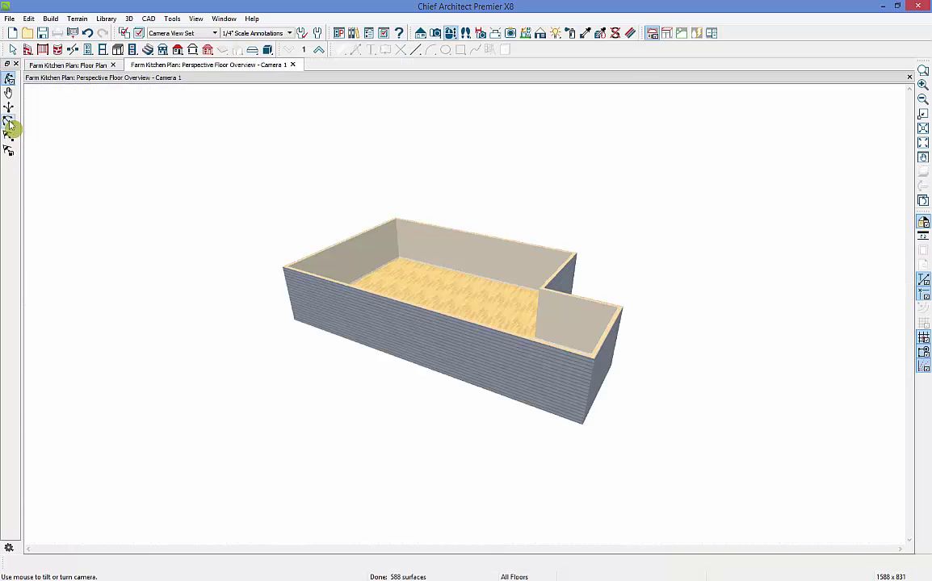
pyautogui.moveTo(399, 249); pyautogui.dragTo(398, 279)
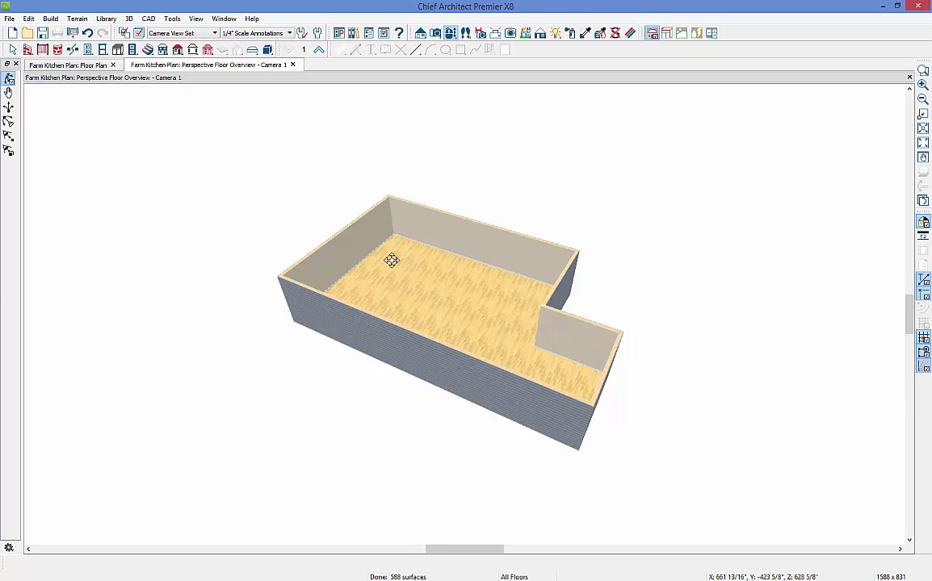
pyautogui.scroll(5, 392, 260)
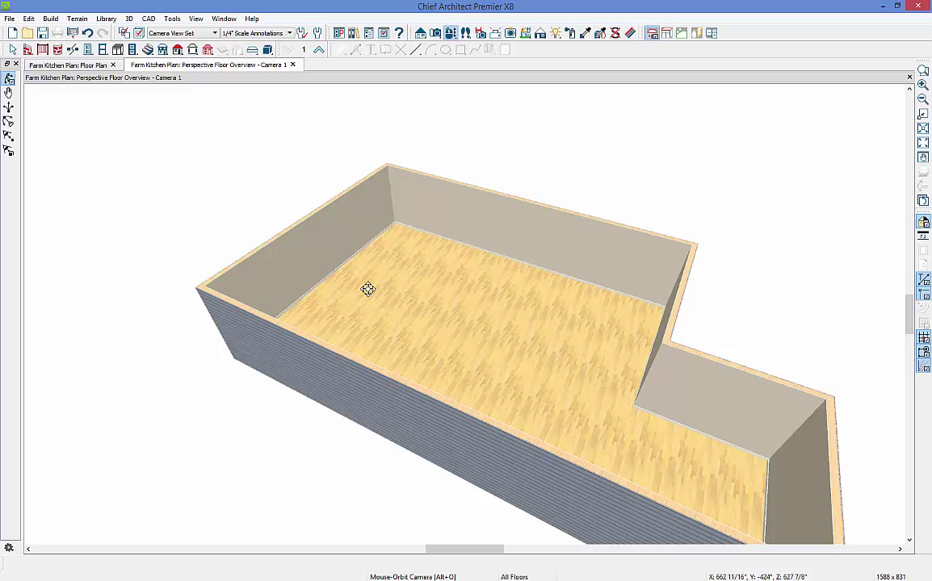
pyautogui.moveTo(379, 314); pyautogui.dragTo(383, 293)
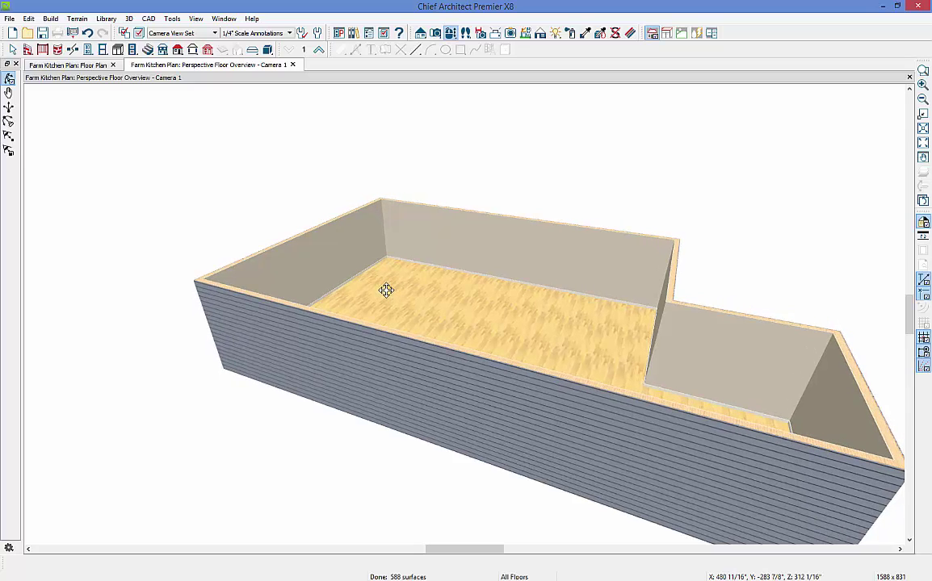
# Make the long front exterior wall invisible in its wall specification, keeping the Siding-6 wall type
pyautogui.click(413, 350)
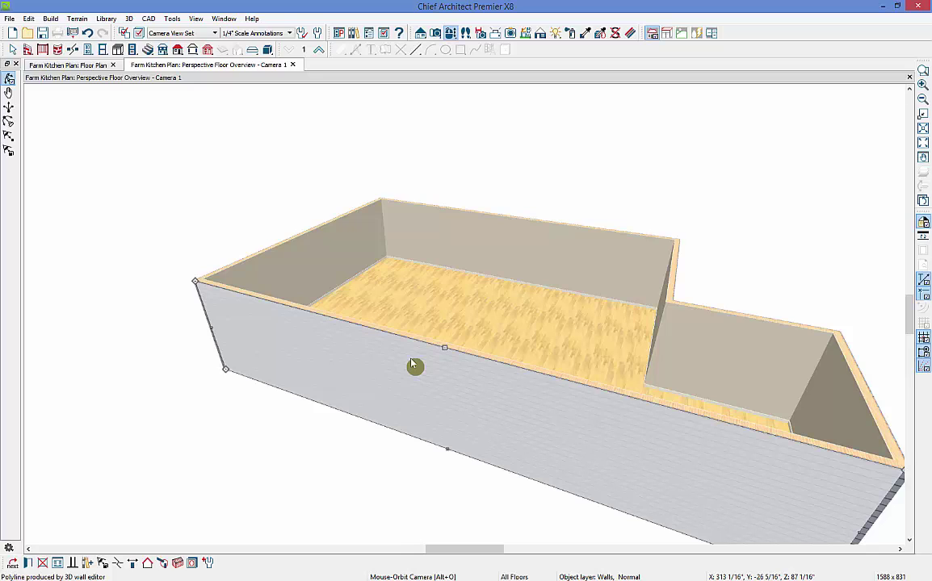
pyautogui.click(29, 565)
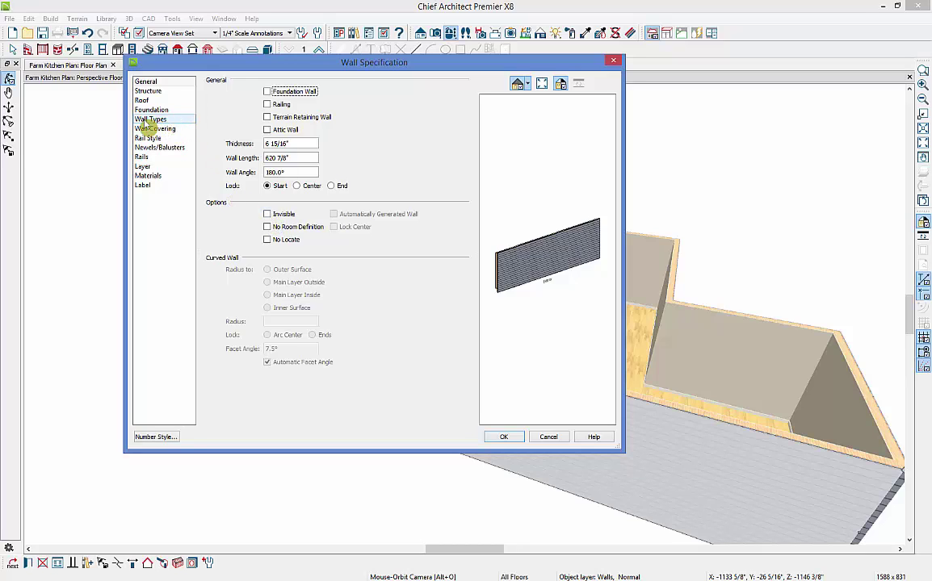
pyautogui.click(149, 120)
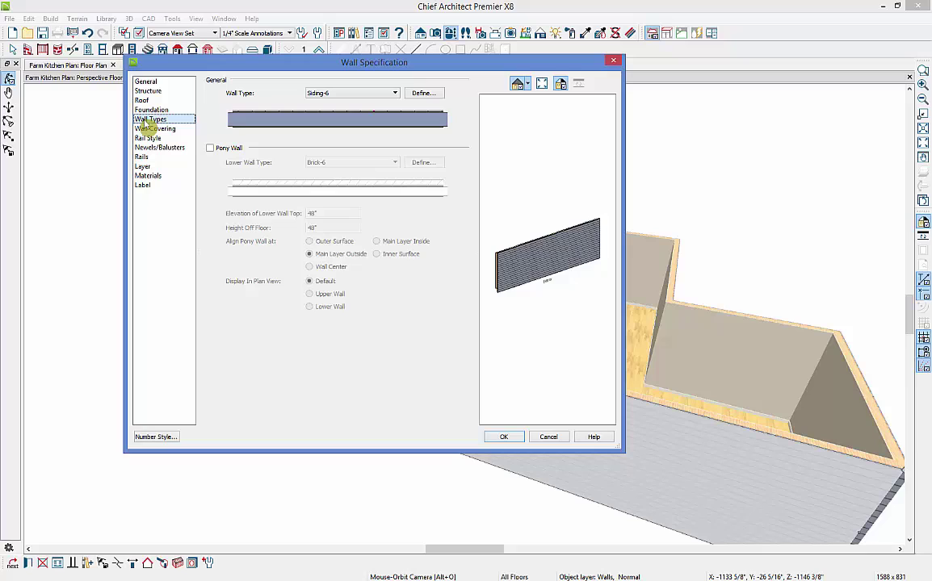
pyautogui.click(347, 95)
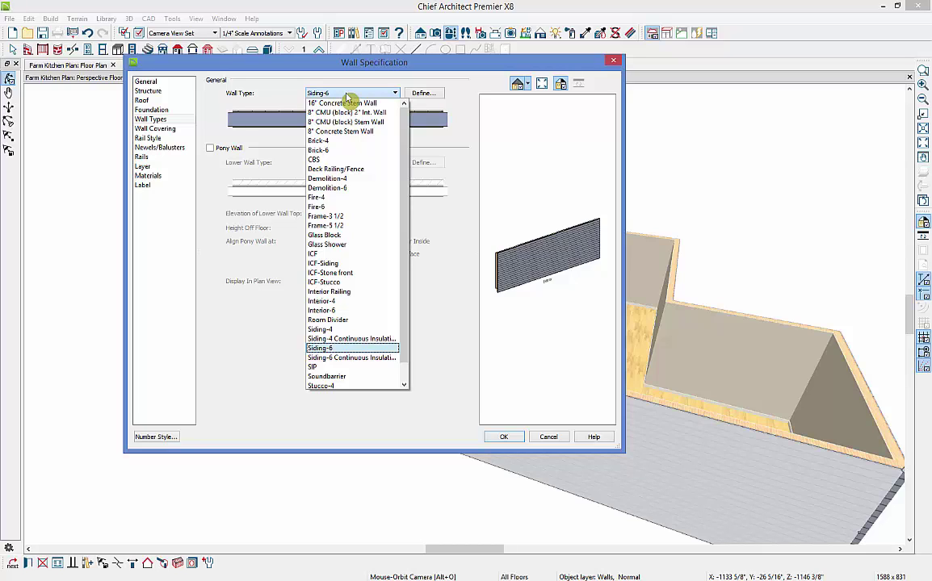
pyautogui.click(349, 95)
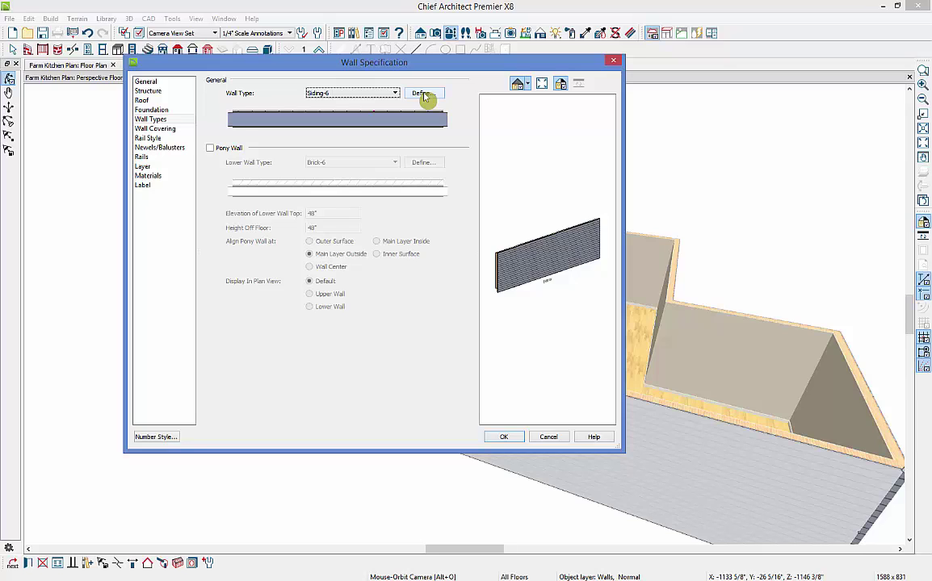
pyautogui.click(148, 84)
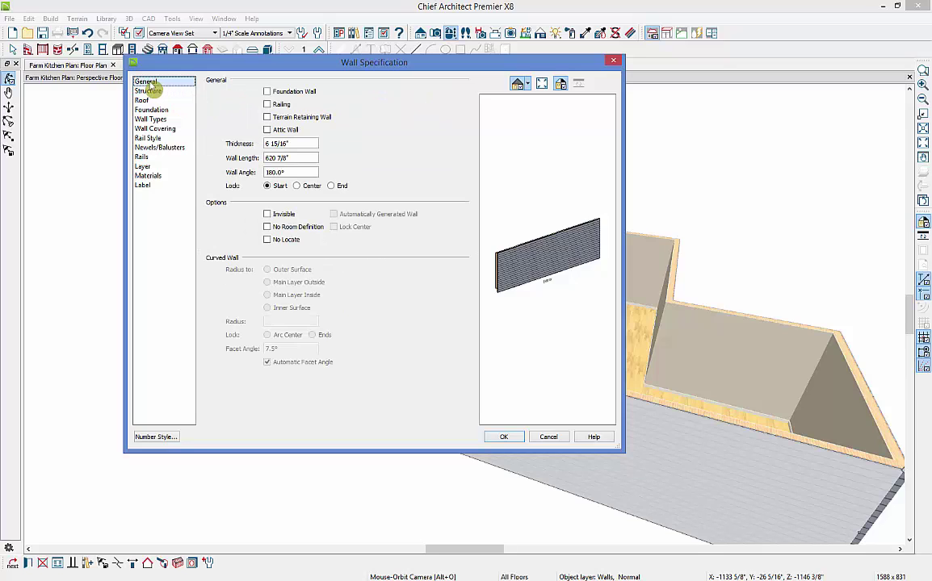
pyautogui.click(267, 215)
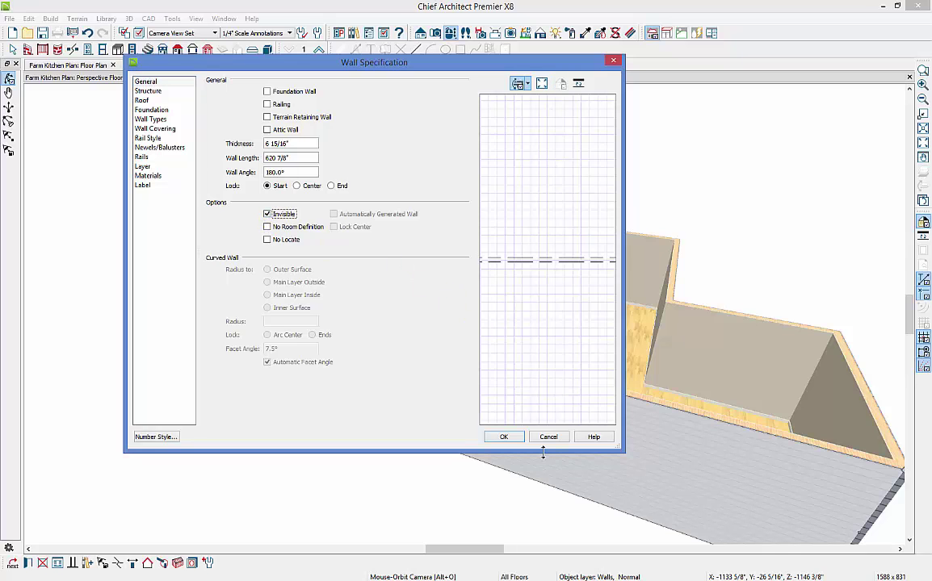
pyautogui.click(507, 438)
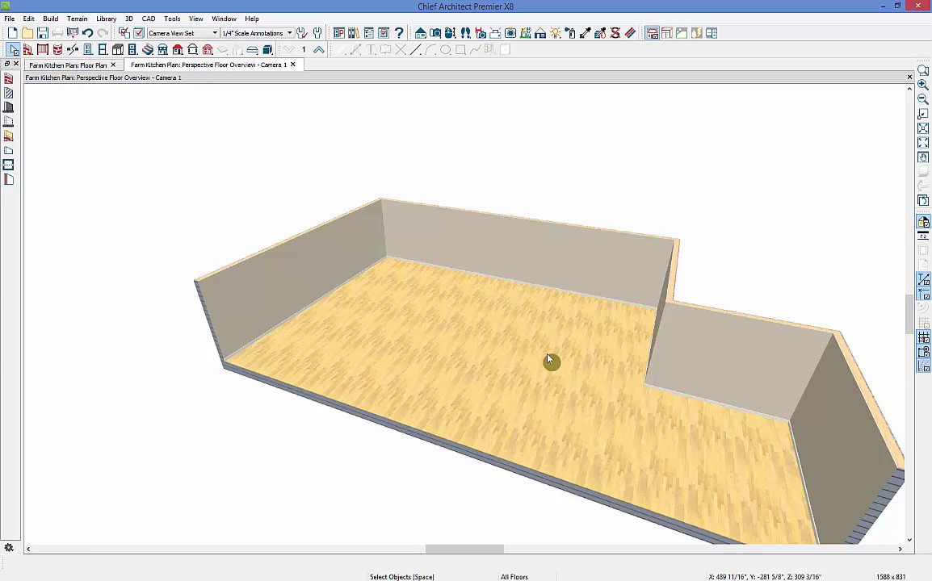
# Open the specification of the room inside the walls and set its room type to Kitchen
pyautogui.click(549, 388)
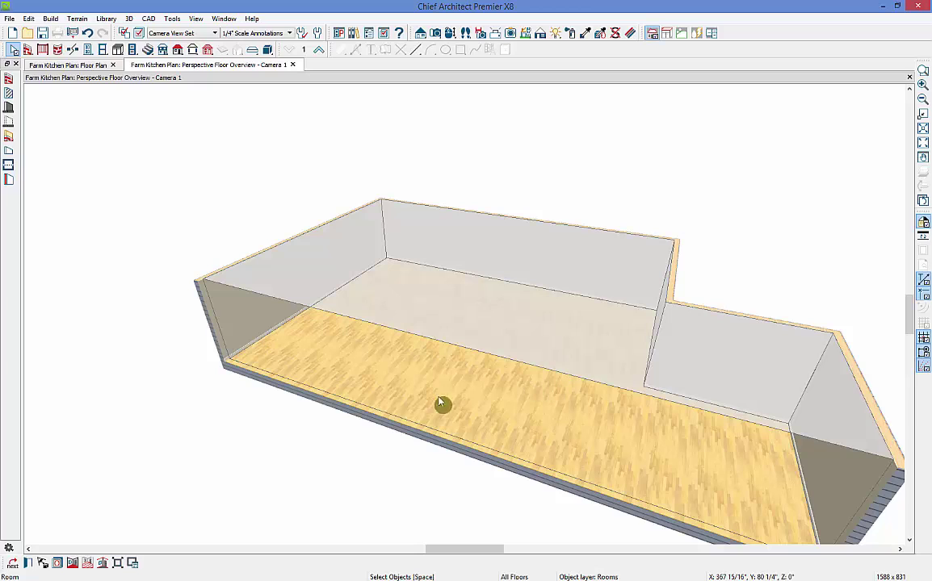
pyautogui.click(27, 564)
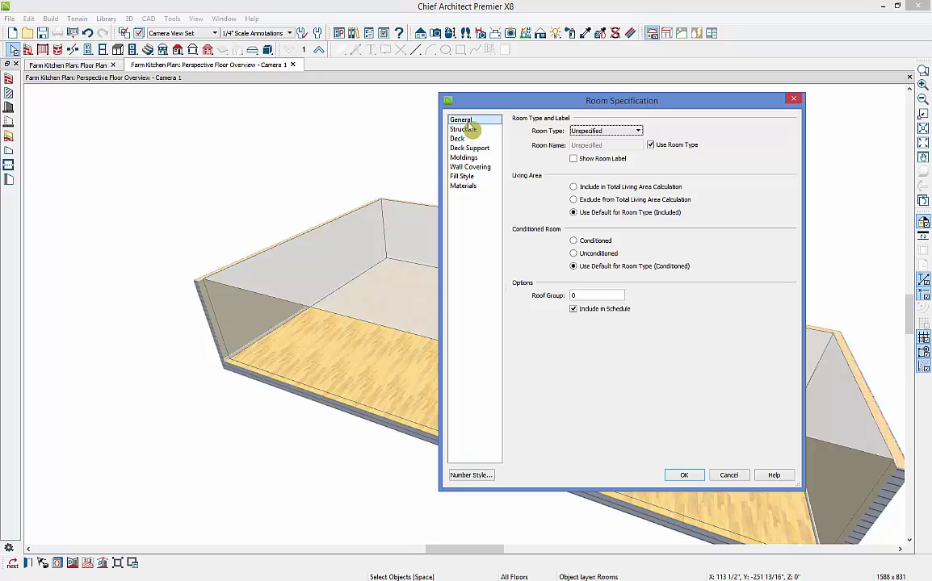
pyautogui.click(588, 132)
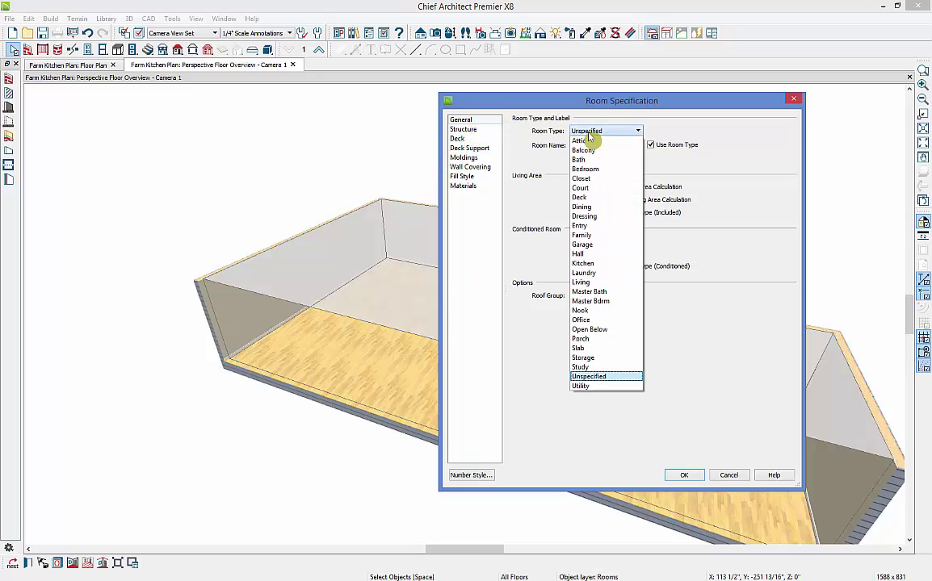
pyautogui.click(606, 264)
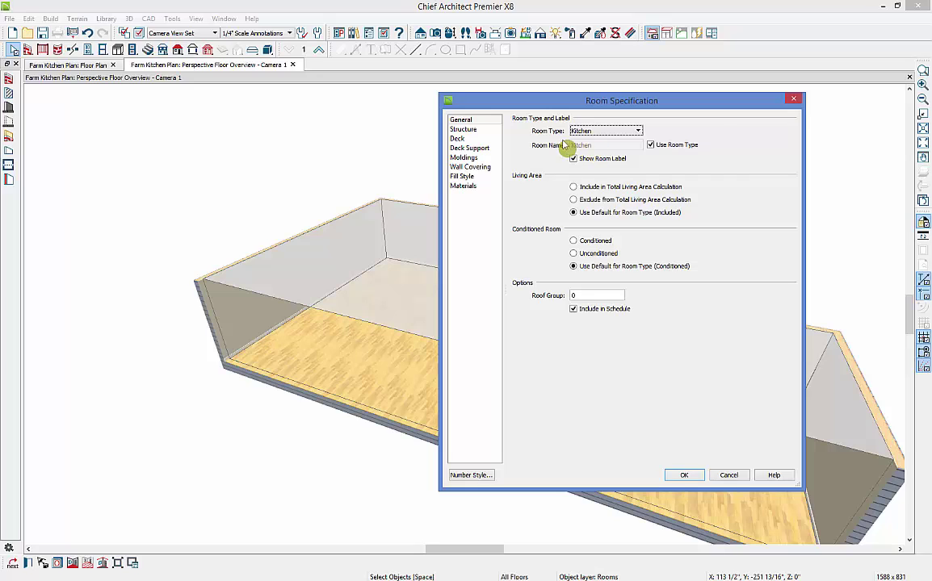
# Set the room's finished ceiling height to 117 5/8" and its rough ceiling height to 119 1/8"
pyautogui.click(470, 131)
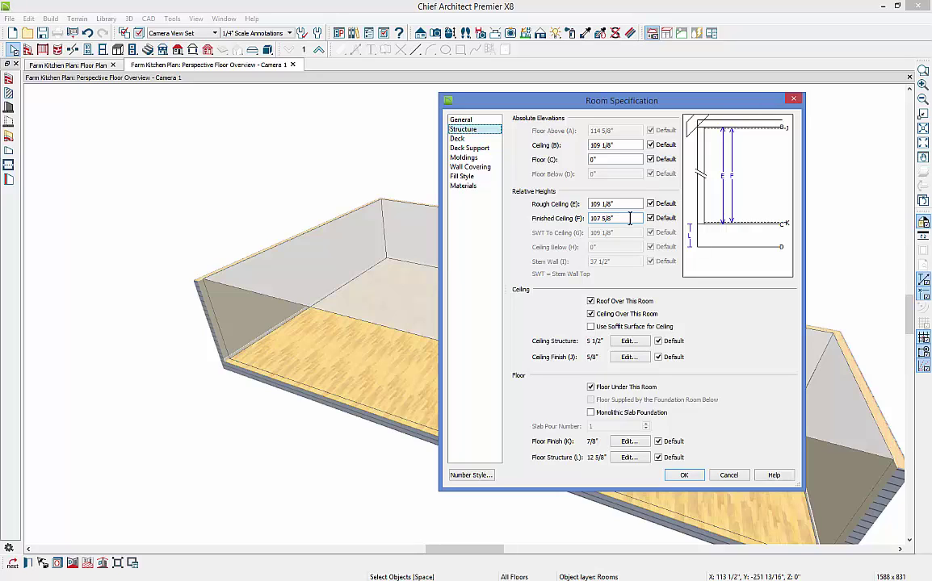
pyautogui.click(595, 219)
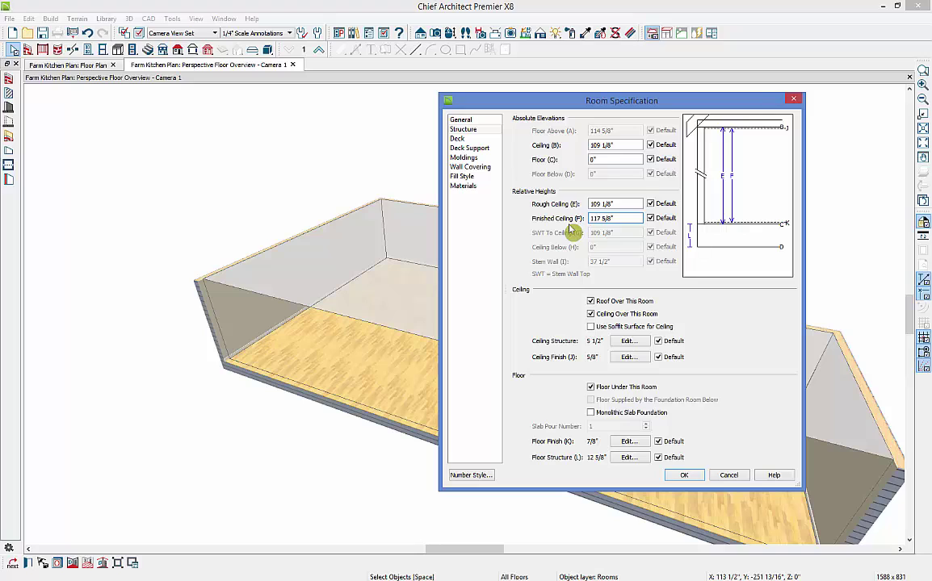
pyautogui.tripleClick(628, 205)
pyautogui.write('119 1/8"')
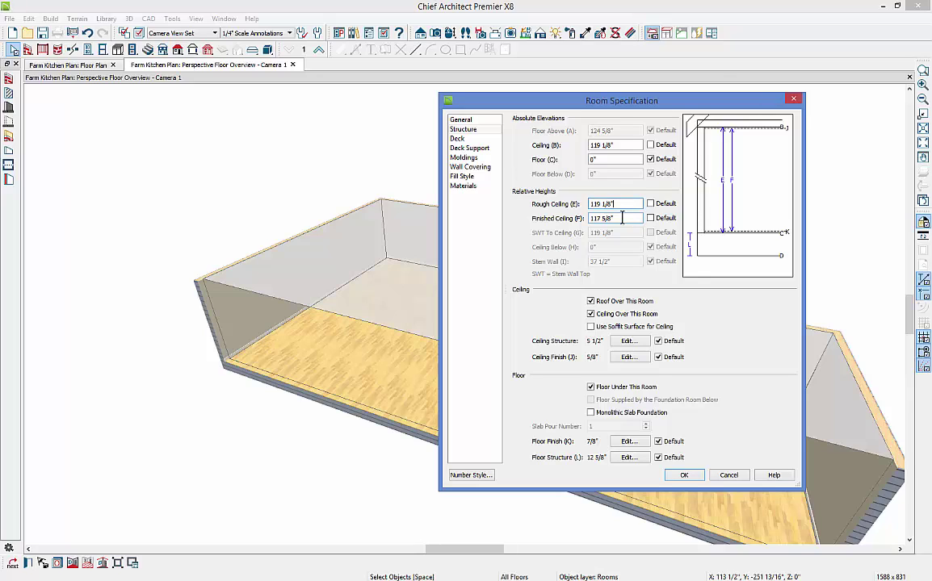
pyautogui.click(614, 181)
# Open the material selection for the 3/4" layer of the room's floor finish and collapse the Chief Architect Core Catalogs
pyautogui.click(628, 442)
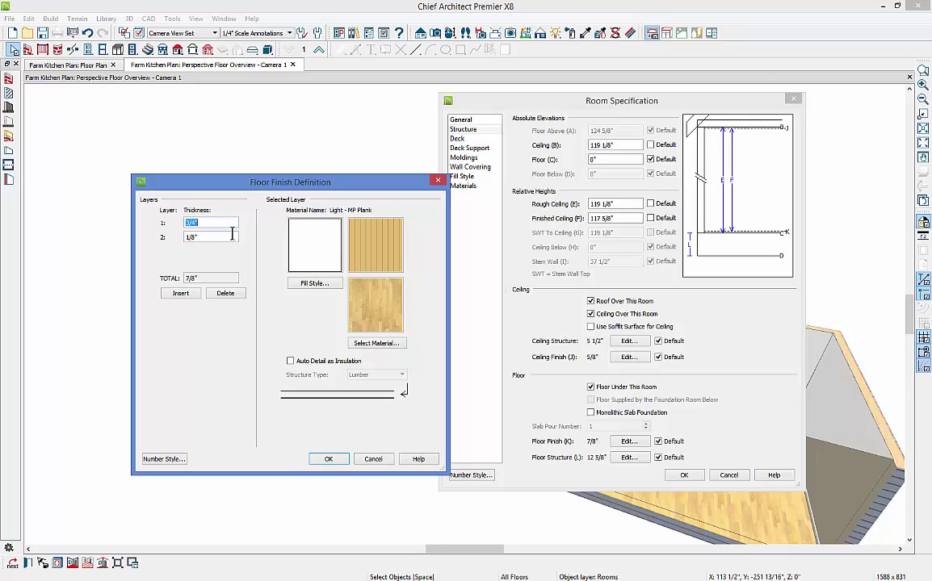
pyautogui.click(370, 346)
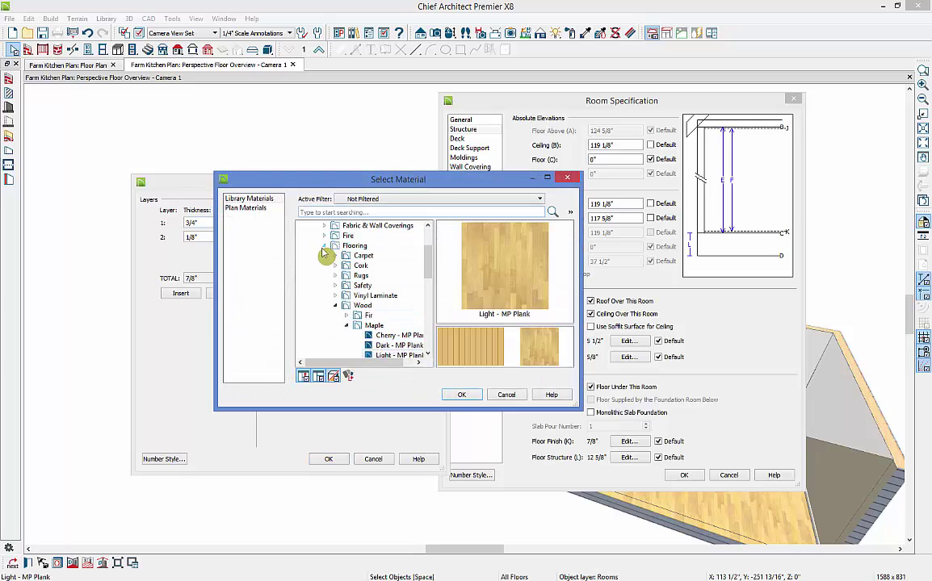
pyautogui.click(323, 246)
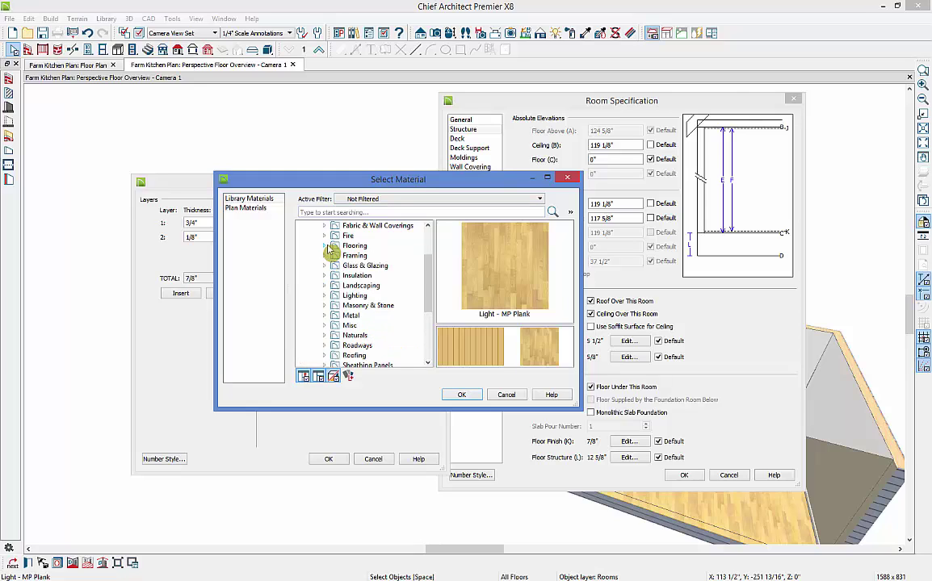
pyautogui.scroll(2, 331, 251)
pyautogui.click(312, 235)
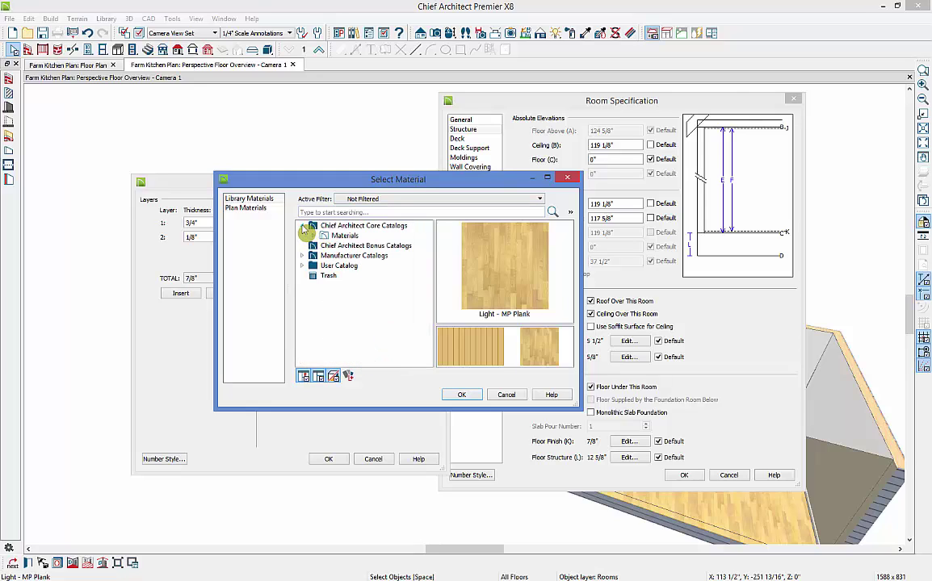
pyautogui.click(303, 227)
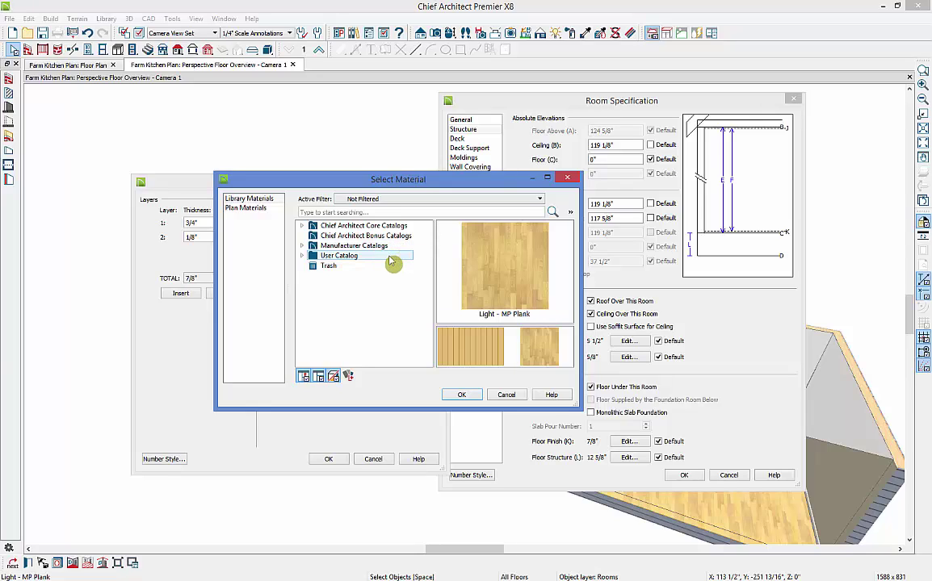
# Apply Antique Natural EHK10LG from the X8 Kitchen folder of the User Catalog to the floor finish layer and accept the room specification
pyautogui.click(303, 257)
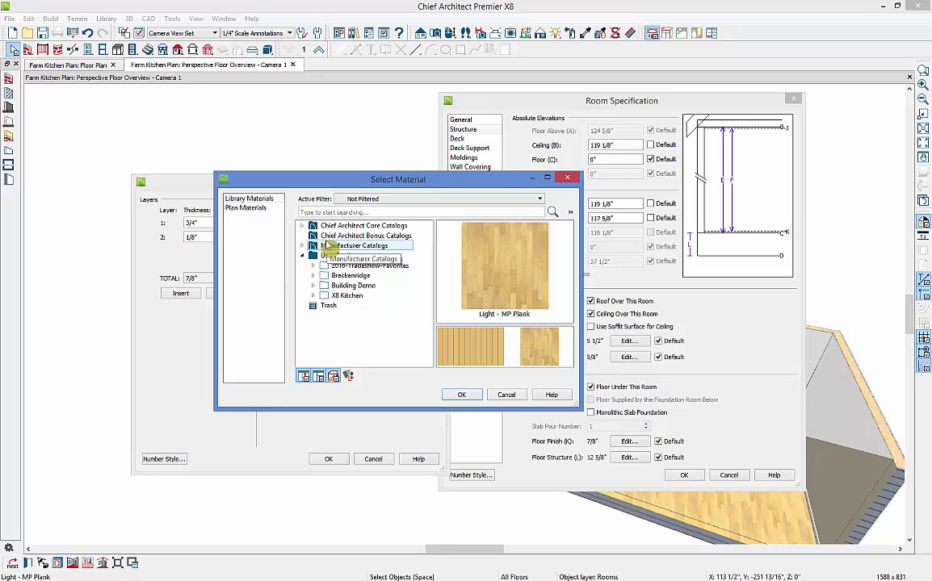
pyautogui.click(314, 296)
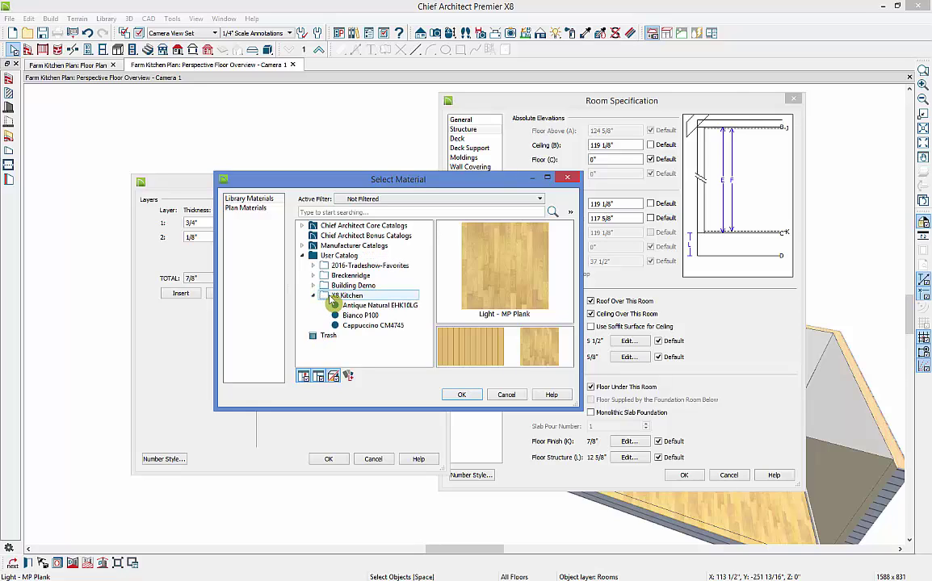
pyautogui.click(339, 296)
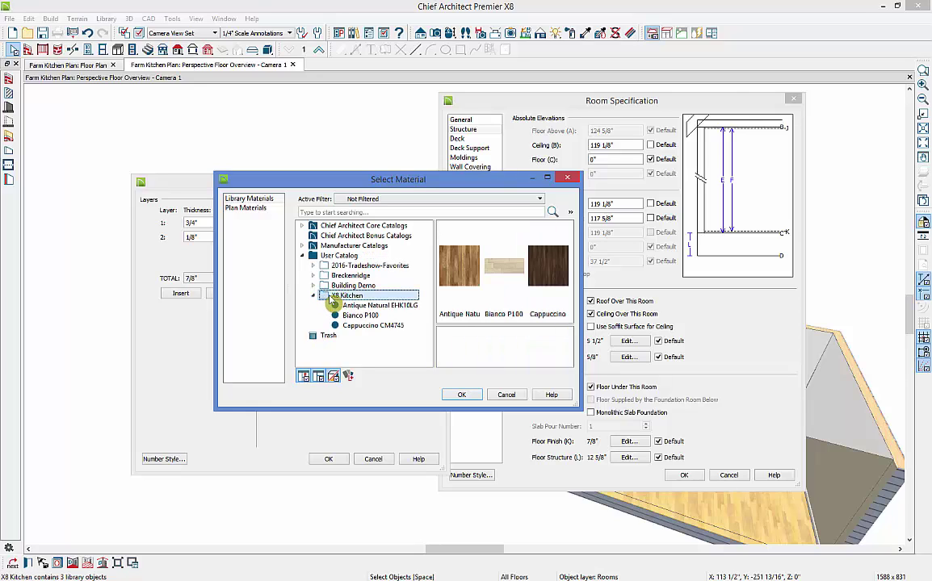
pyautogui.click(468, 277)
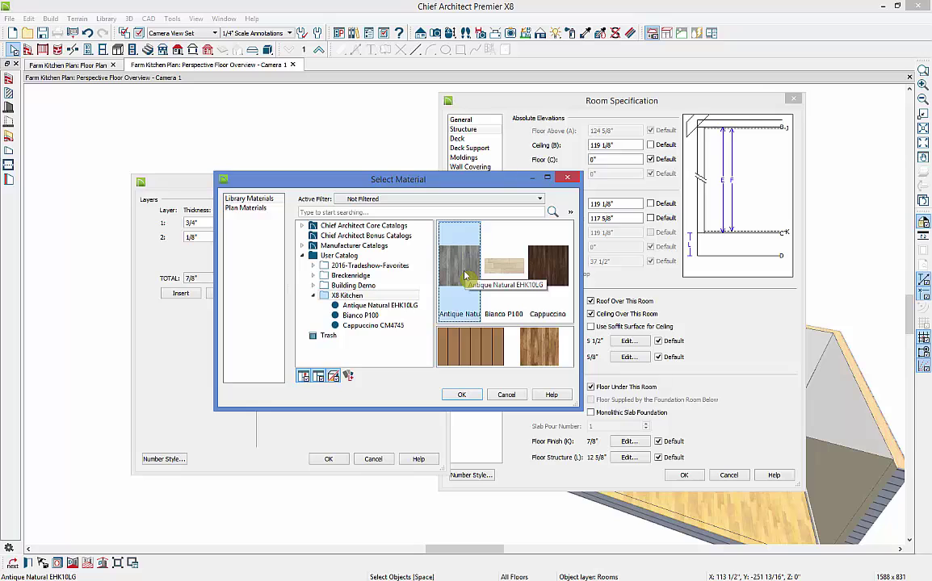
pyautogui.click(470, 399)
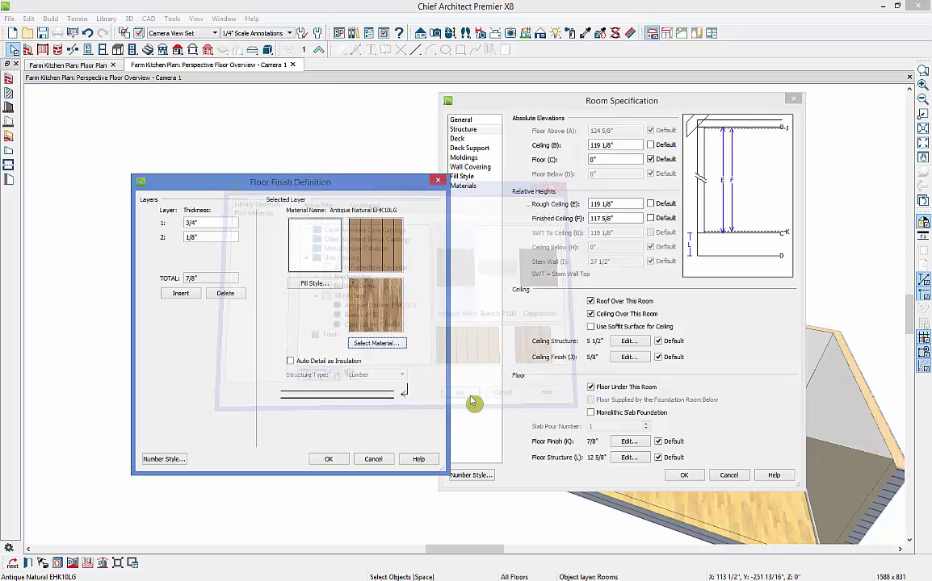
pyautogui.click(329, 460)
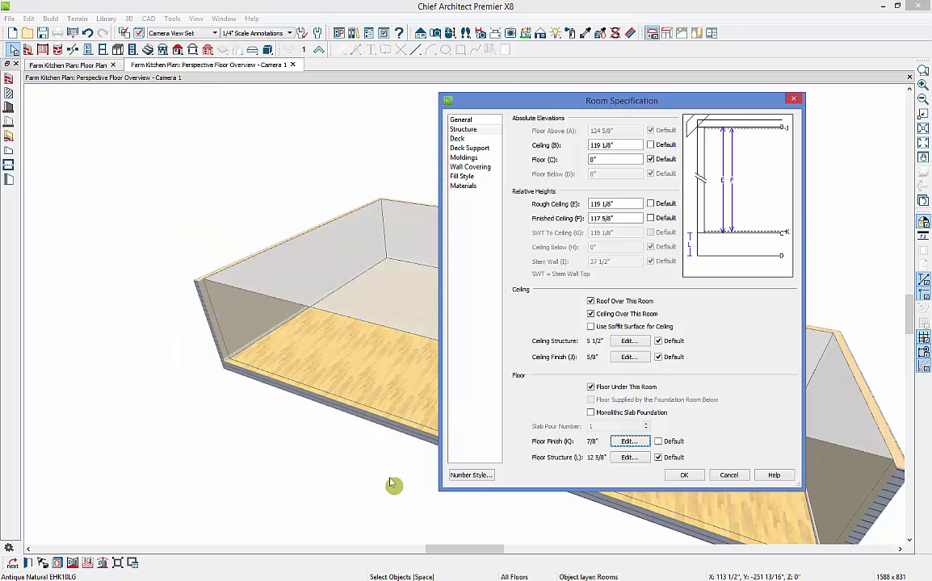
pyautogui.click(683, 475)
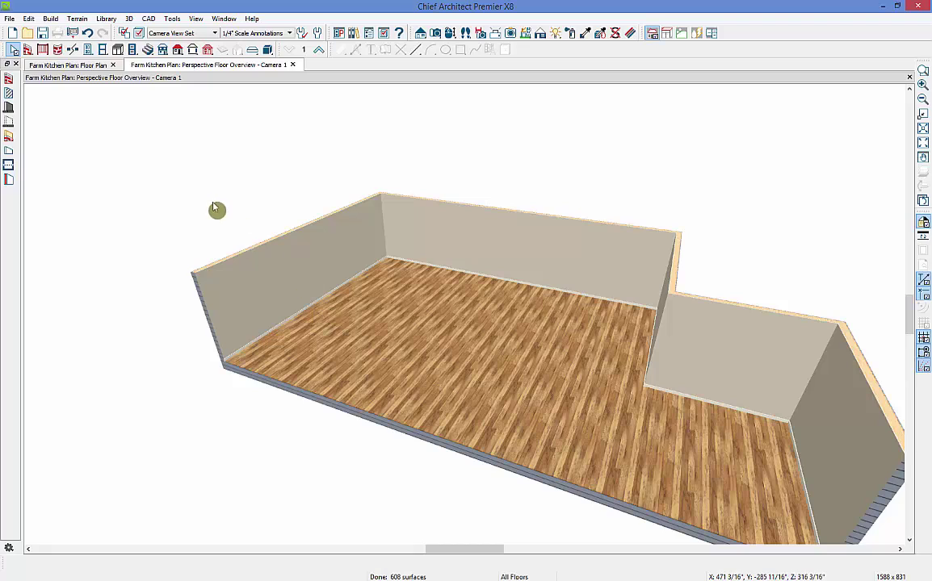
# Draw three straight interior walls enclosing a room of about 9'-3" by 15'-3" against the long back wall
pyautogui.click(27, 50)
pyautogui.click(10, 94)
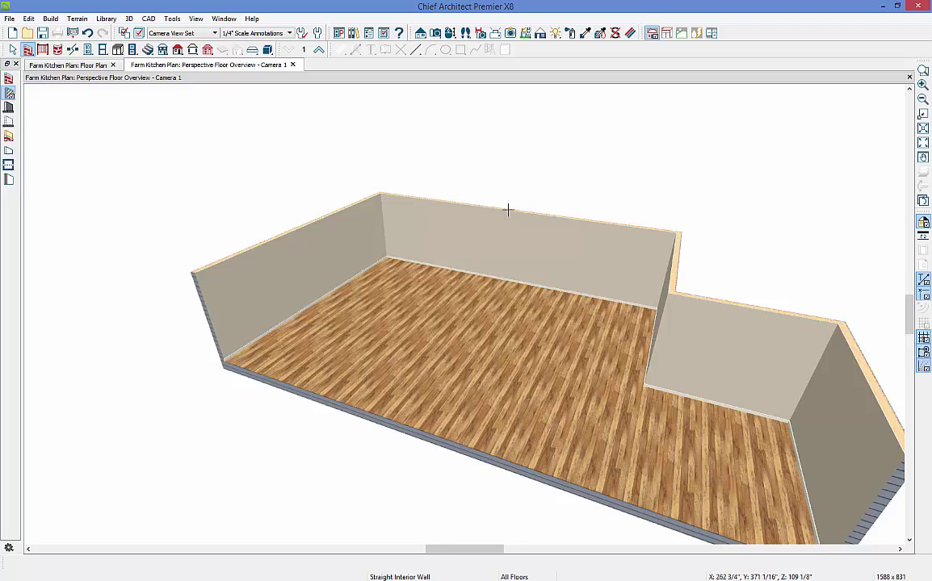
pyautogui.moveTo(508, 210)
pyautogui.mouseDown()
pyautogui.moveTo(479, 253)
pyautogui.moveTo(452, 263)
pyautogui.moveTo(463, 270)
pyautogui.moveTo(370, 245)
pyautogui.moveTo(380, 210)
pyautogui.moveTo(433, 195)
pyautogui.mouseUp()
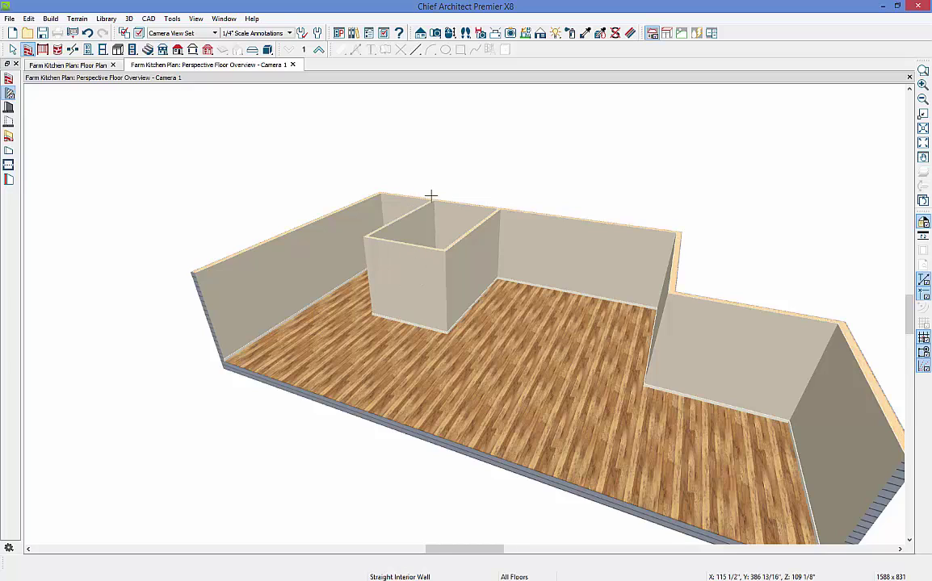
# In the floor plan, set the exterior wall between the back wall and the jog to 18'-9" long by moving its top end
pyautogui.click(73, 66)
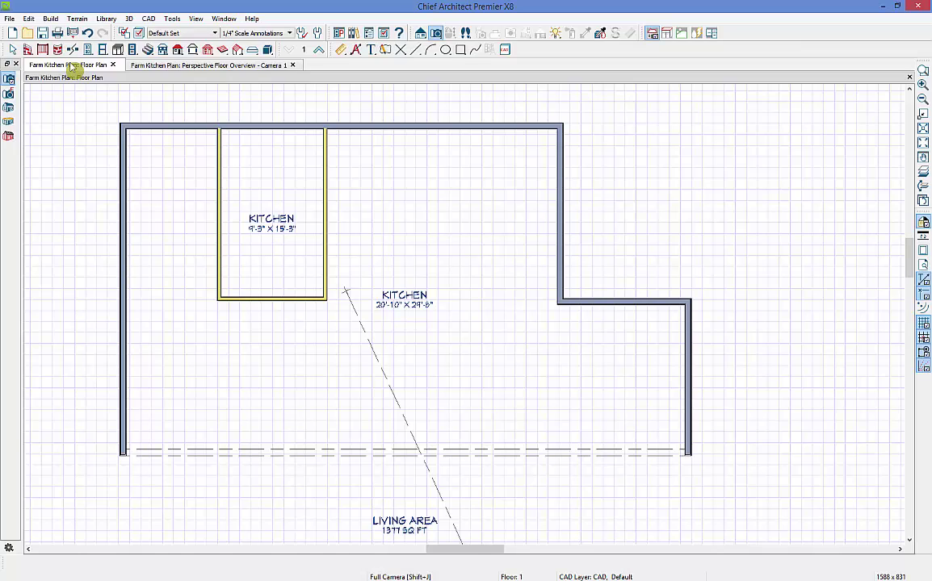
pyautogui.click(561, 199)
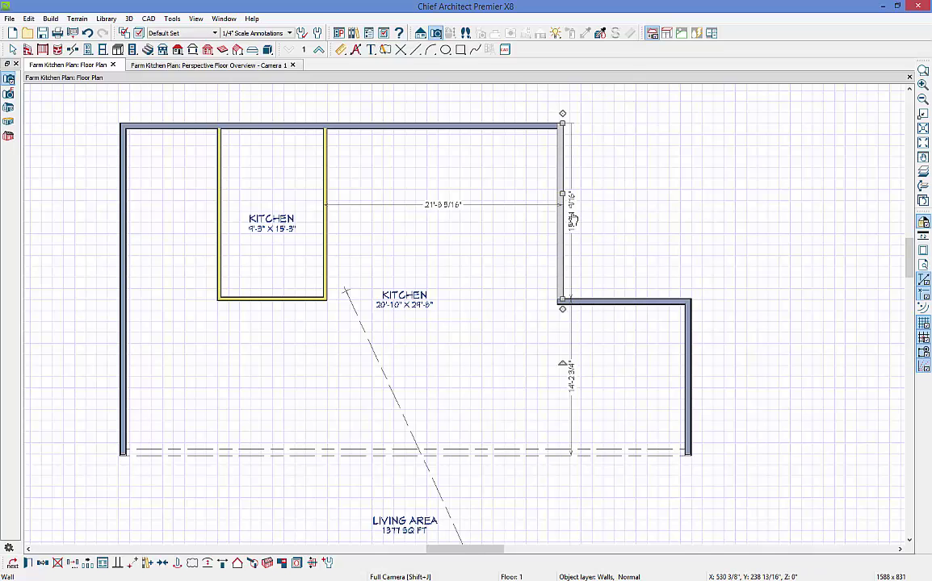
pyautogui.click(561, 254)
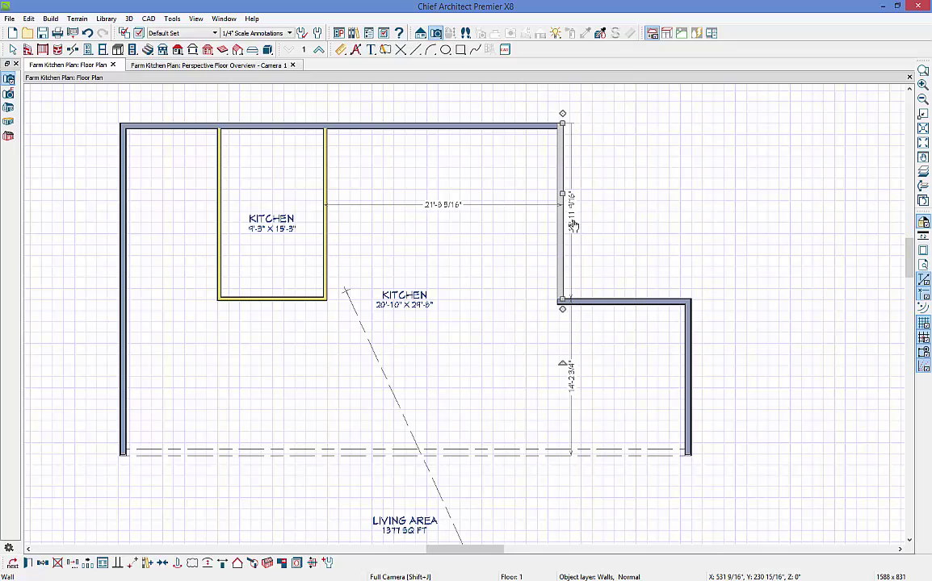
pyautogui.moveTo(574, 209)
pyautogui.mouseDown()
pyautogui.moveTo(563, 202)
pyautogui.moveTo(475, 212)
pyautogui.moveTo(565, 214)
pyautogui.mouseUp()
pyautogui.click(571, 219)
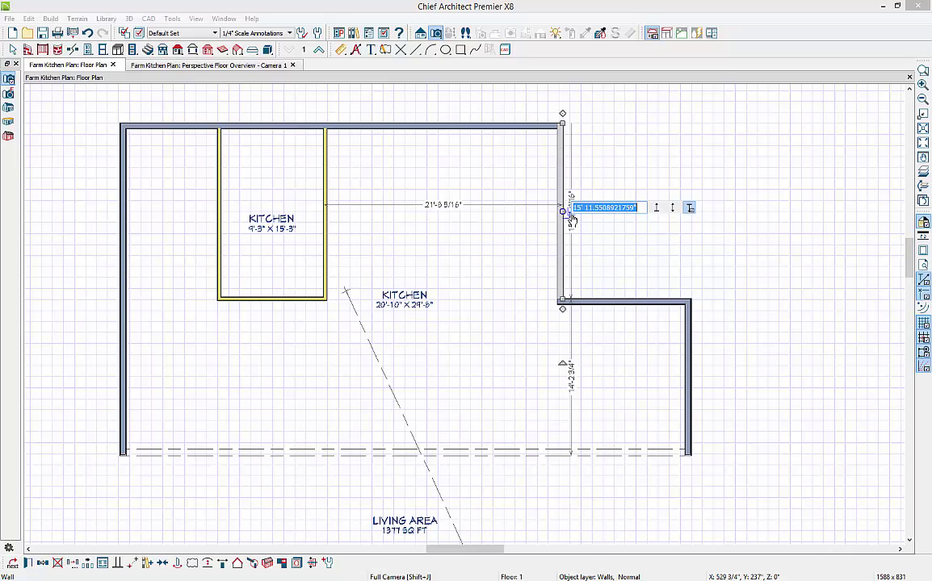
pyautogui.write("18'9")
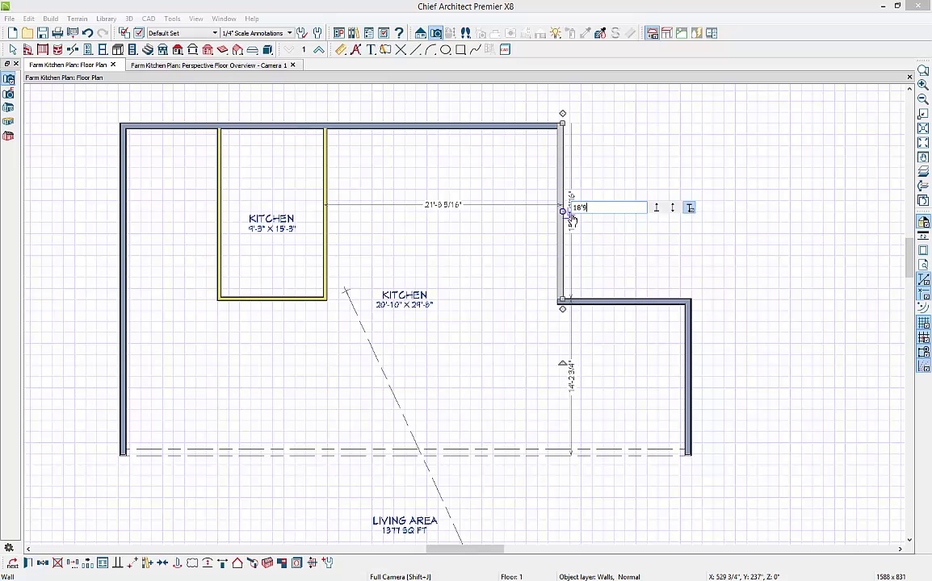
pyautogui.click(691, 209)
pyautogui.click(659, 210)
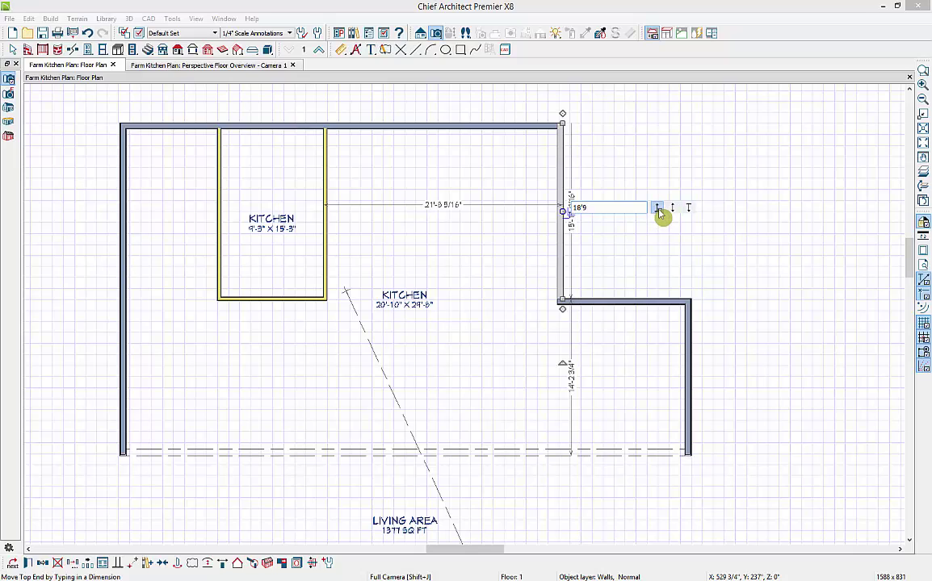
pyautogui.press('Return')
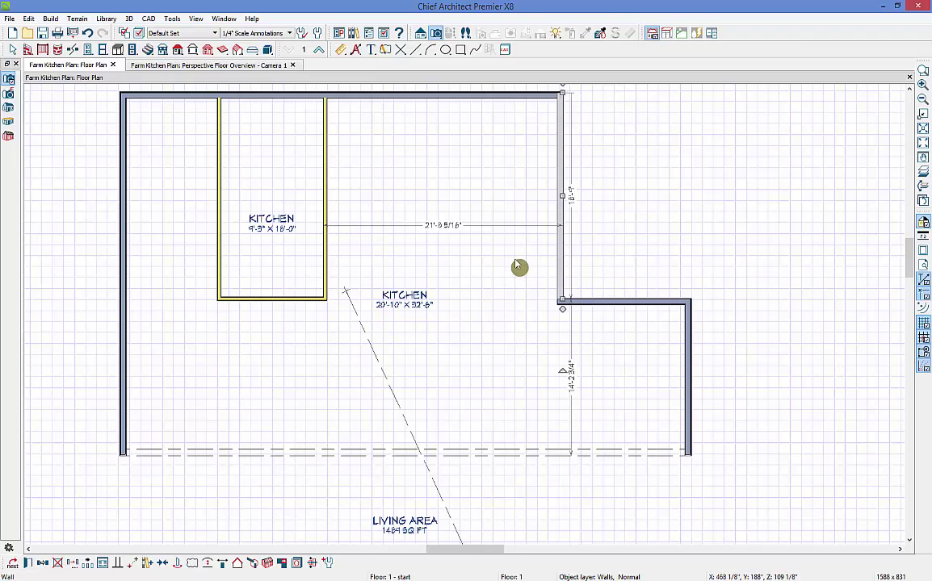
# Set the length of the enclosure's right interior wall to 12'-4" and delete the small room's Kitchen label
pyautogui.moveTo(495, 210); pyautogui.dragTo(533, 271, button='middle')
pyautogui.click(369, 242)
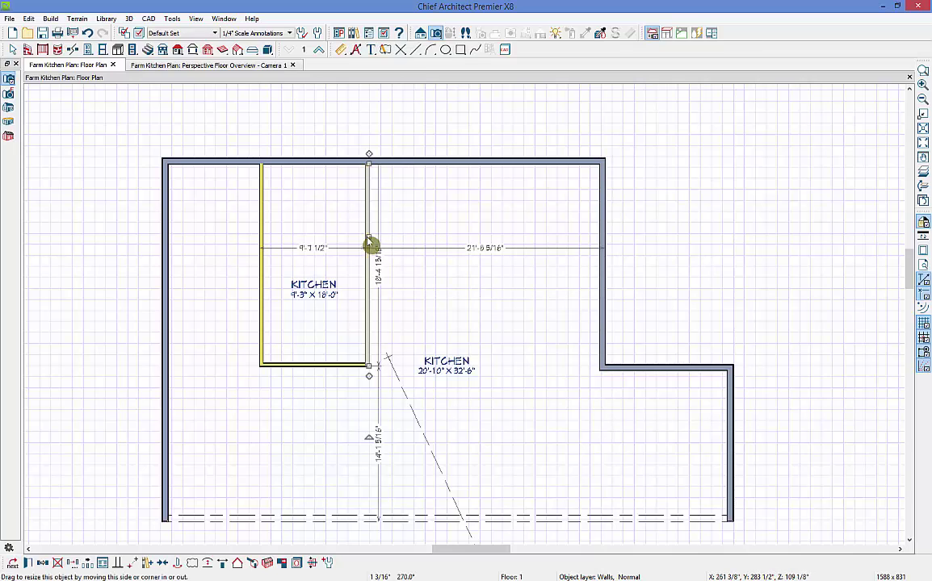
pyautogui.click(379, 277)
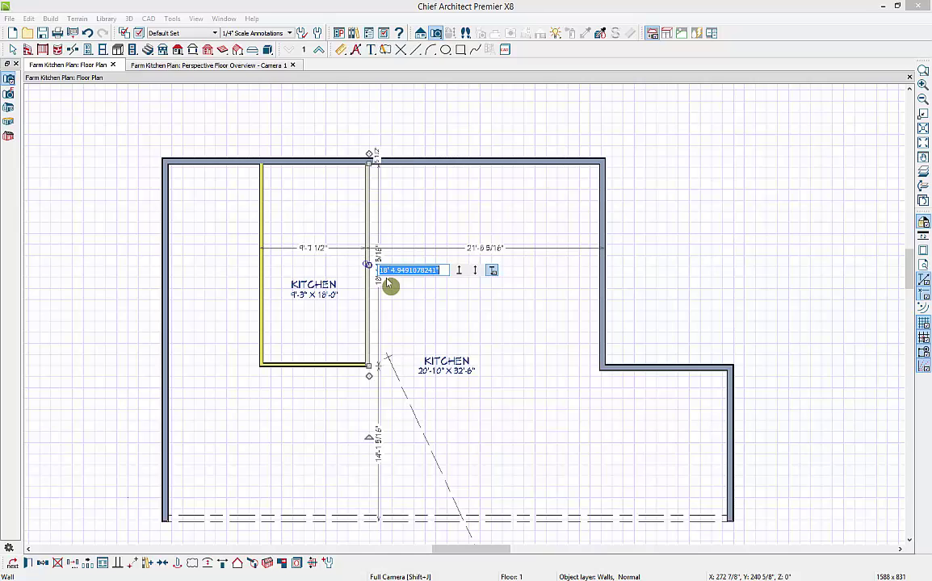
pyautogui.write("12'4")
pyautogui.press('Return')
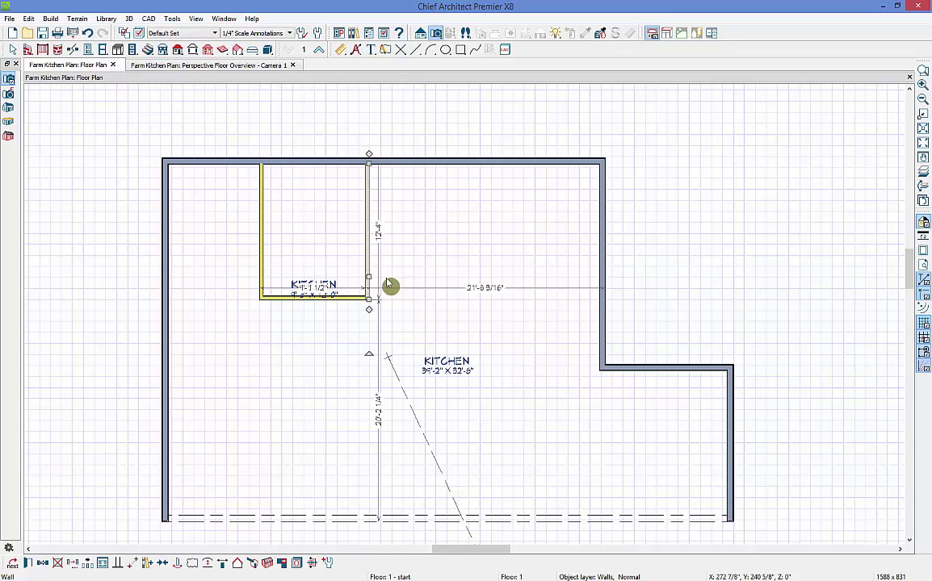
pyautogui.click(331, 285)
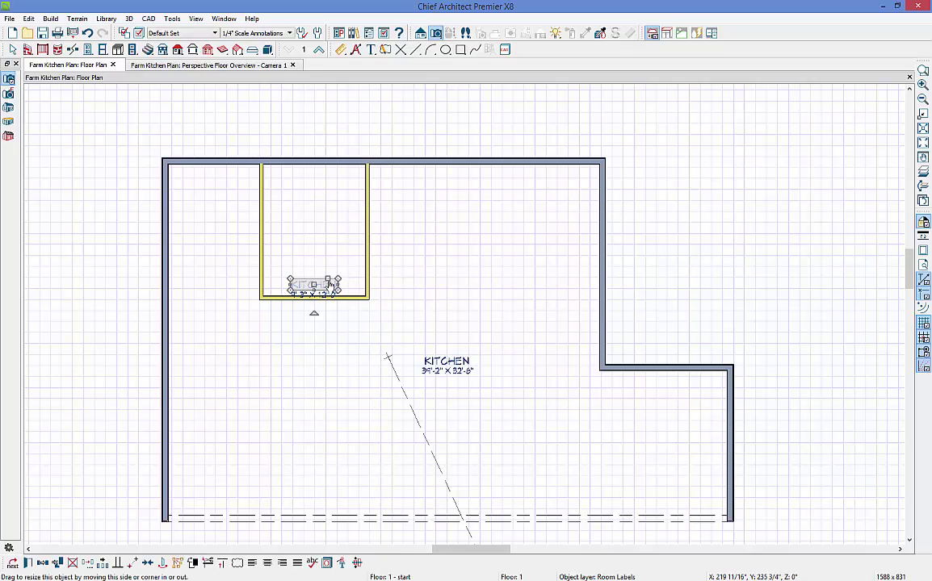
pyautogui.press('Delete')
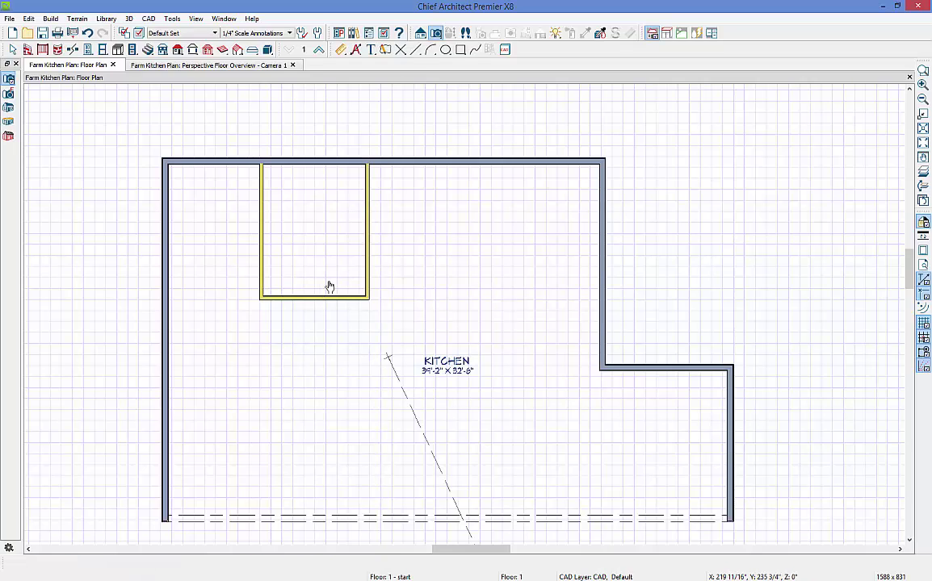
# Set the distance between the enclosure's right interior wall and the right exterior wall to 18'-5"
pyautogui.click(371, 214)
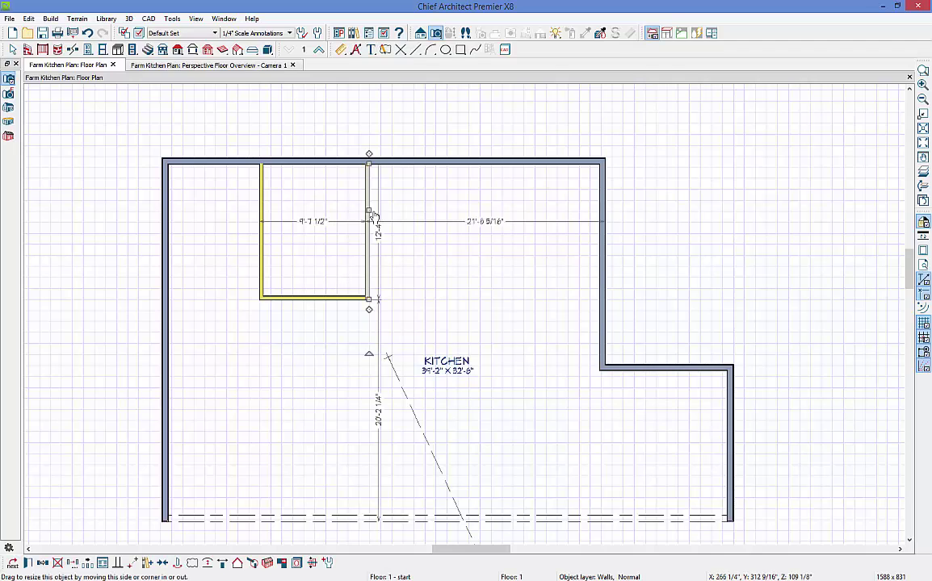
pyautogui.click(490, 222)
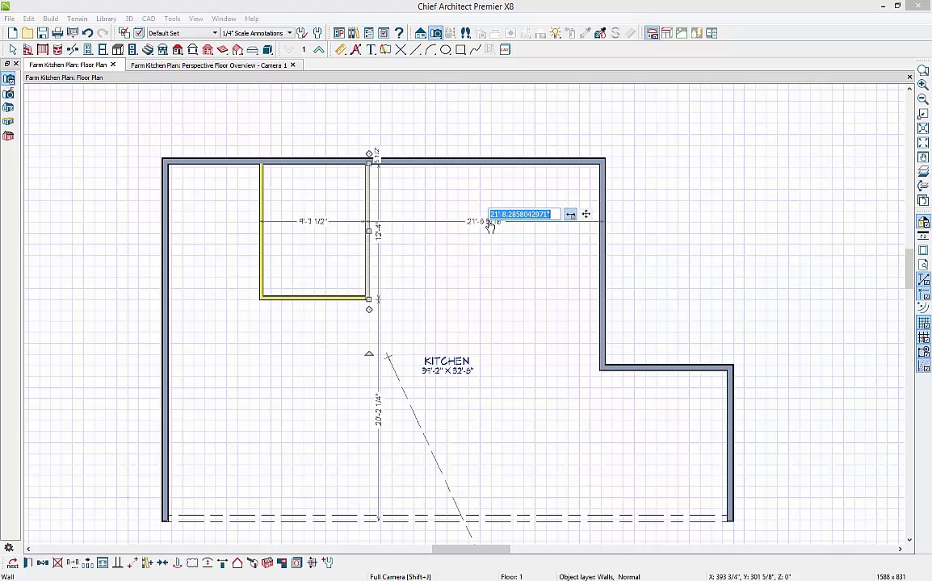
pyautogui.write('18')
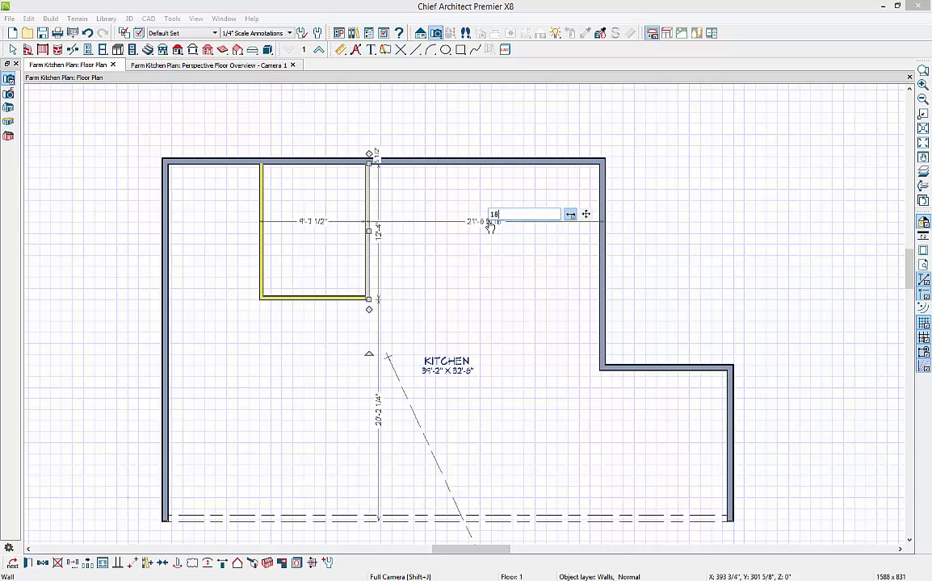
pyautogui.write("'5")
pyautogui.press('Return')
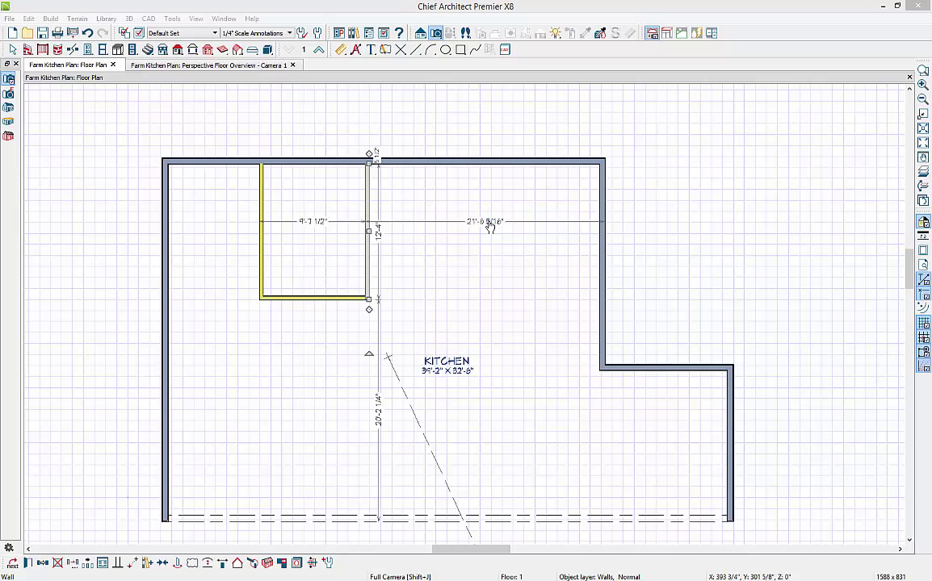
# Set the distance from the enclosure's left interior wall to its right interior wall to 8'-7"
pyautogui.click(271, 261)
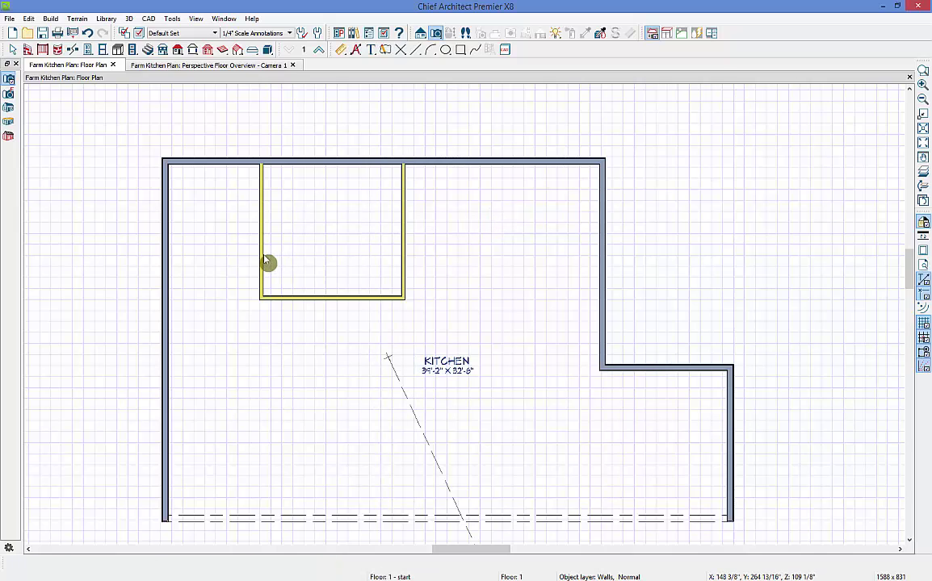
pyautogui.click(316, 246)
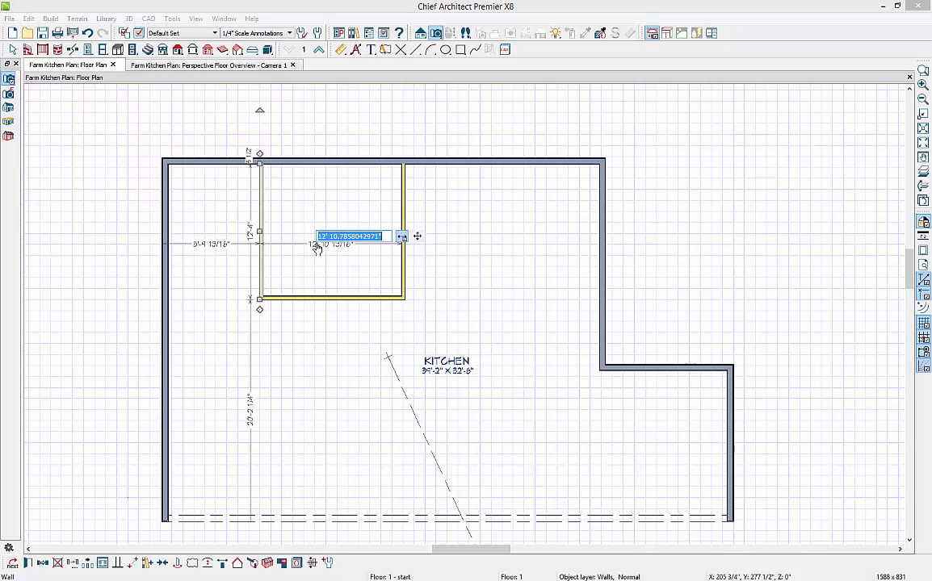
pyautogui.write("8'-1")
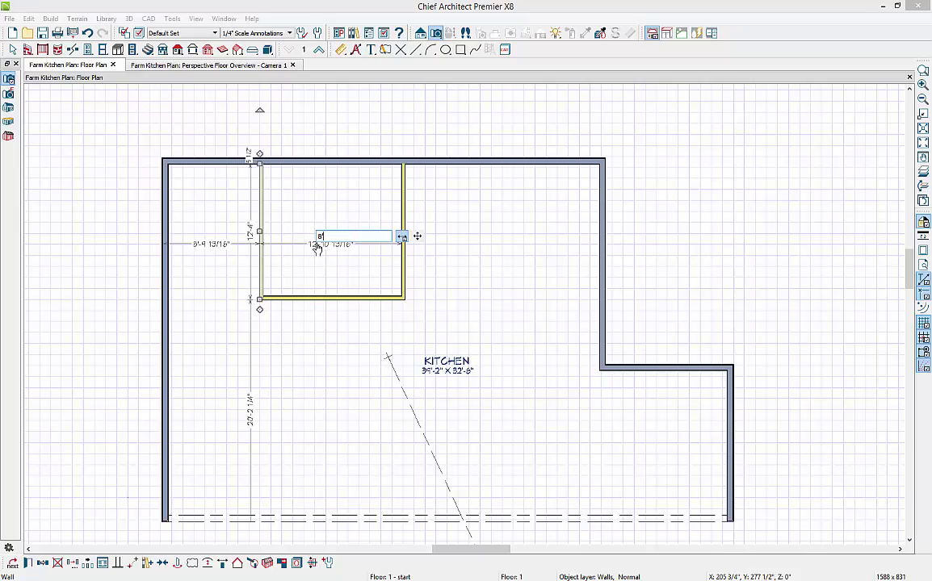
pyautogui.press('Return')
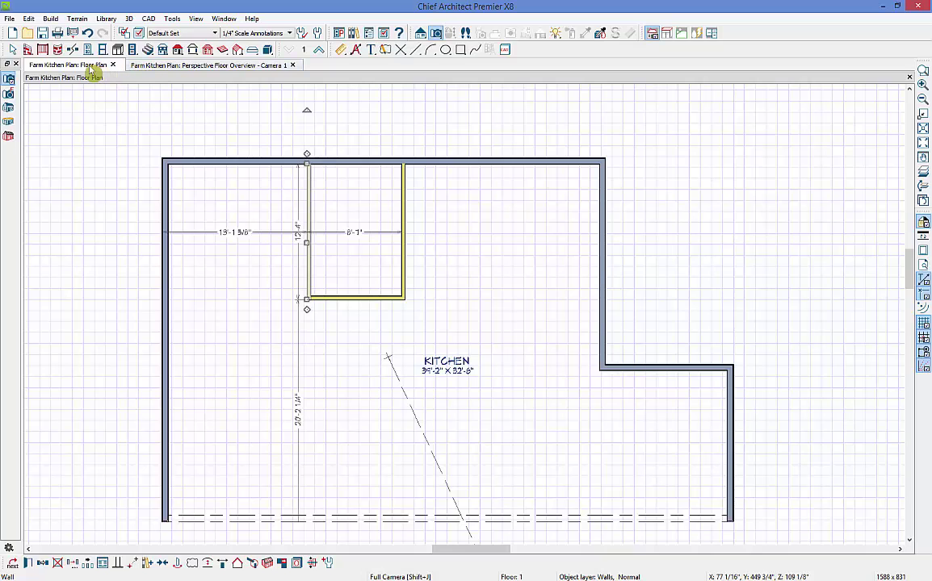
# Arrange the floor plan and the perspective floor overview side by side
pyautogui.moveTo(93, 71); pyautogui.dragTo(70, 106)
pyautogui.click(71, 109)
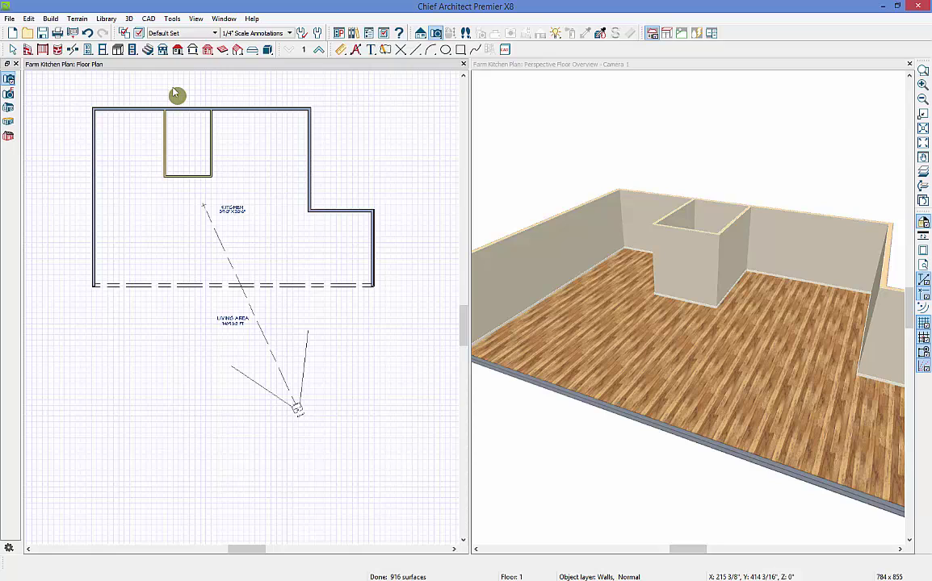
# Place a doorway in the enclosure's right interior wall, about 4' from the kitchen's upper exterior wall
pyautogui.hotkey('shift', 'j')
pyautogui.scroll(3, 234, 97)
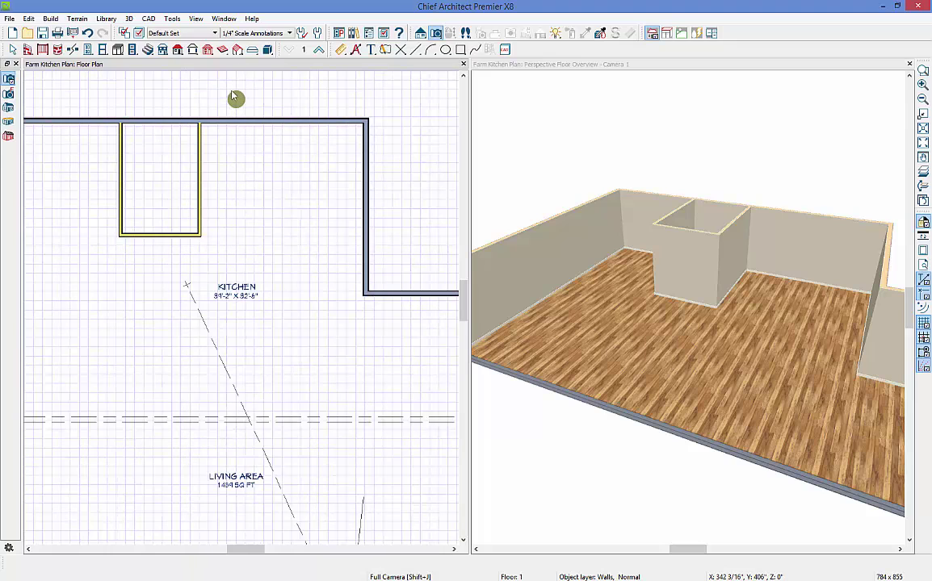
pyautogui.moveTo(236, 97); pyautogui.dragTo(213, 133, button='middle')
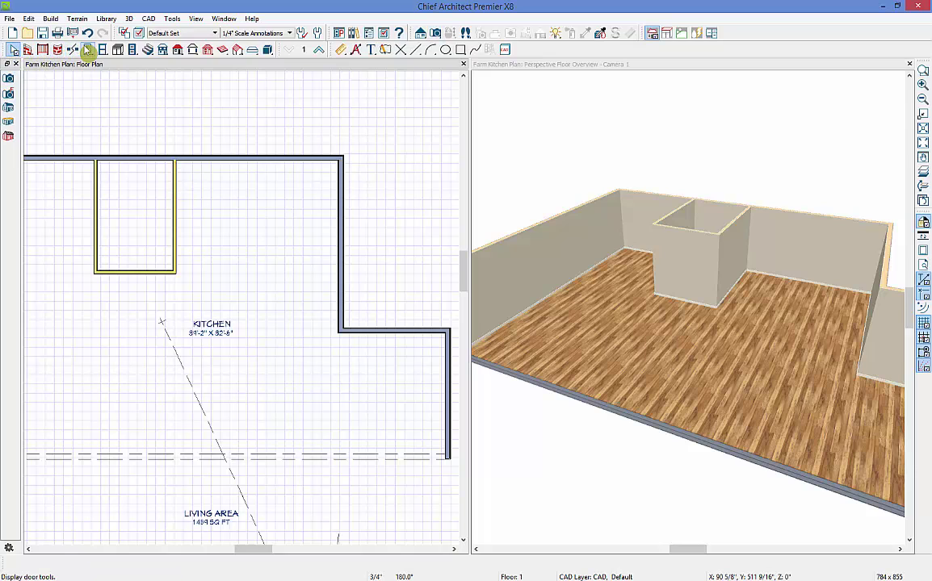
pyautogui.click(87, 50)
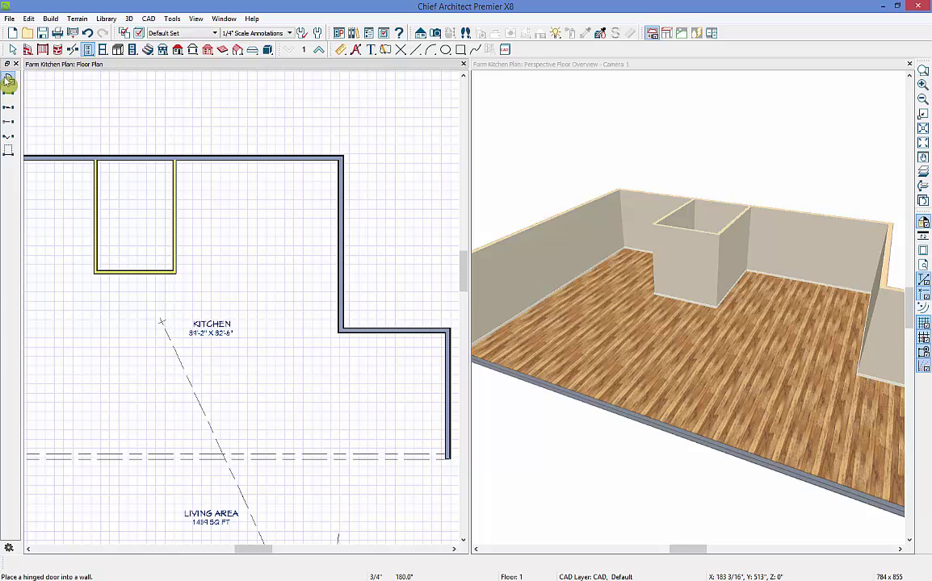
pyautogui.click(8, 80)
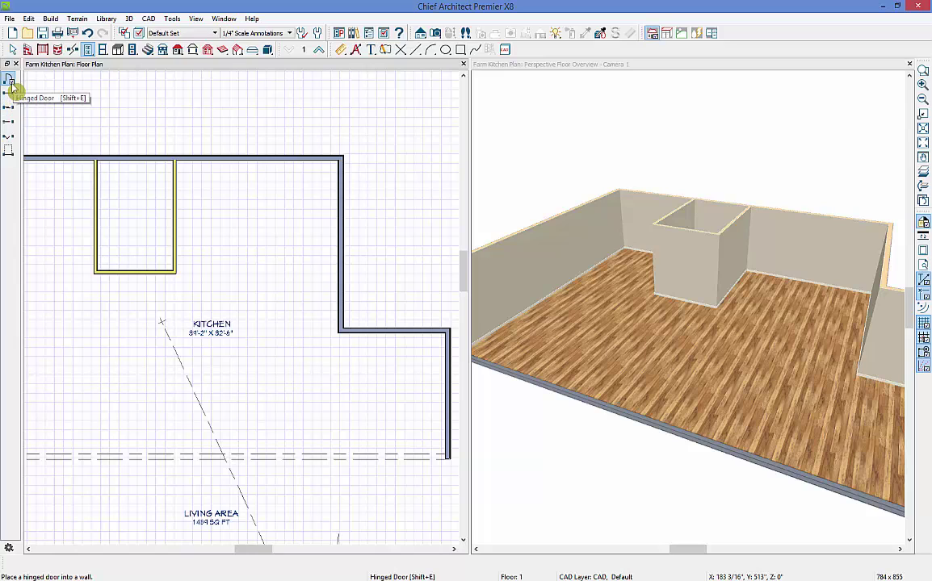
pyautogui.click(9, 96)
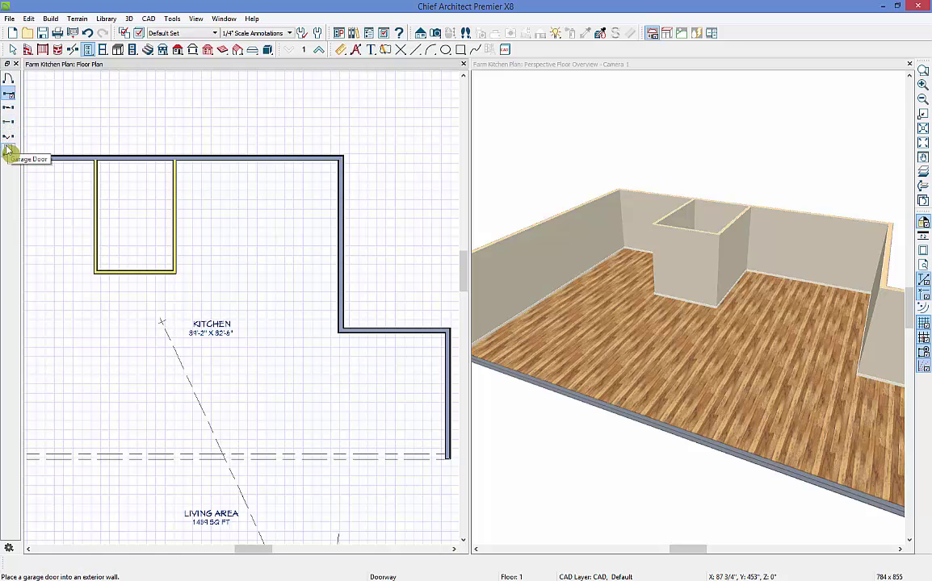
pyautogui.click(173, 212)
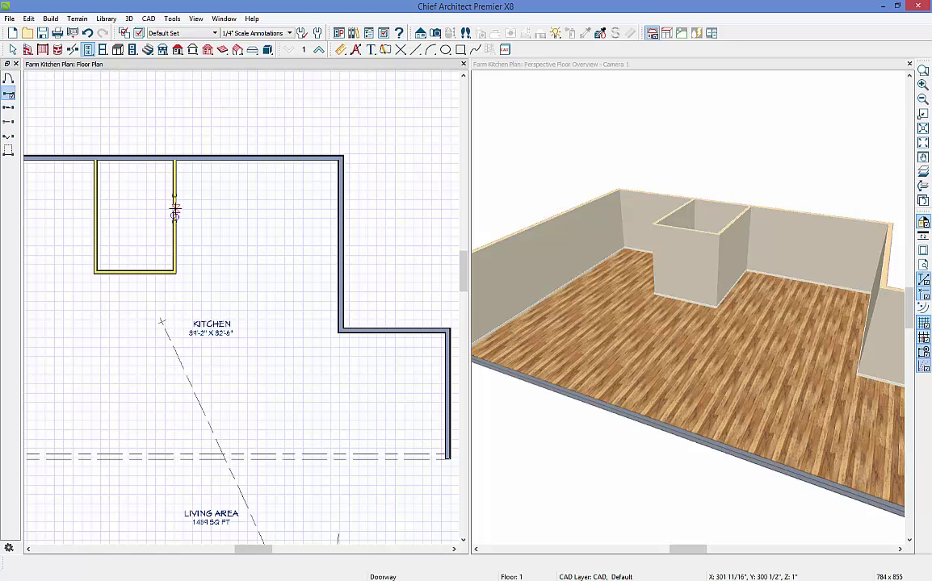
# Set the width of the doorway in the enclosure's right wall to 36", keeping the Doorway type and default style
pyautogui.click(174, 209)
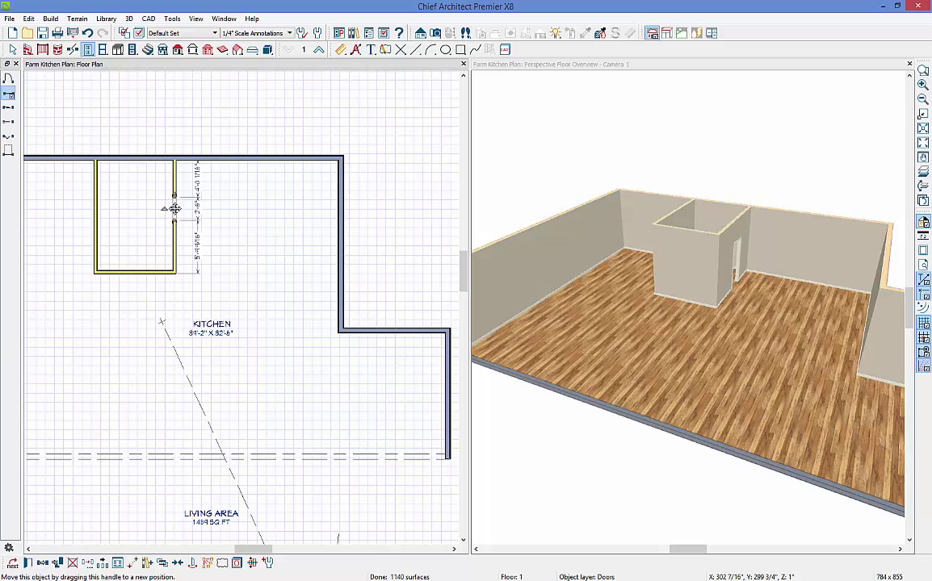
pyautogui.doubleClick(174, 209)
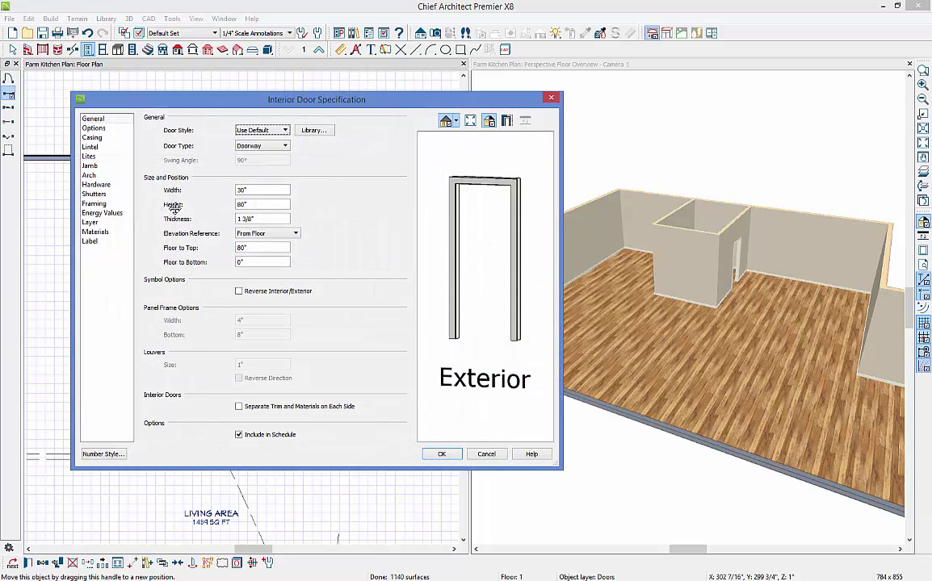
pyautogui.click(285, 132)
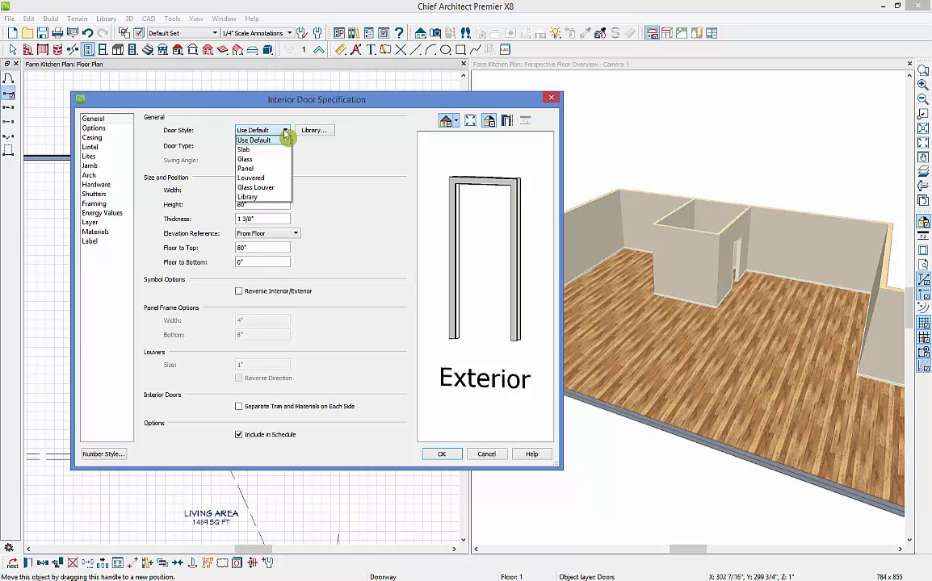
pyautogui.click(285, 134)
pyautogui.click(285, 147)
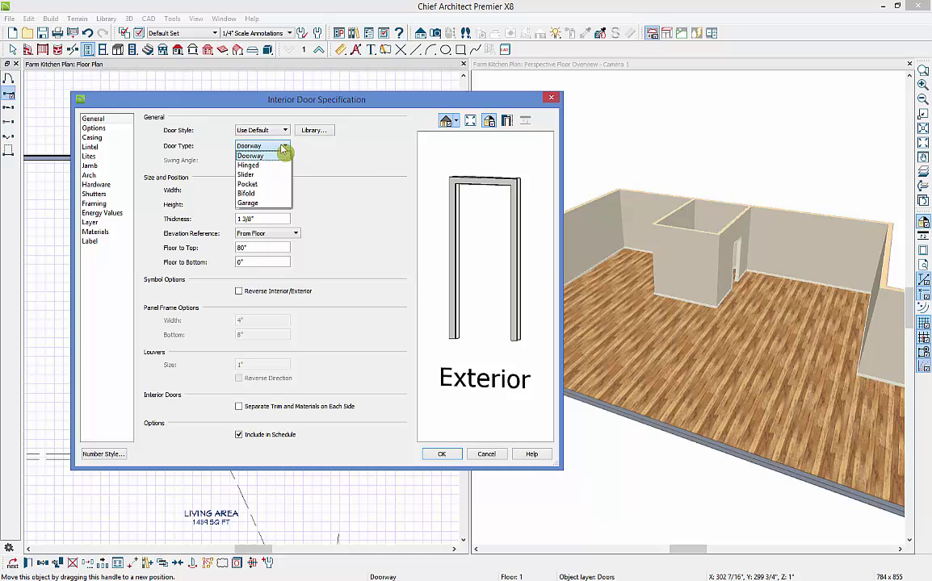
pyautogui.click(284, 150)
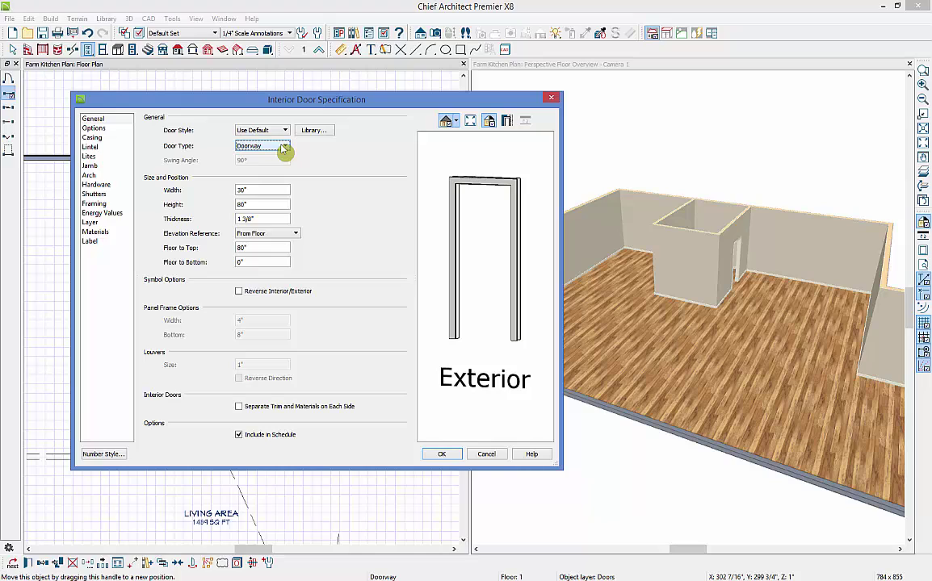
pyautogui.moveTo(253, 191); pyautogui.dragTo(240, 192)
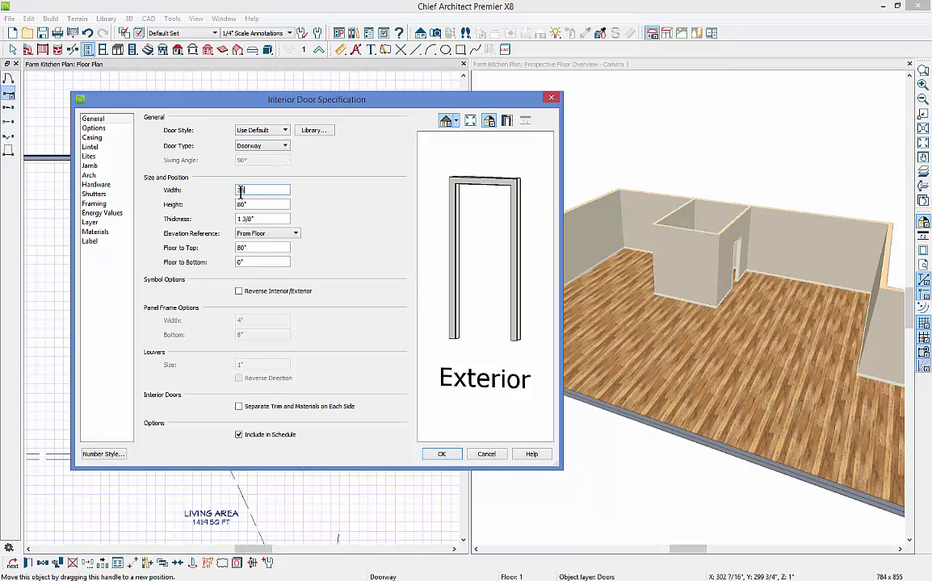
pyautogui.write('6')
pyautogui.press('Tab')
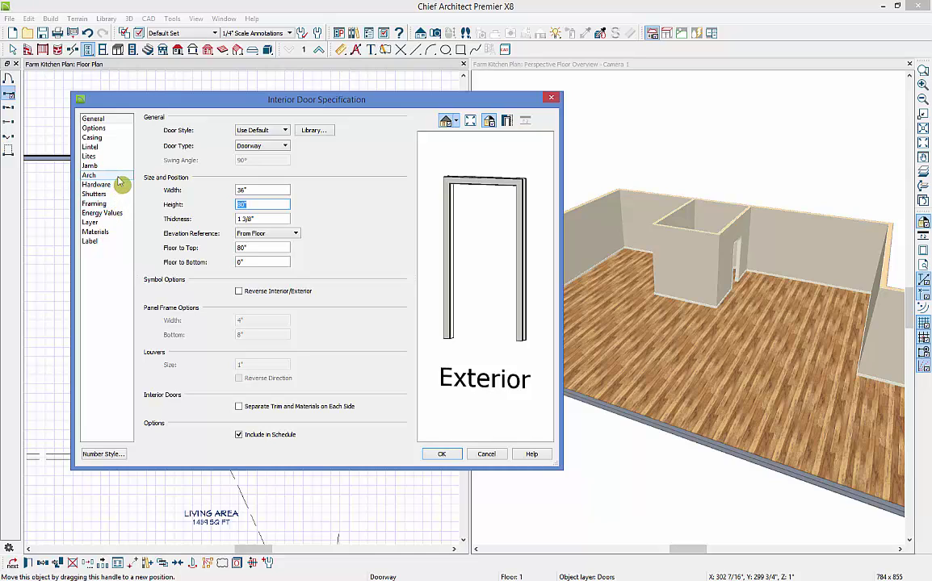
pyautogui.click(443, 454)
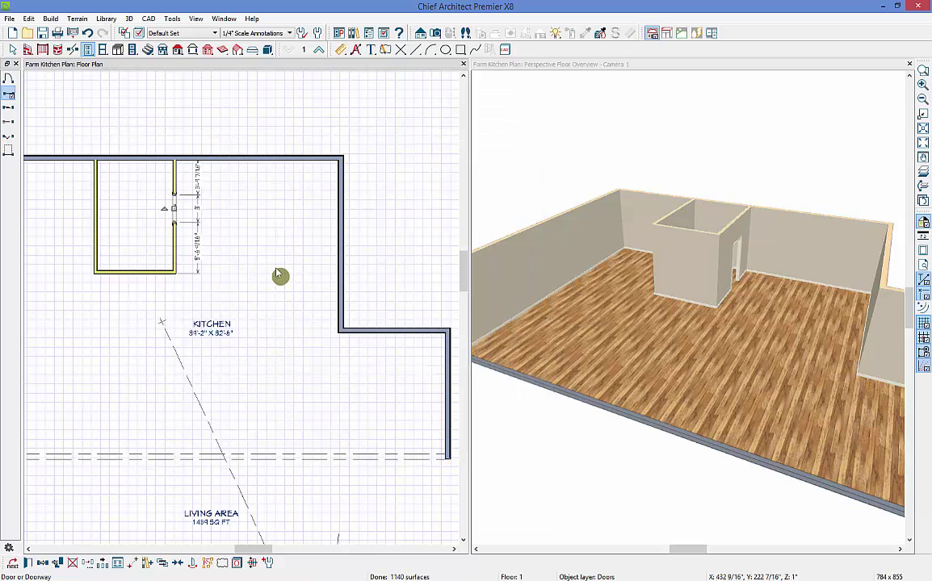
# Set the distance between the doorway and the upper exterior wall to 3'-5 1/2"
pyautogui.click(200, 186)
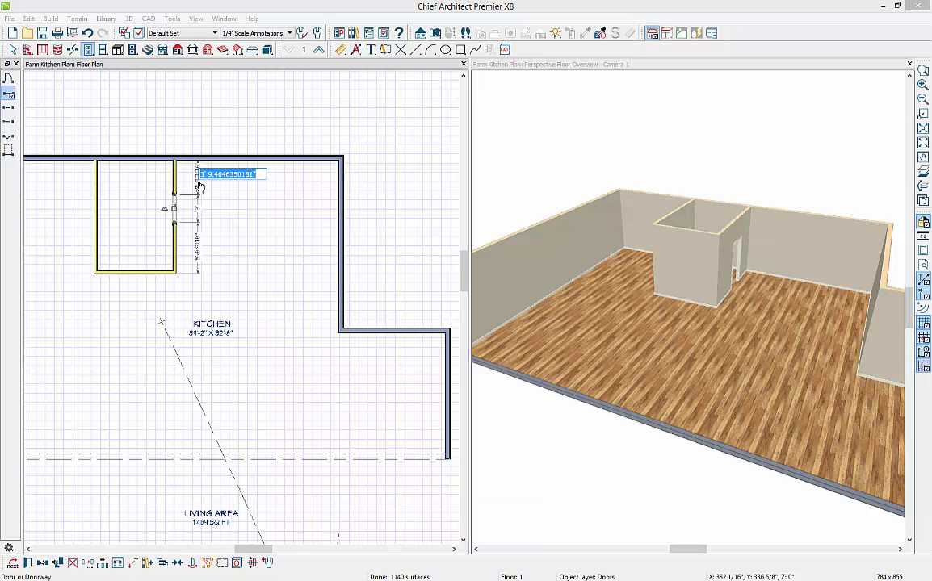
pyautogui.write("3'")
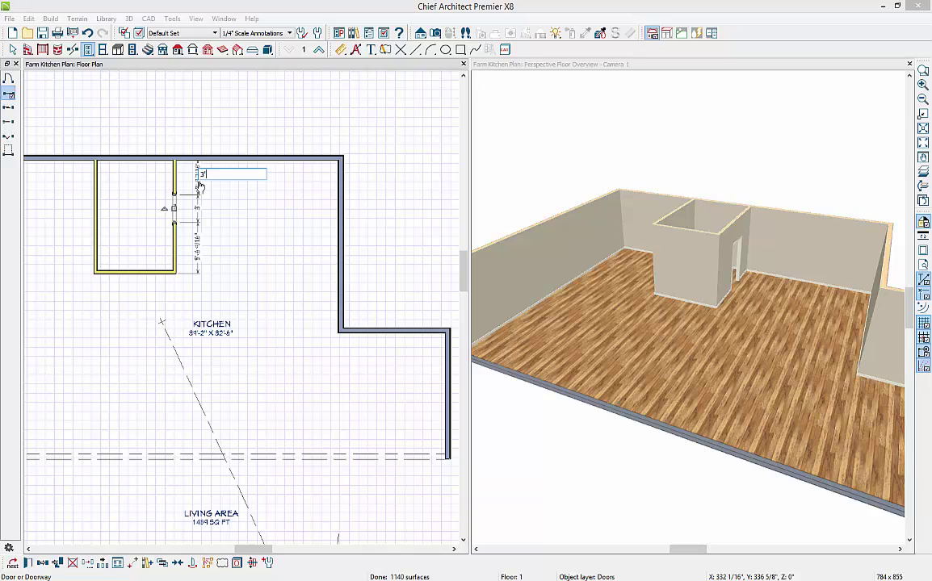
pyautogui.write('5.5')
pyautogui.press('Return')
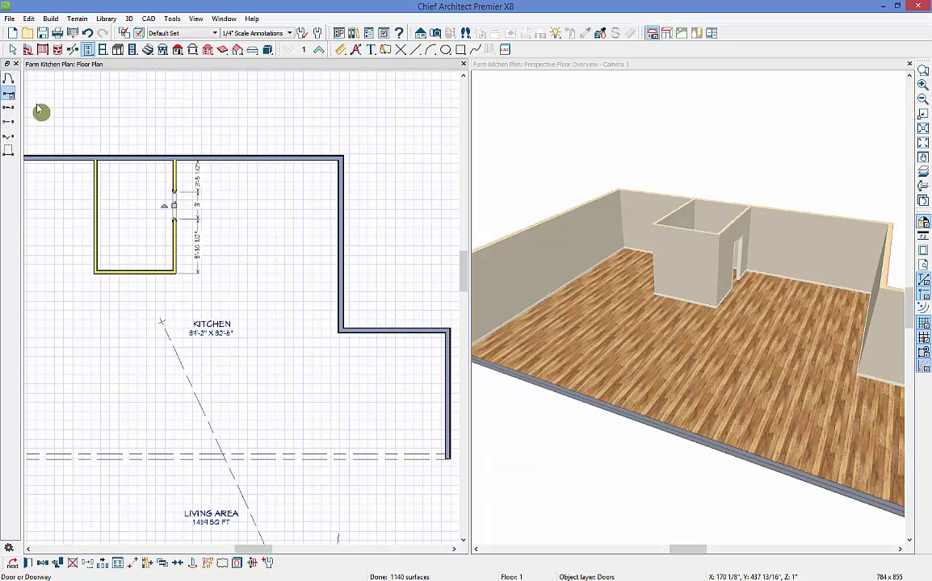
# Place a pocket door in the enclosure's left interior wall, opposite the doorway
pyautogui.click(8, 121)
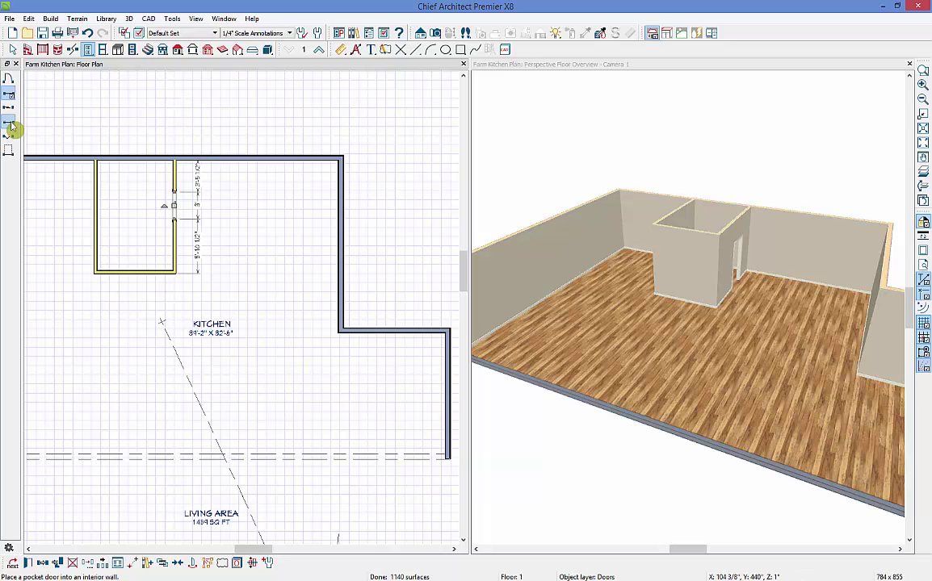
pyautogui.click(94, 207)
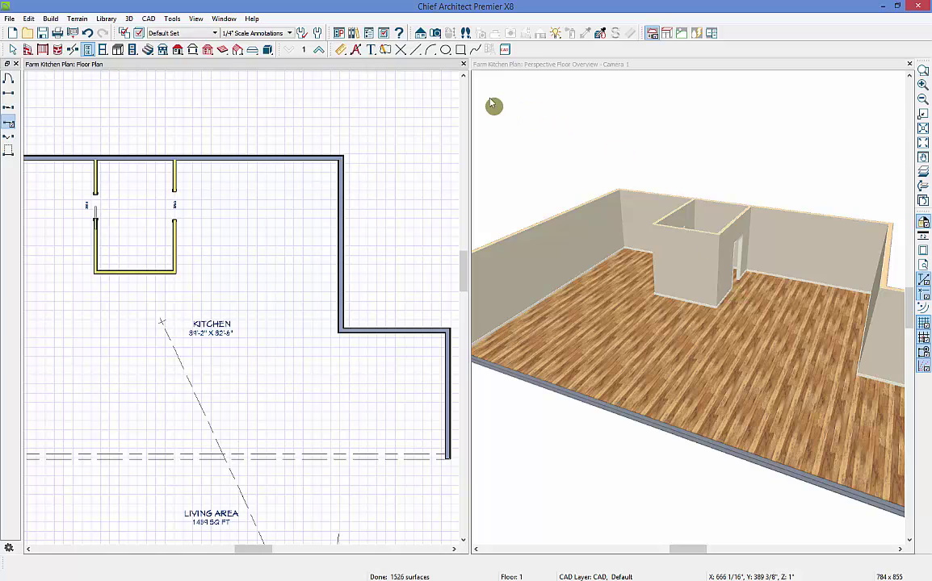
# Place the Diagonal Brace barn door from the X8 Kitchen folder of the User Catalog at the right-hand doorway, then close the library
pyautogui.click(354, 33)
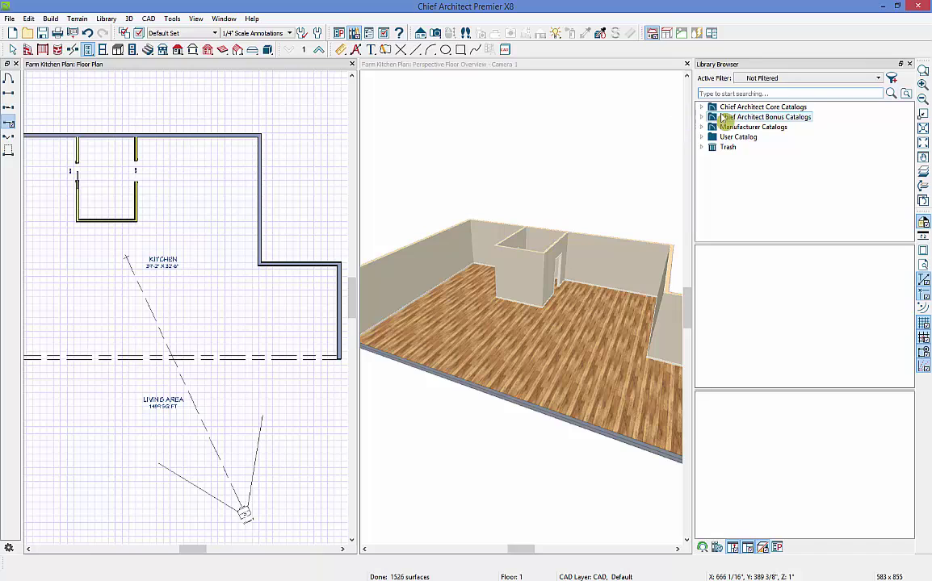
pyautogui.click(703, 137)
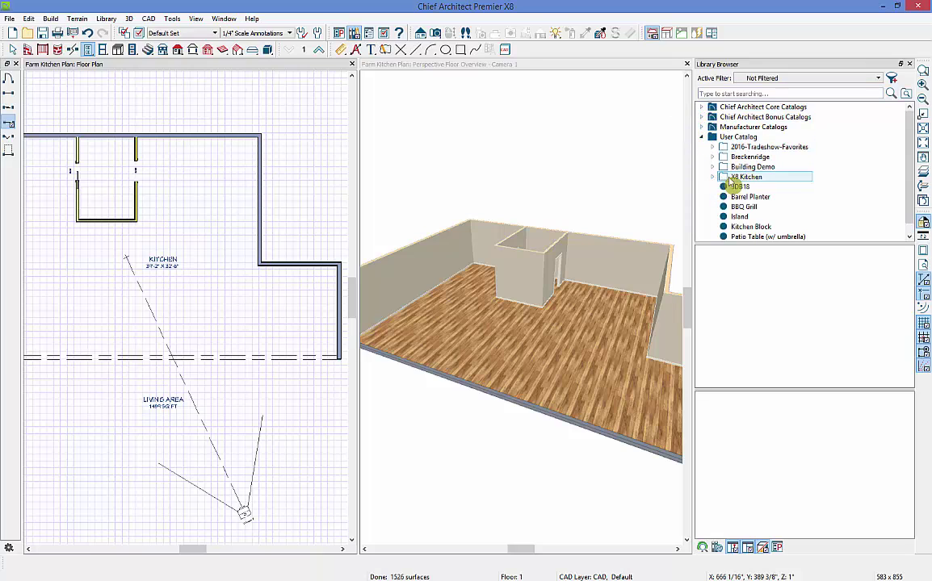
pyautogui.doubleClick(733, 179)
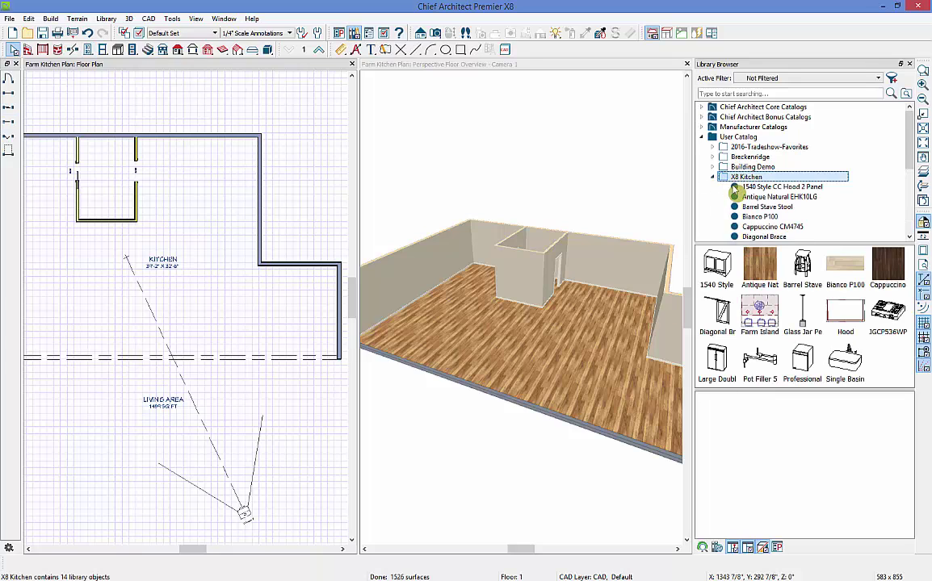
pyautogui.click(717, 314)
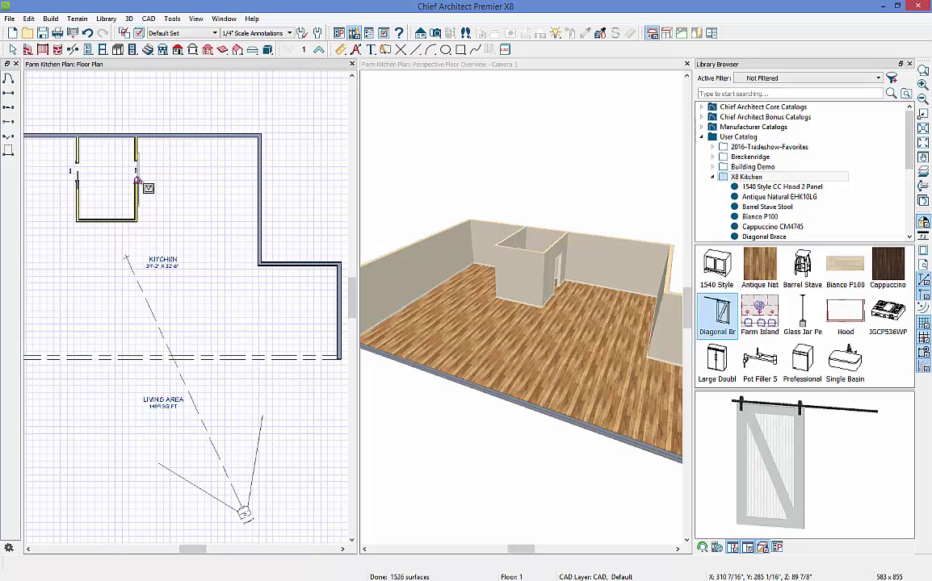
pyautogui.click(138, 179)
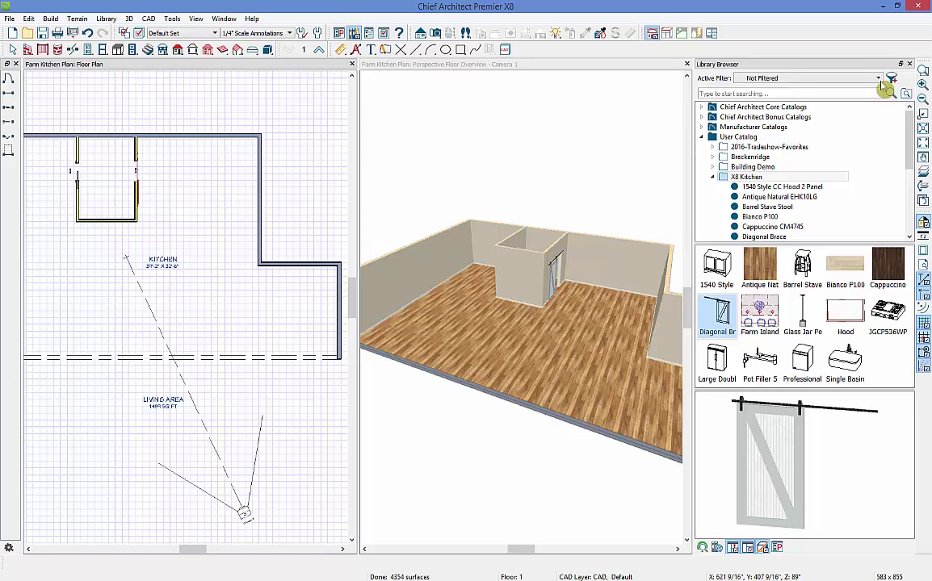
pyautogui.click(909, 64)
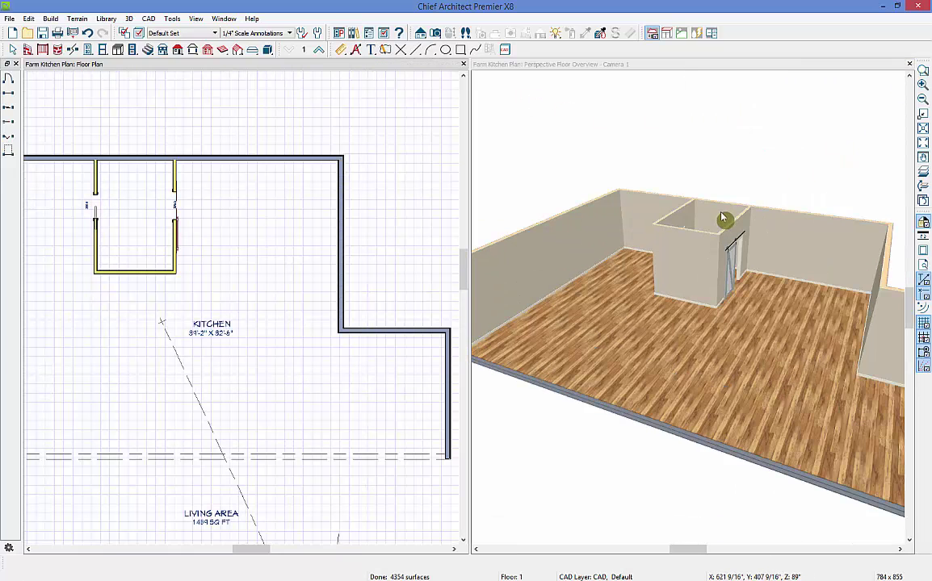
# Orbit the perspective floor overview to examine the enclosure from its other side
pyautogui.click(517, 72)
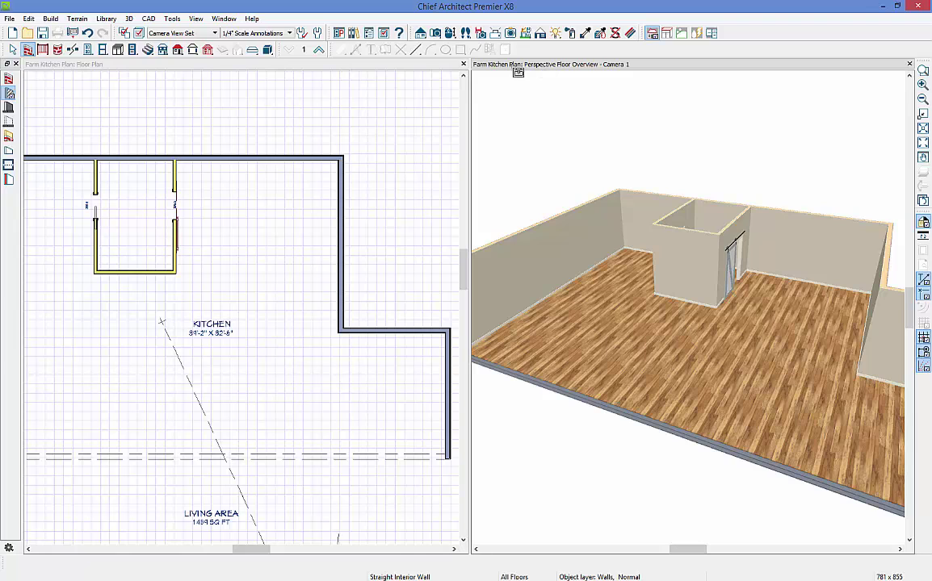
pyautogui.click(284, 65)
pyautogui.click(538, 71)
pyautogui.click(451, 34)
pyautogui.moveTo(705, 239); pyautogui.dragTo(793, 249)
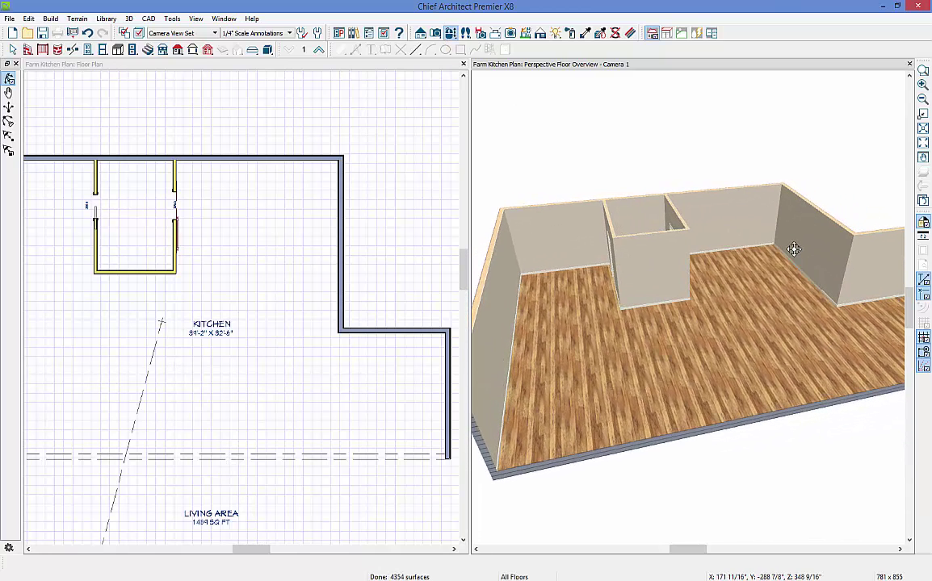
# Close the perspective overview and create a full camera view from below the enclosure towards the kitchen's upper-right corner
pyautogui.click(909, 64)
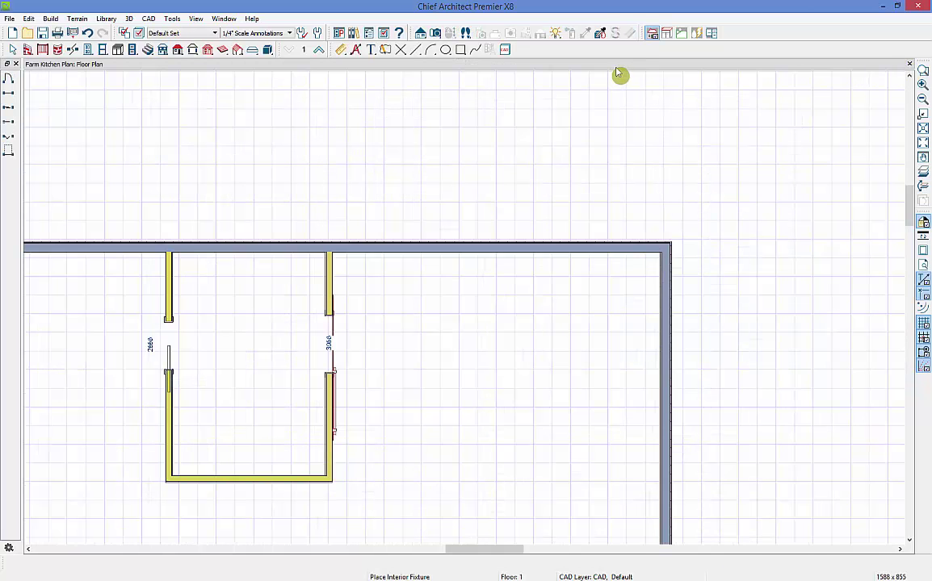
pyautogui.click(440, 35)
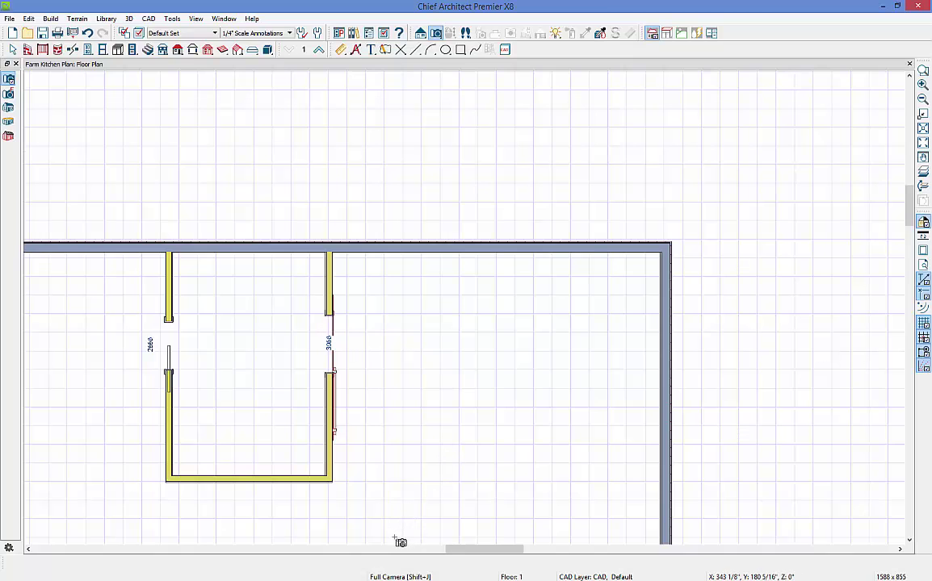
pyautogui.moveTo(394, 536); pyautogui.dragTo(451, 471)
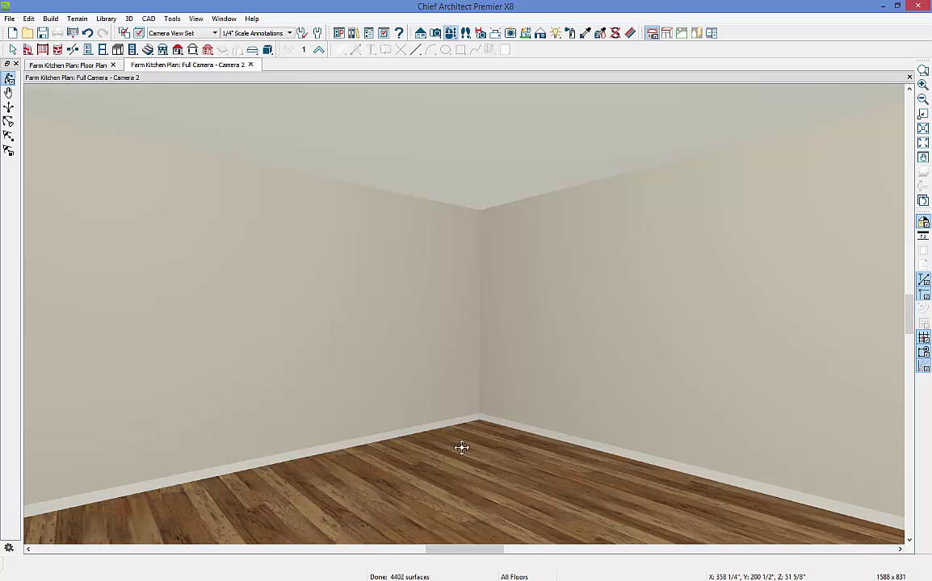
# Place a base cabinet against the upper exterior wall near the kitchen corner in the camera view
pyautogui.click(117, 51)
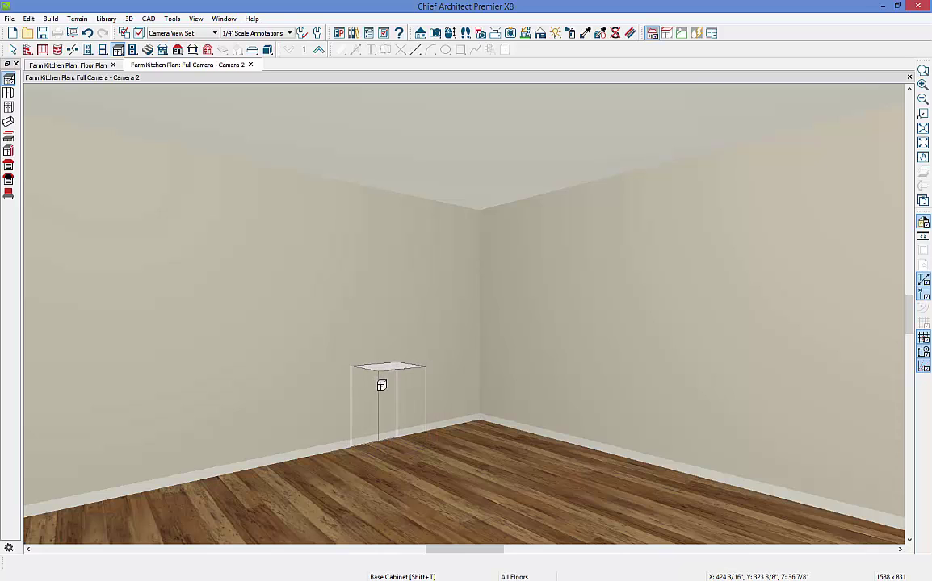
pyautogui.click(381, 385)
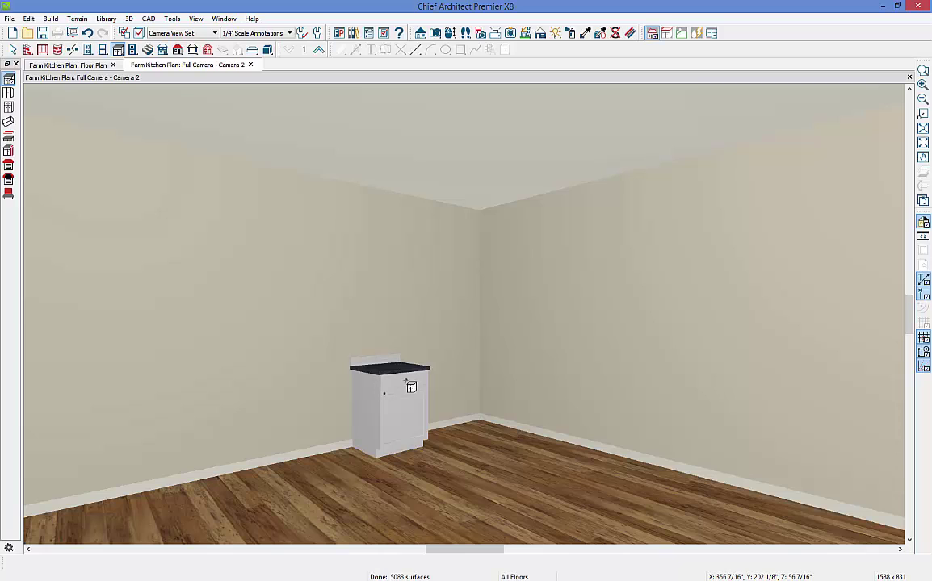
# Open the specification of the placed base cabinet and set its backsplash height to 0"
pyautogui.click(406, 436)
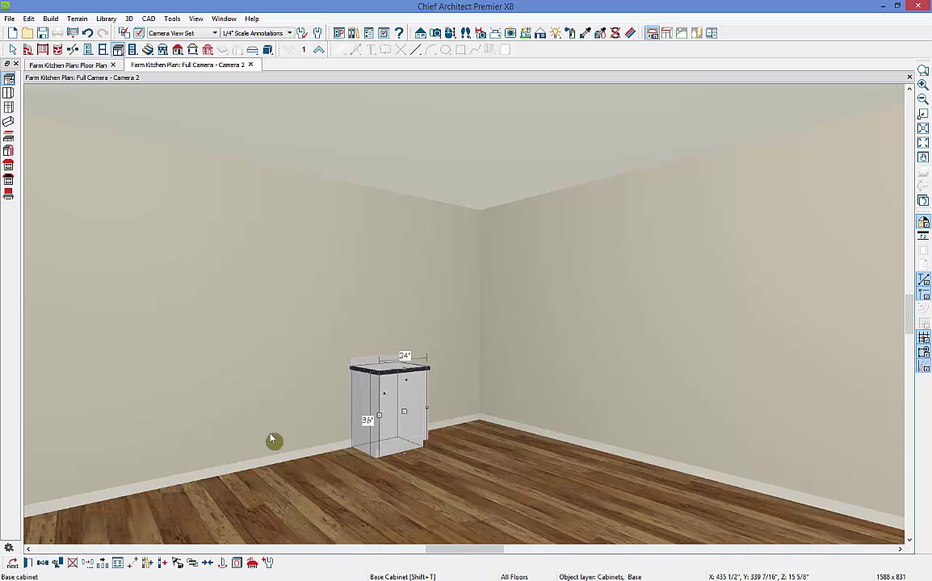
pyautogui.click(29, 565)
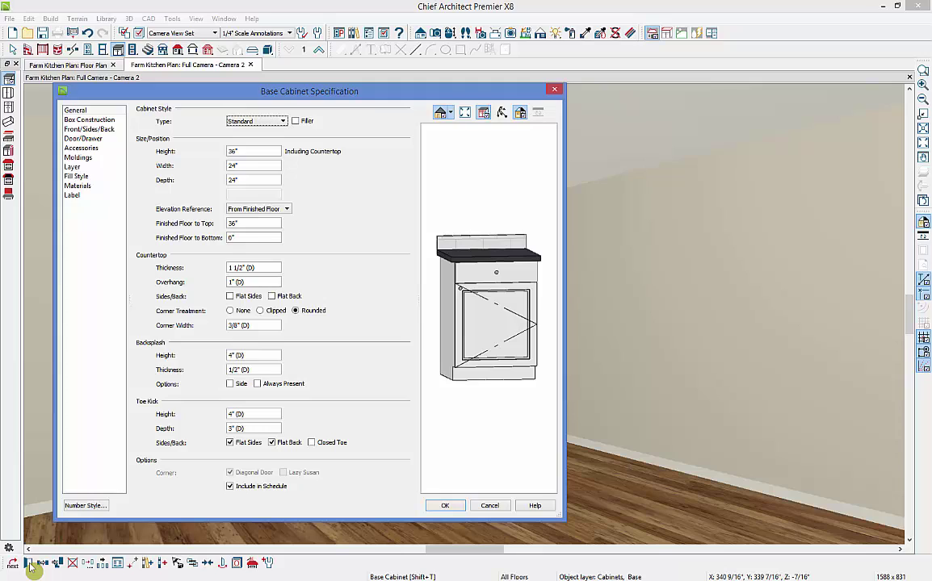
pyautogui.click(283, 123)
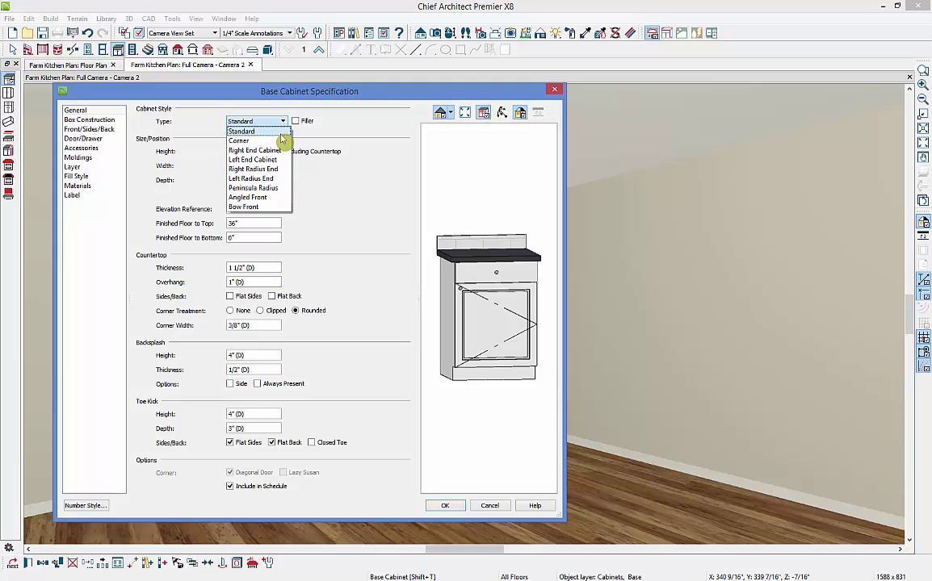
pyautogui.click(338, 193)
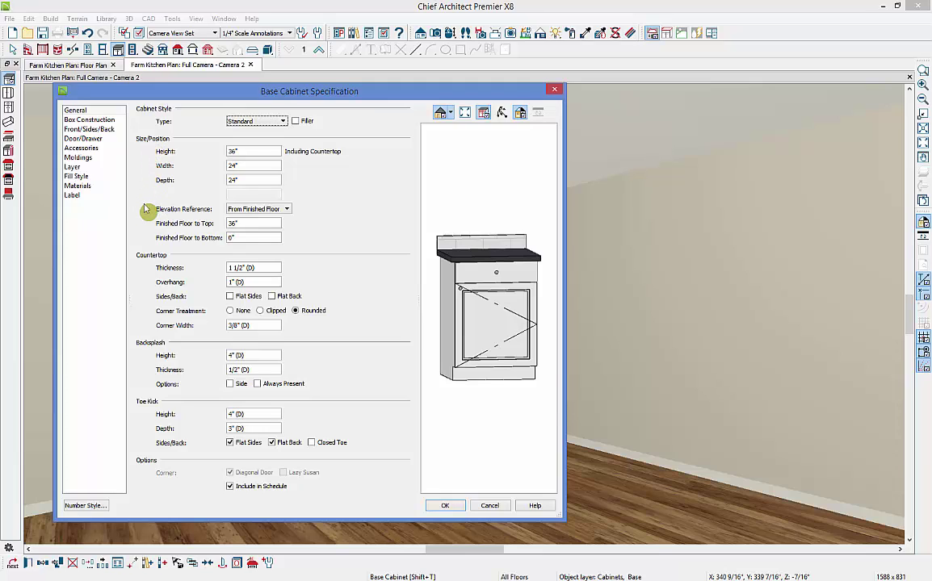
pyautogui.click(286, 210)
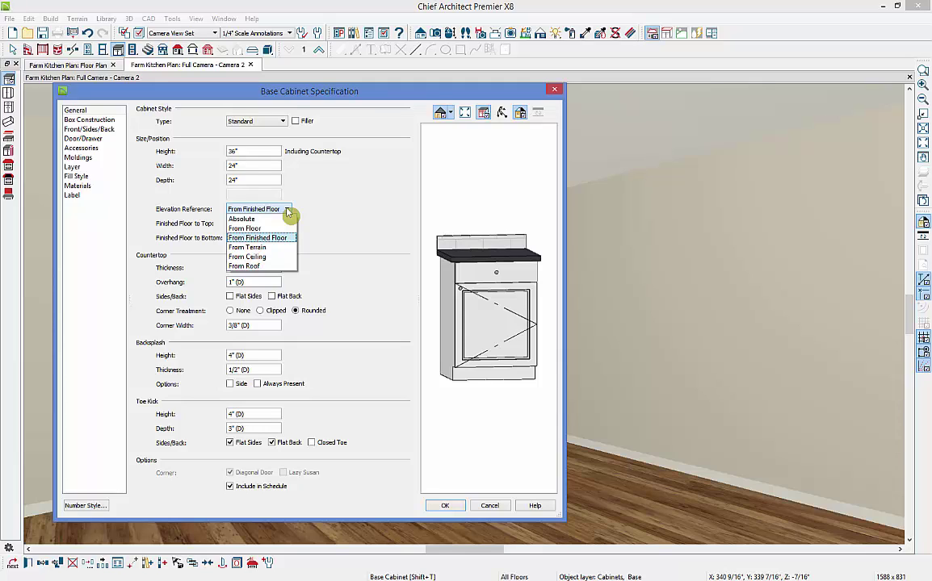
pyautogui.click(288, 212)
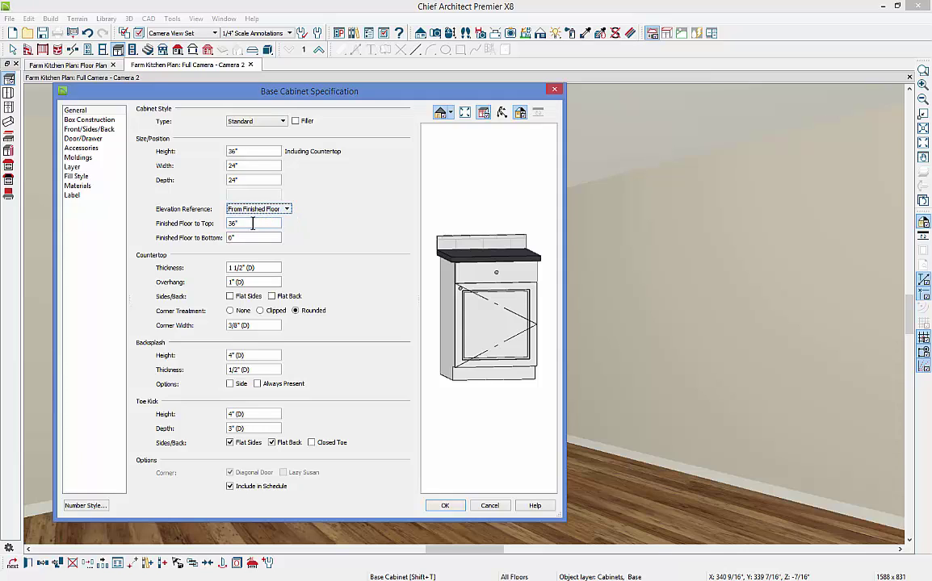
pyautogui.press('Tab')
pyautogui.click(273, 281)
pyautogui.click(239, 356)
pyautogui.moveTo(239, 356); pyautogui.dragTo(218, 385)
pyautogui.write('0')
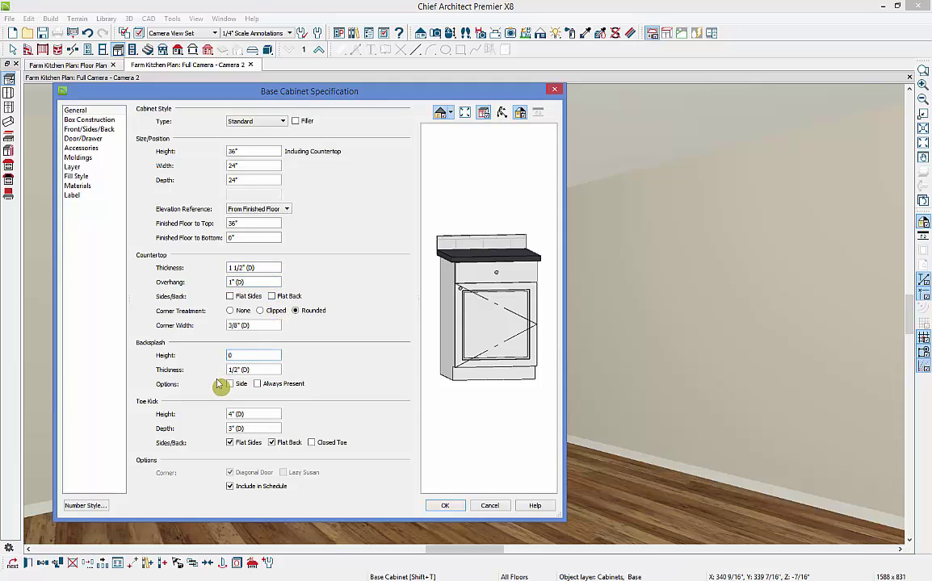
pyautogui.press('Tab')
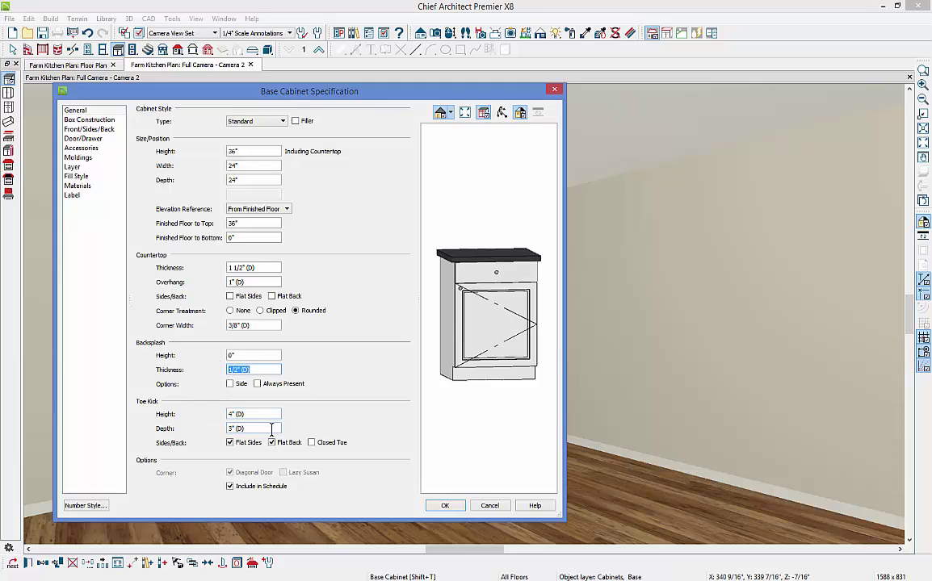
# Change the cabinet's box construction to Framed with a 3/4" separation and Inset doors and drawers
pyautogui.click(100, 121)
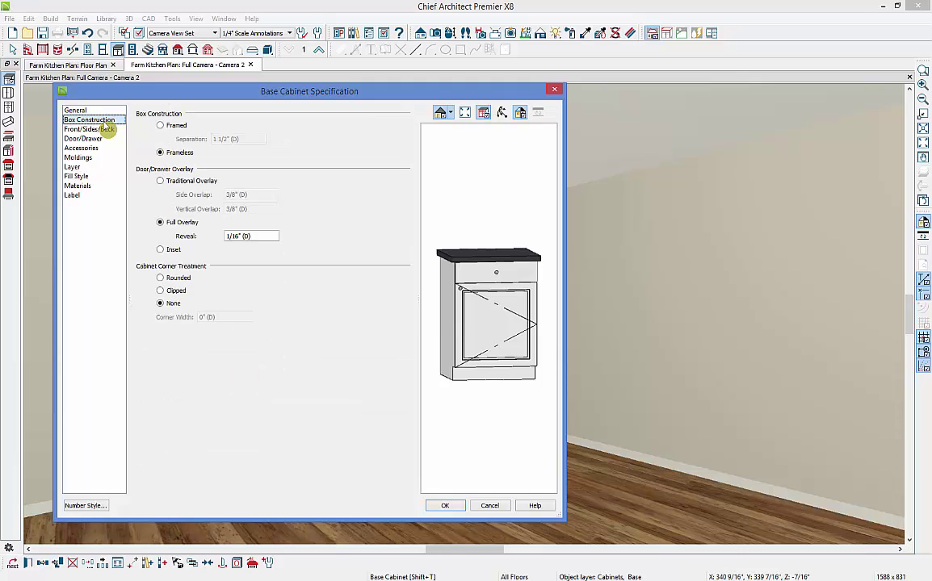
pyautogui.click(179, 126)
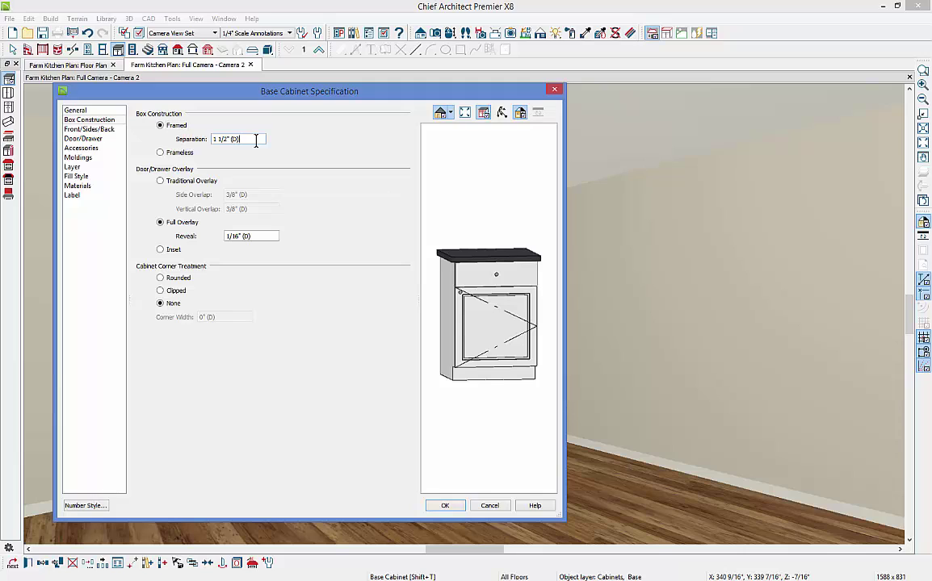
pyautogui.moveTo(256, 141); pyautogui.dragTo(204, 140)
pyautogui.write('3/4')
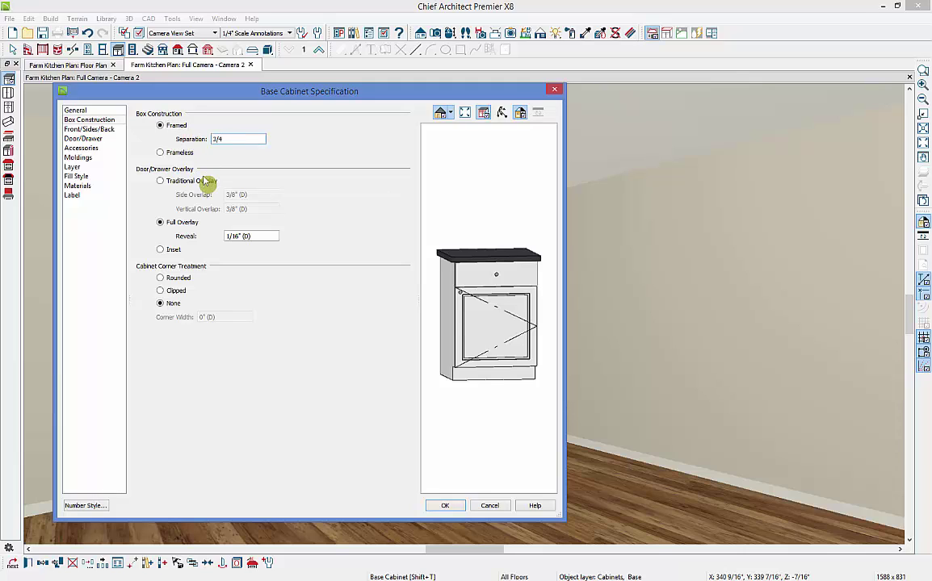
pyautogui.click(169, 251)
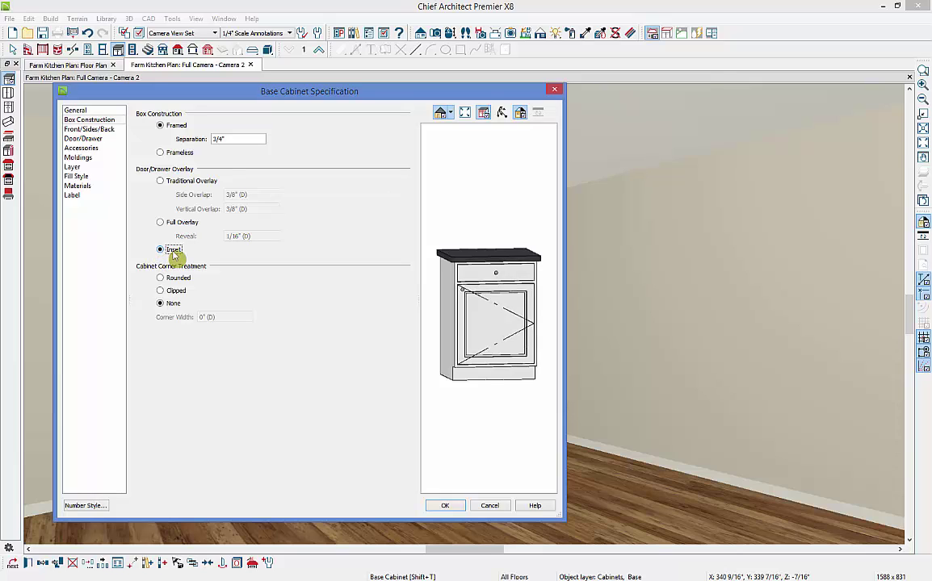
# Set the drawer on the cabinet's front face to a height of 6" and lock it from auto-resize
pyautogui.click(79, 130)
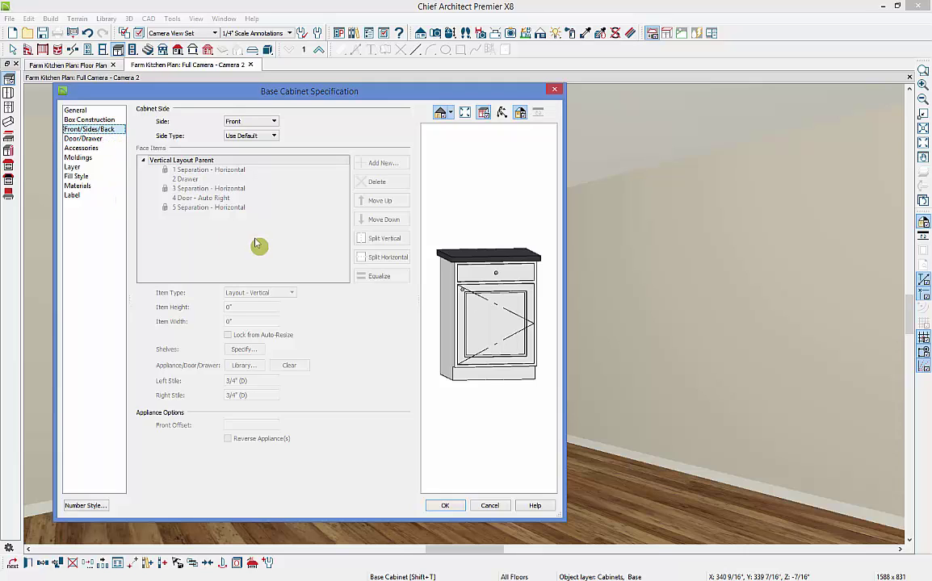
pyautogui.click(498, 321)
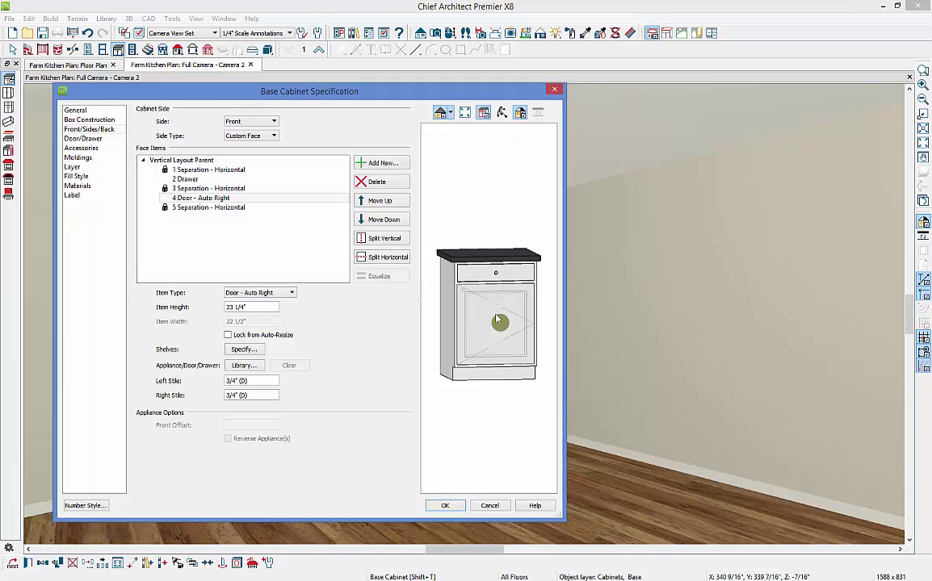
pyautogui.click(520, 276)
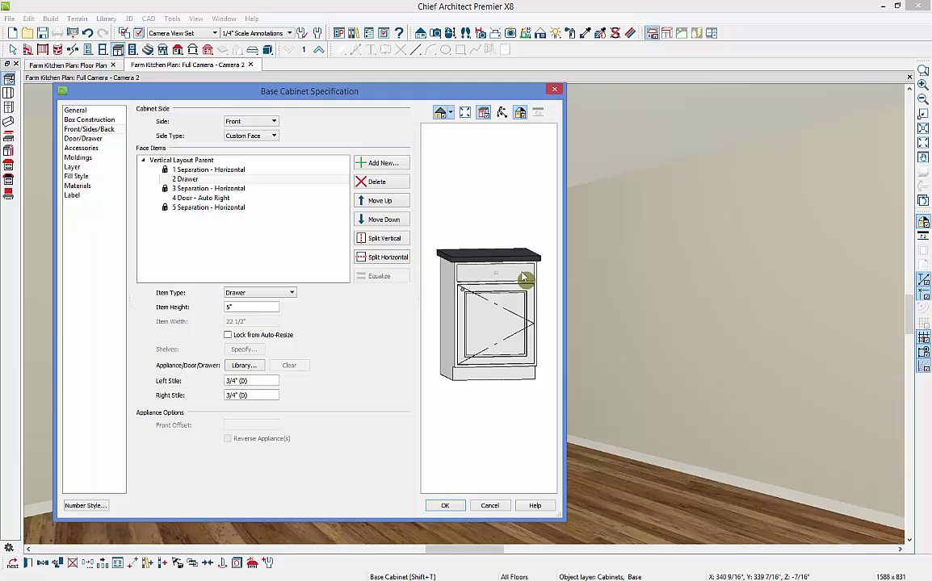
pyautogui.click(186, 180)
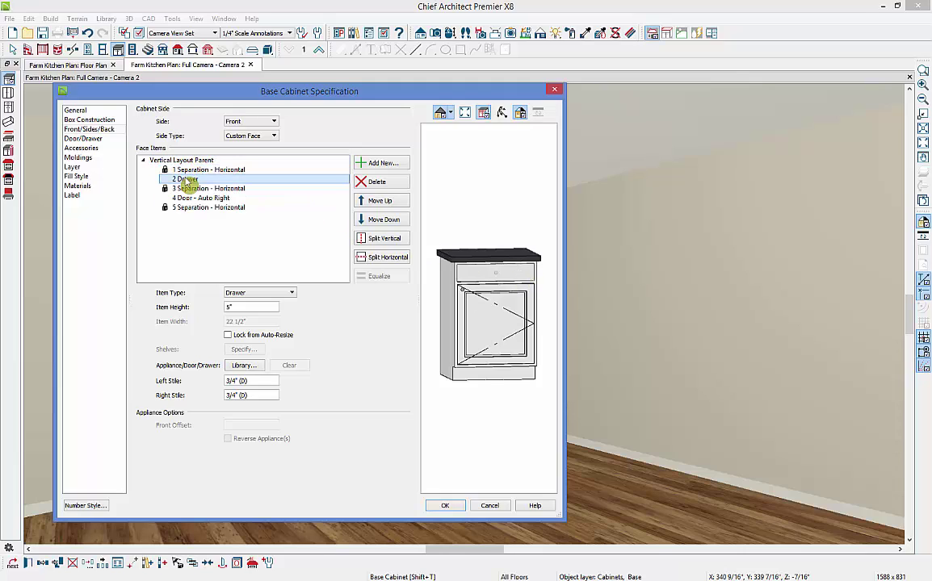
pyautogui.click(244, 295)
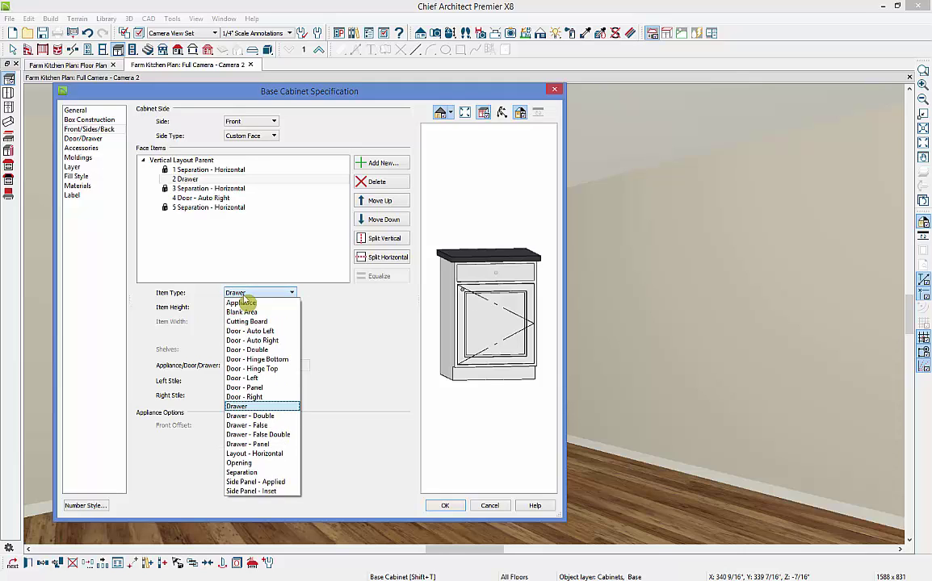
pyautogui.press('Escape')
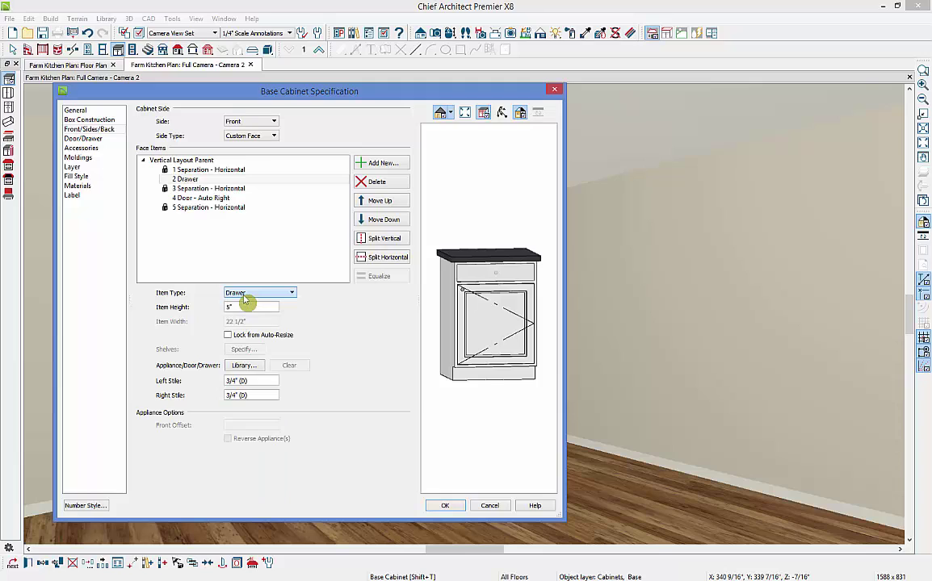
pyautogui.press('Tab')
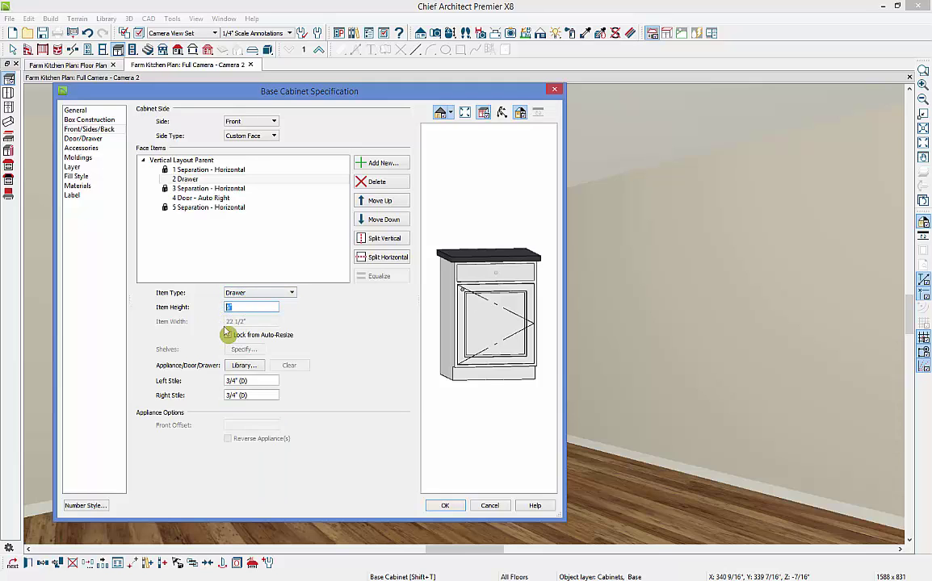
pyautogui.write('6')
pyautogui.press('Tab')
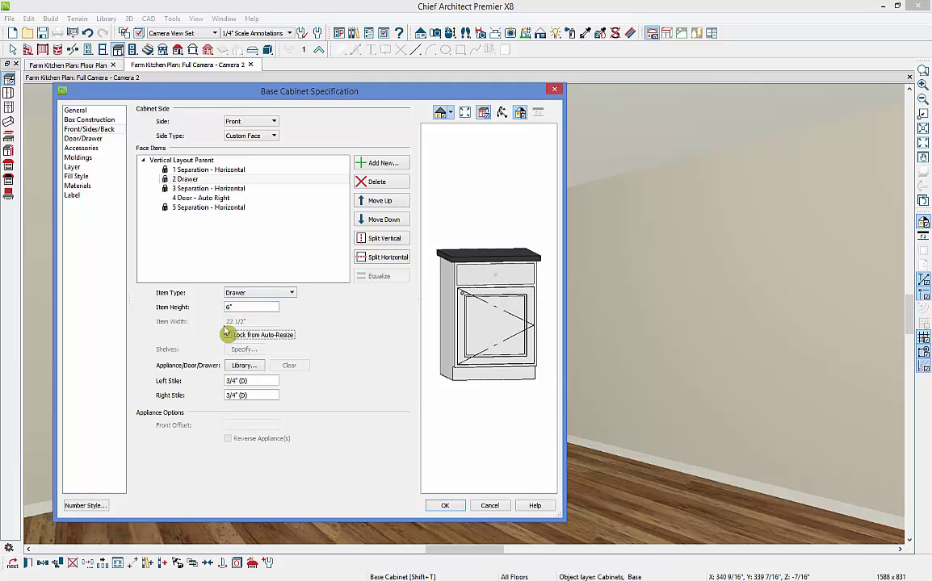
pyautogui.click(227, 334)
pyautogui.click(275, 122)
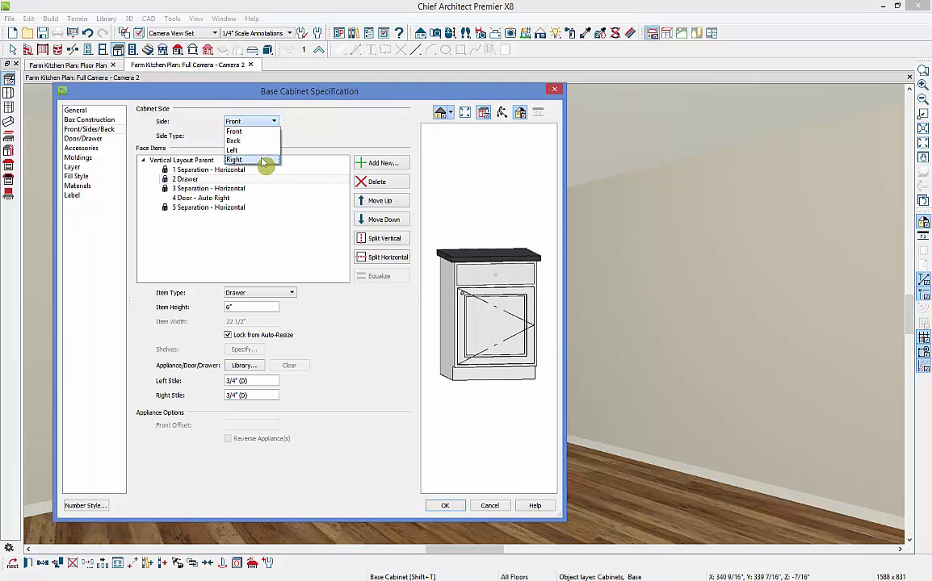
pyautogui.click(275, 125)
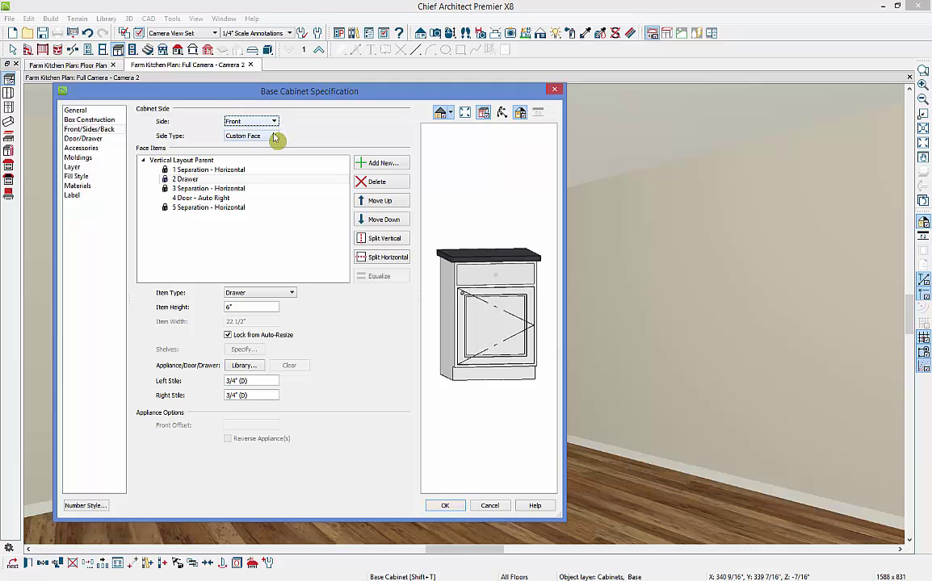
pyautogui.click(275, 136)
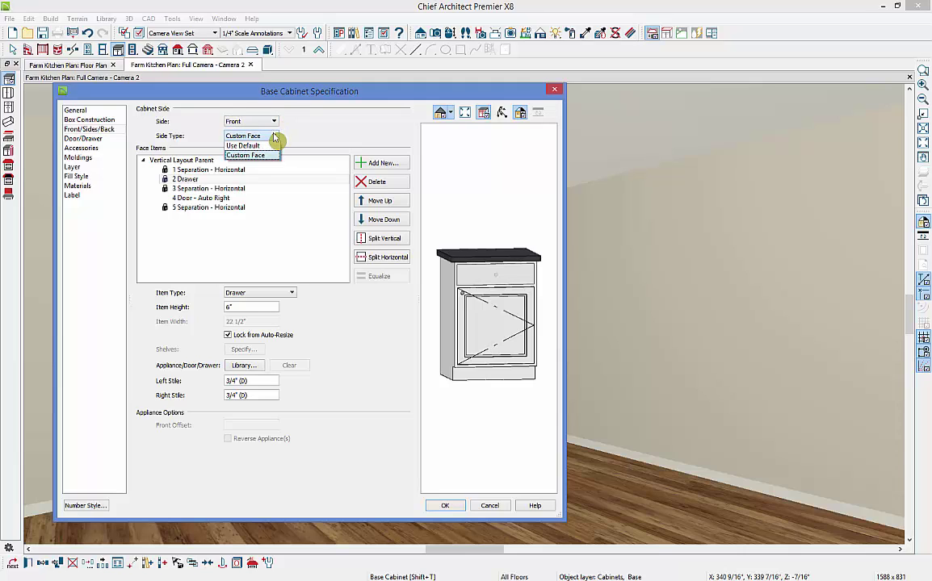
pyautogui.click(274, 137)
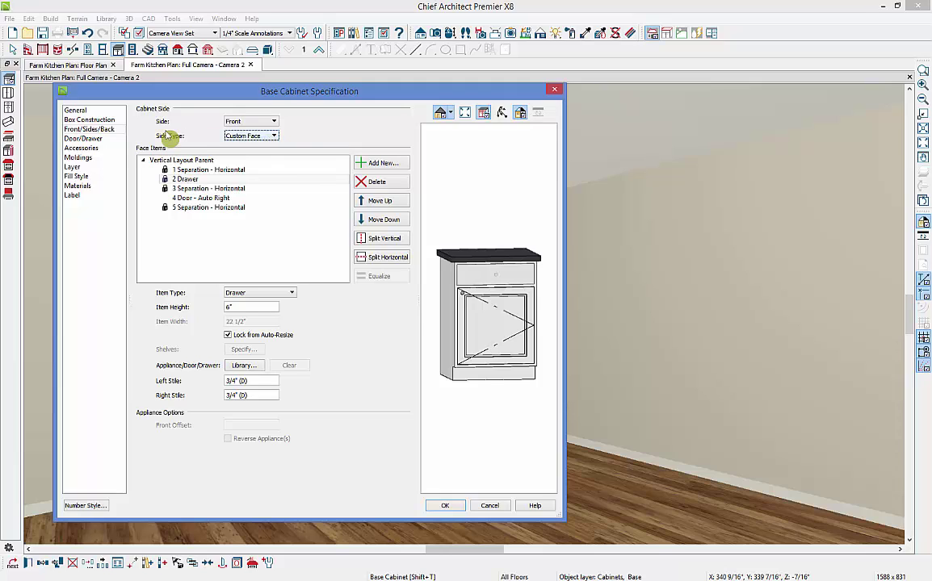
# Set the base cabinet's door style to Framed Doors
pyautogui.click(77, 140)
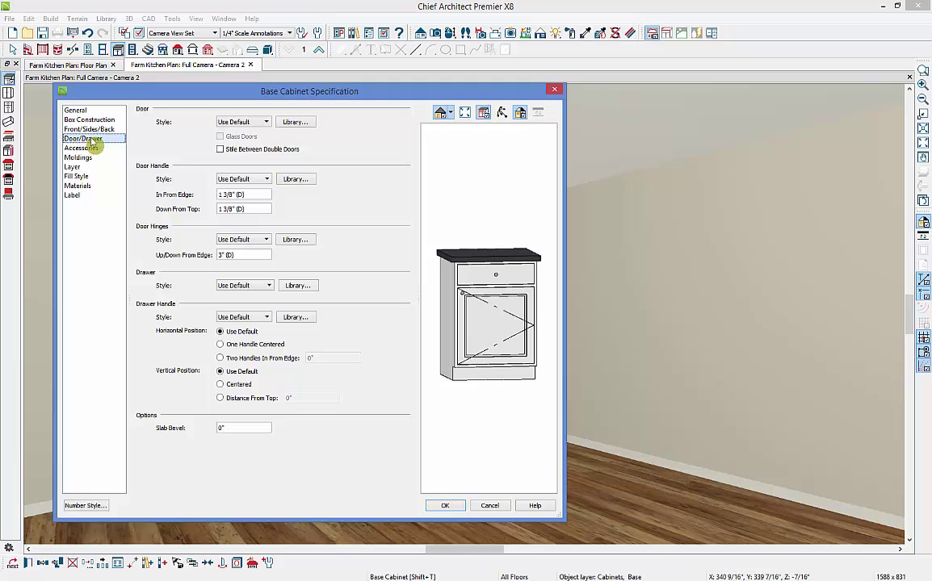
pyautogui.click(242, 124)
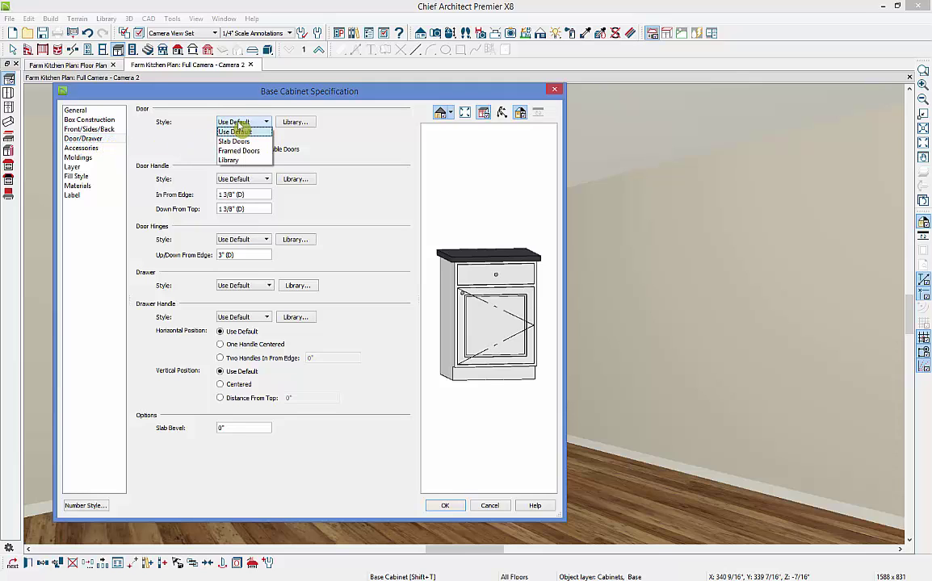
pyautogui.click(243, 151)
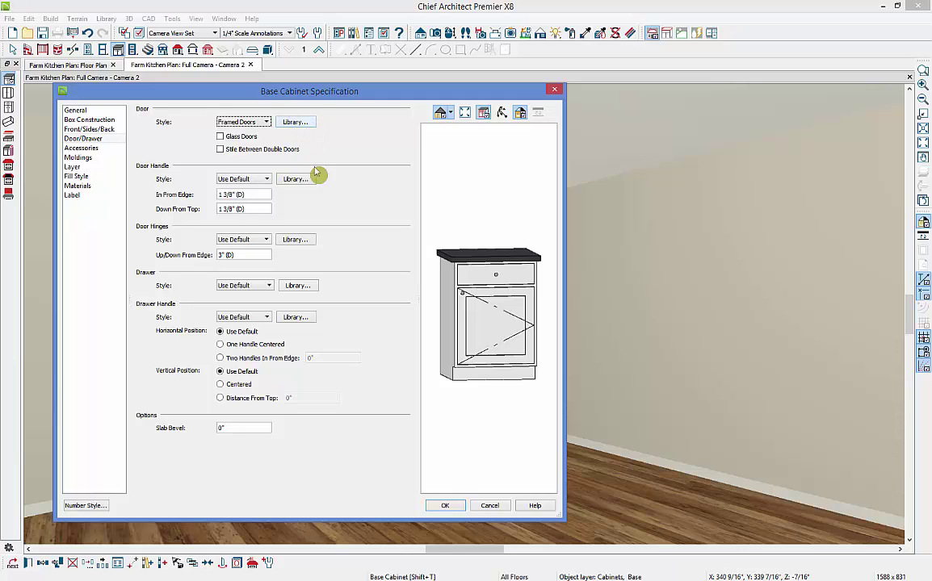
# Assign the Suitcase Pull v from the core catalog's Bow Pulls as the cabinet's door handle
pyautogui.click(295, 181)
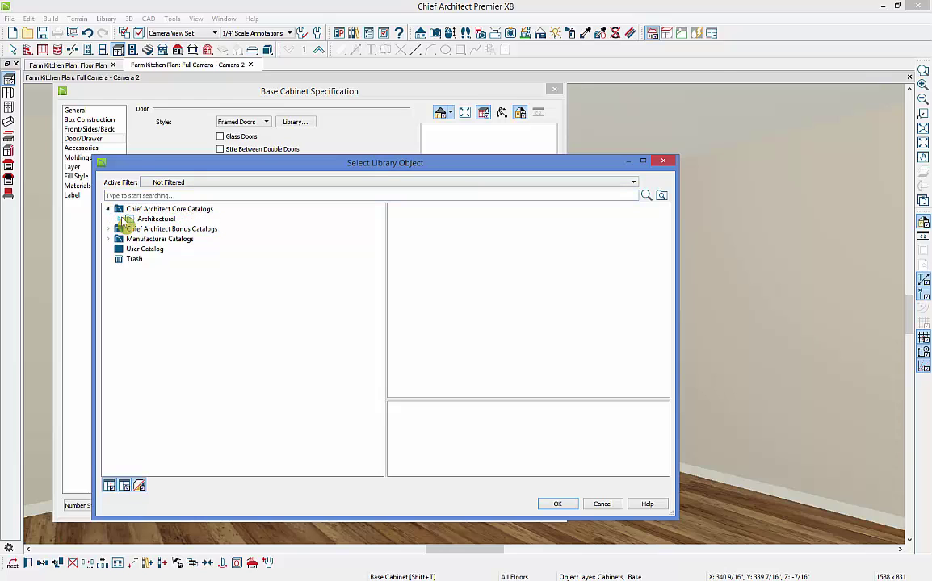
pyautogui.click(130, 229)
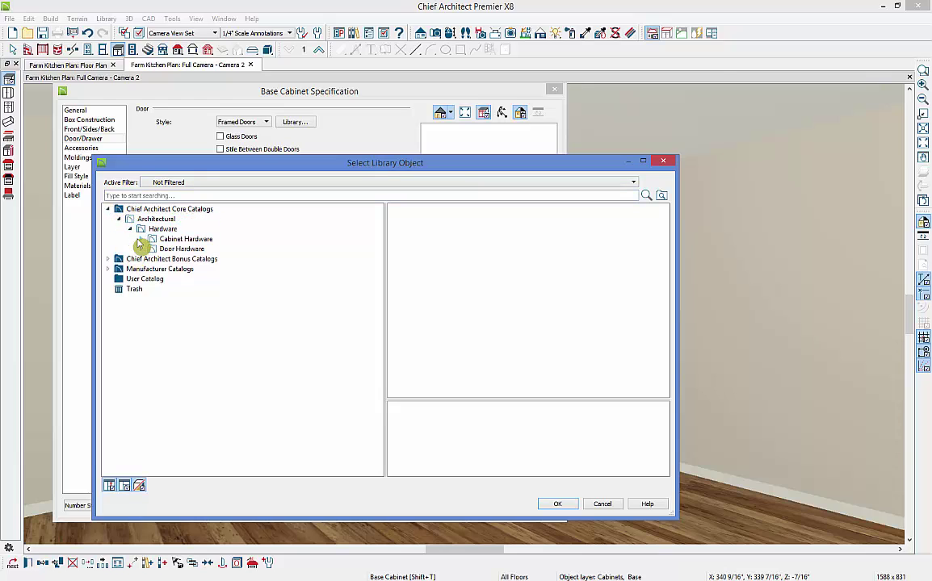
pyautogui.click(142, 239)
pyautogui.click(152, 279)
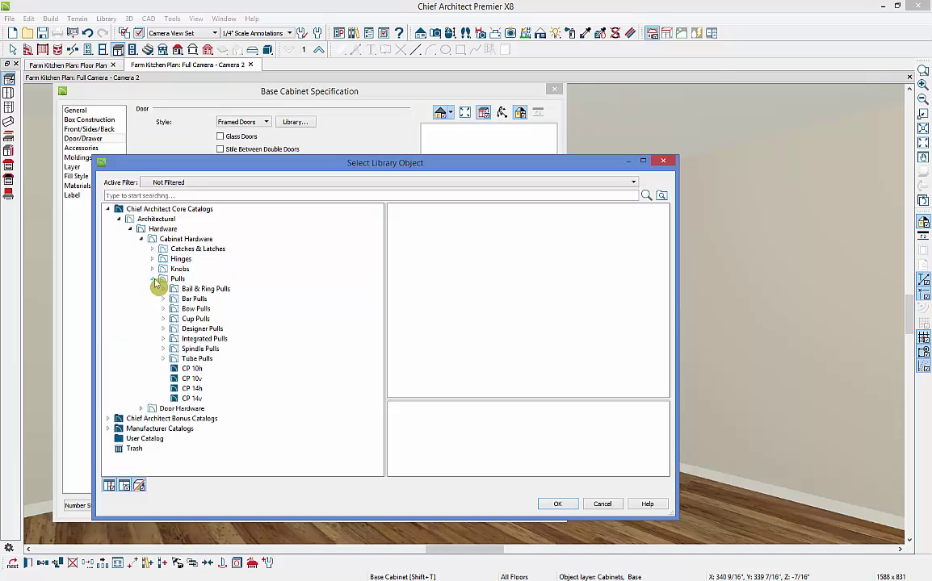
pyautogui.click(198, 309)
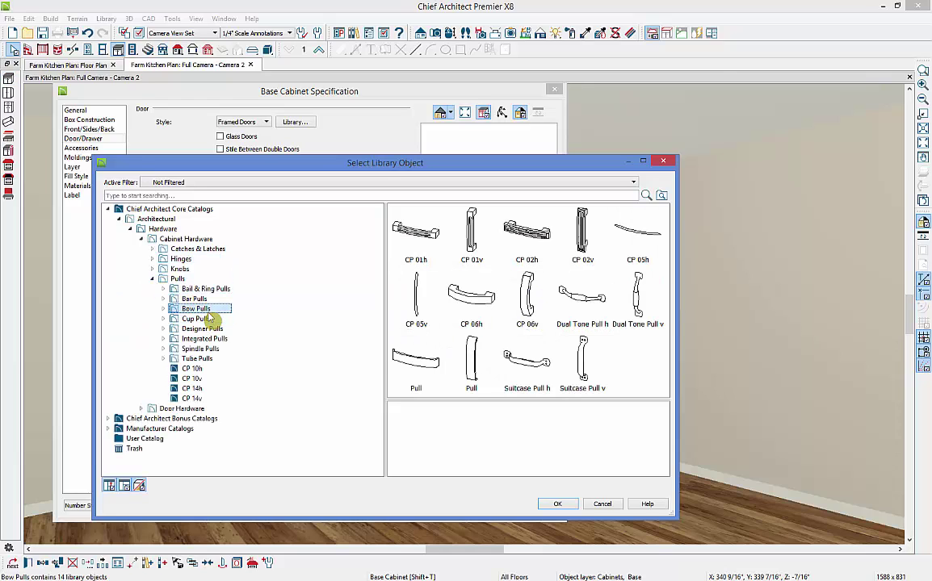
pyautogui.click(589, 376)
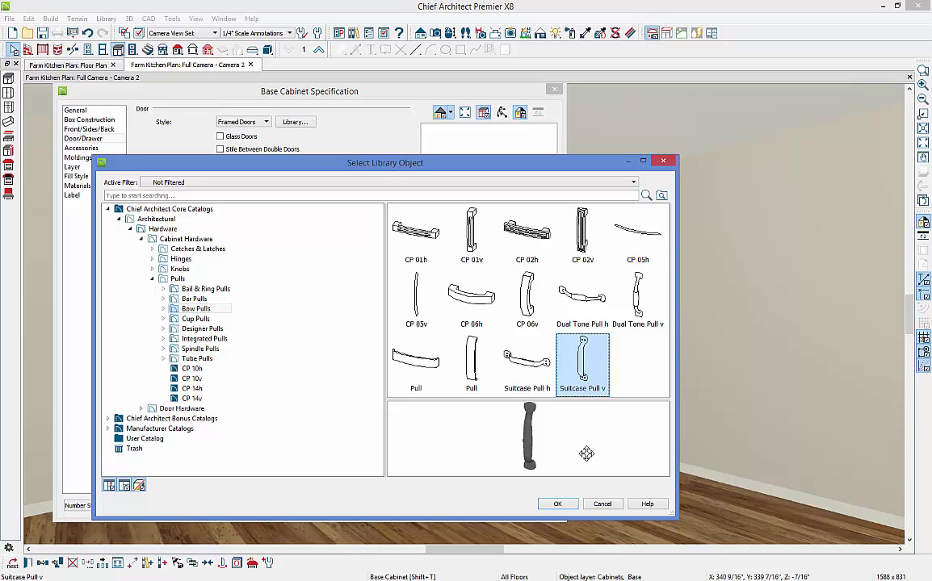
pyautogui.click(565, 505)
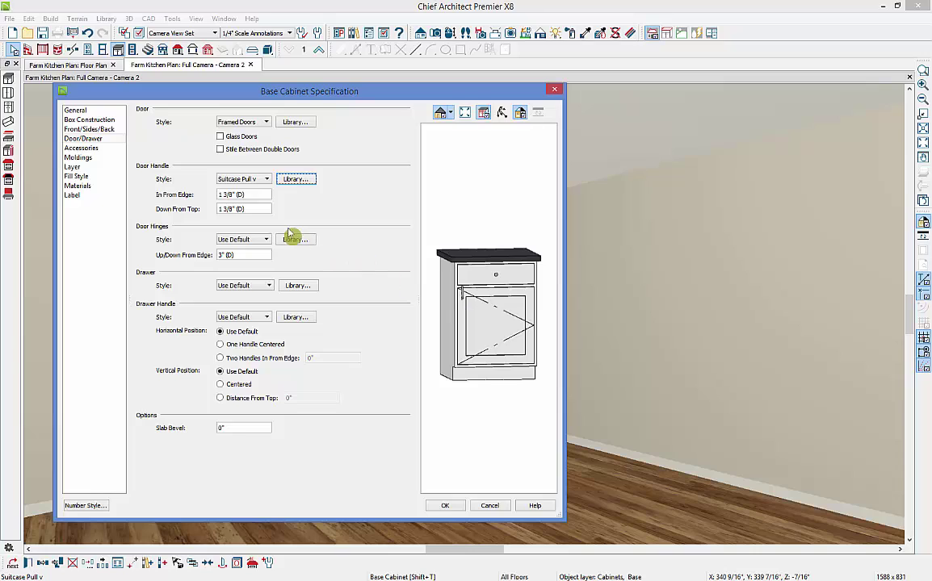
# Position the door handle 3" down from the top of the door
pyautogui.moveTo(251, 209); pyautogui.dragTo(218, 212)
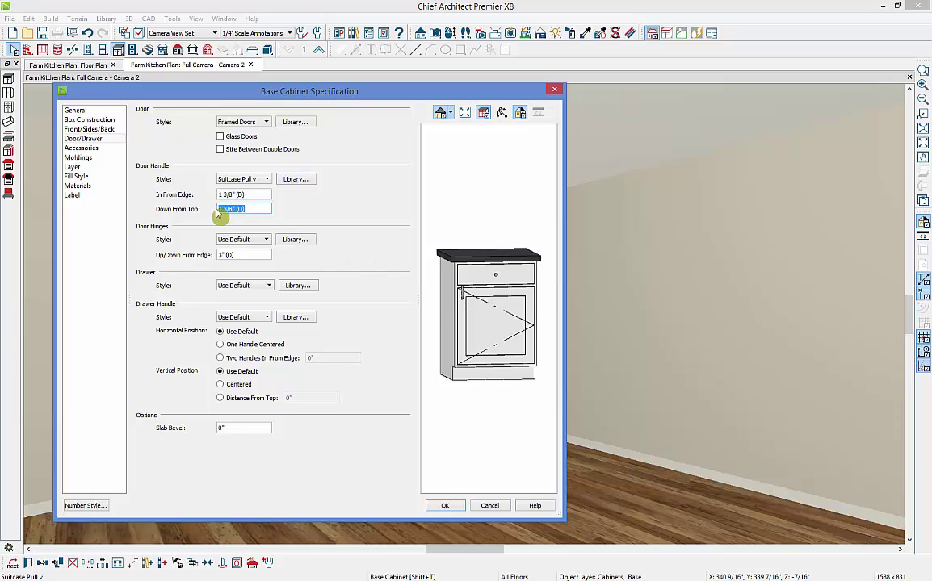
pyautogui.write('3"')
pyautogui.press('Tab')
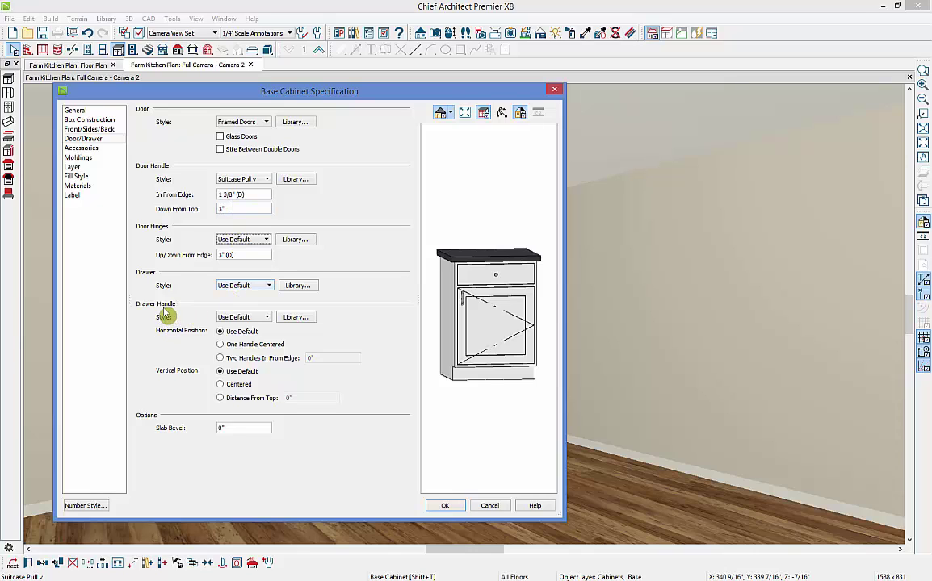
# Assign the Suitcase Pull h from the core catalog's Bow Pulls as the cabinet's drawer handle
pyautogui.click(311, 321)
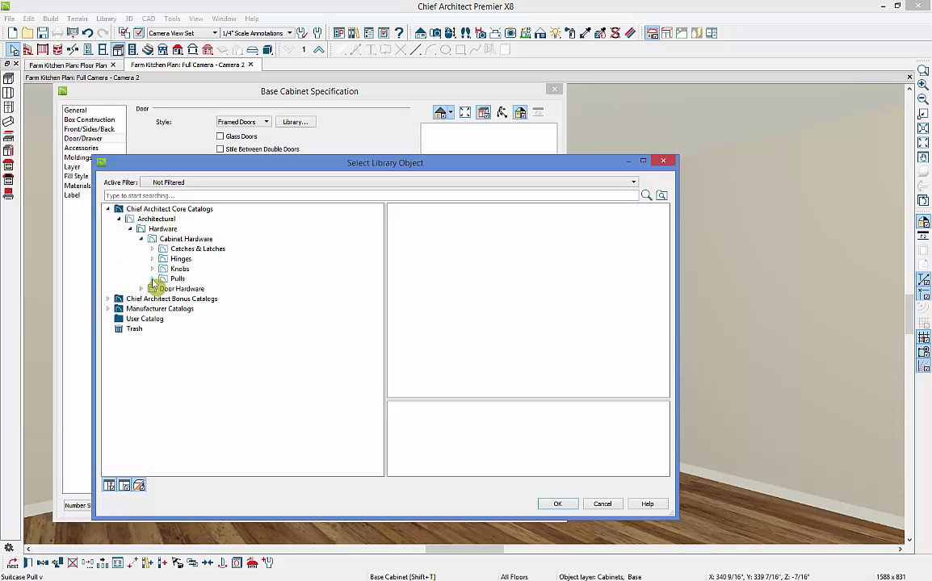
pyautogui.click(176, 309)
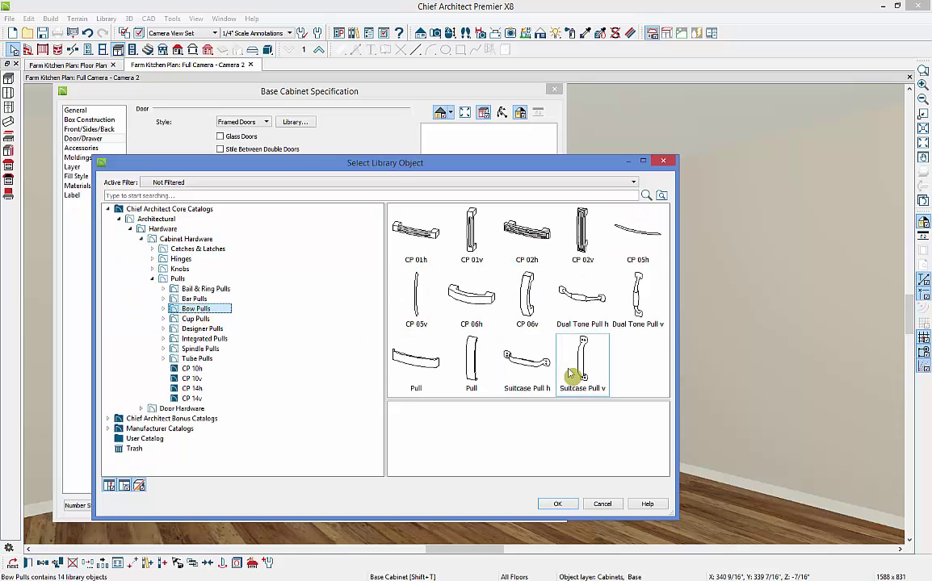
pyautogui.click(546, 375)
pyautogui.click(557, 504)
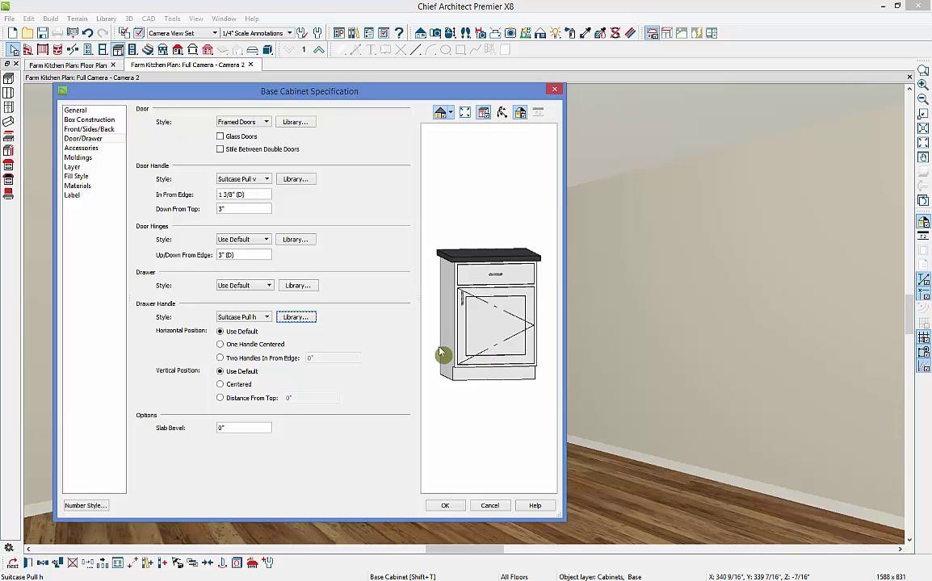
# Review the materials assigned to the base cabinet's components and apply the specification changes
pyautogui.click(92, 188)
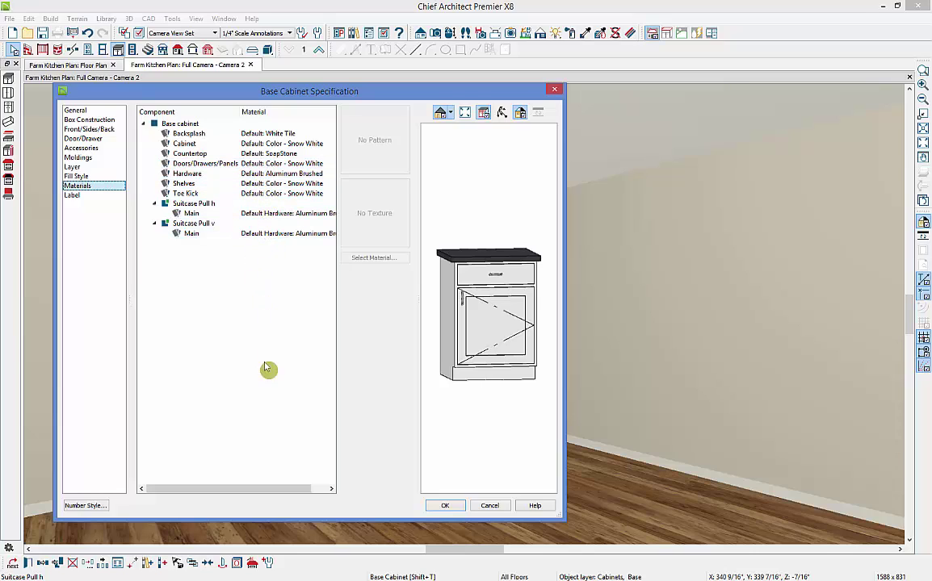
pyautogui.click(443, 504)
pyautogui.click(446, 506)
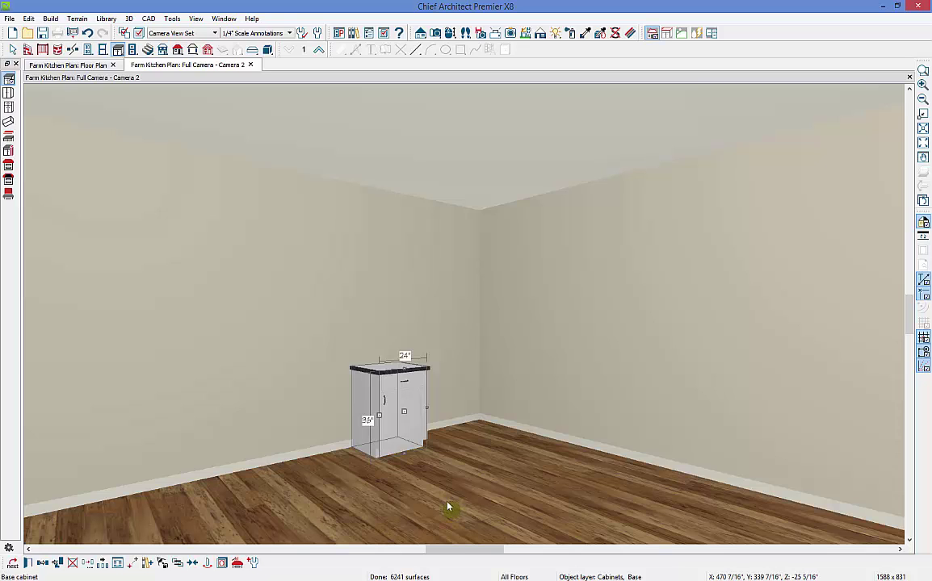
pyautogui.click(448, 506)
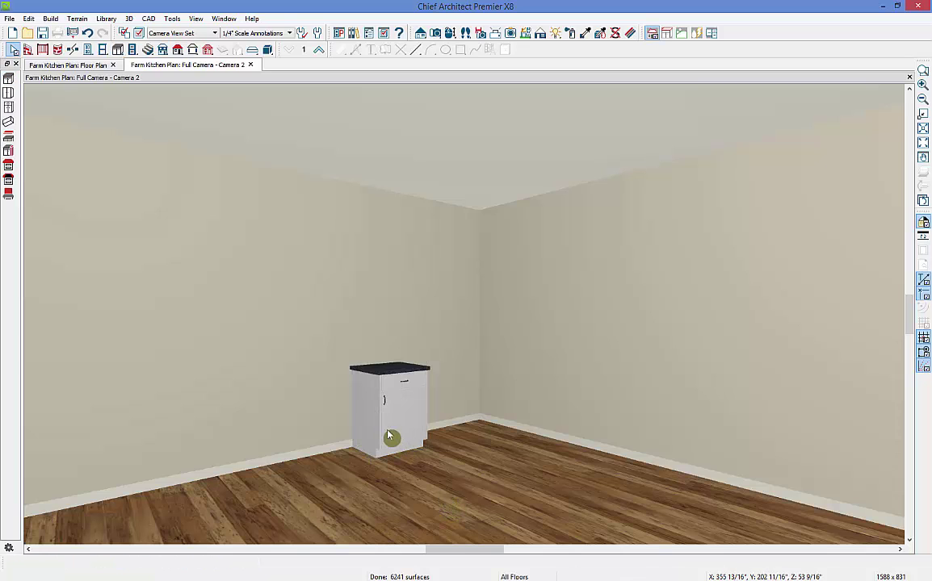
# Pick the Alder (blonde) wood material from the Chief Architect core catalogs for painting
pyautogui.click(356, 33)
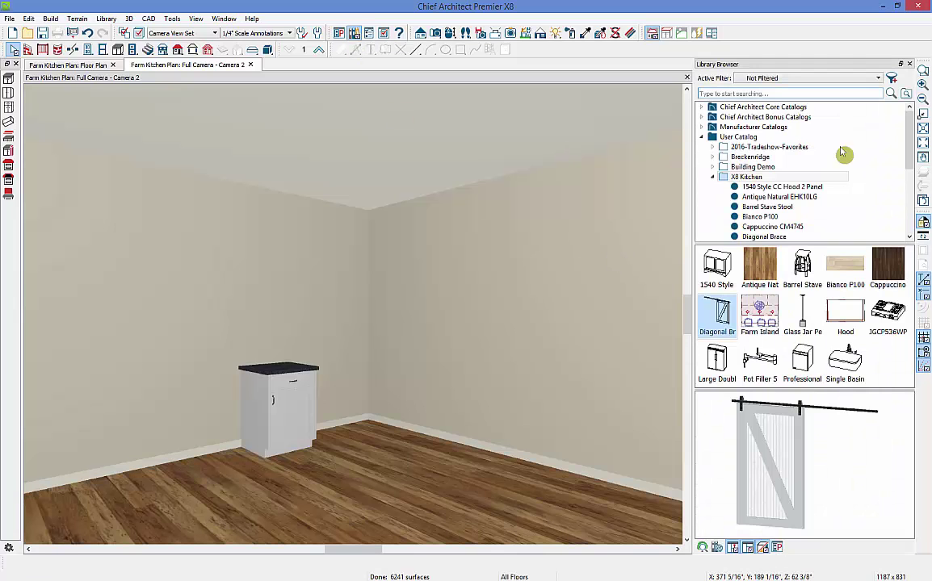
pyautogui.click(703, 107)
pyautogui.click(712, 176)
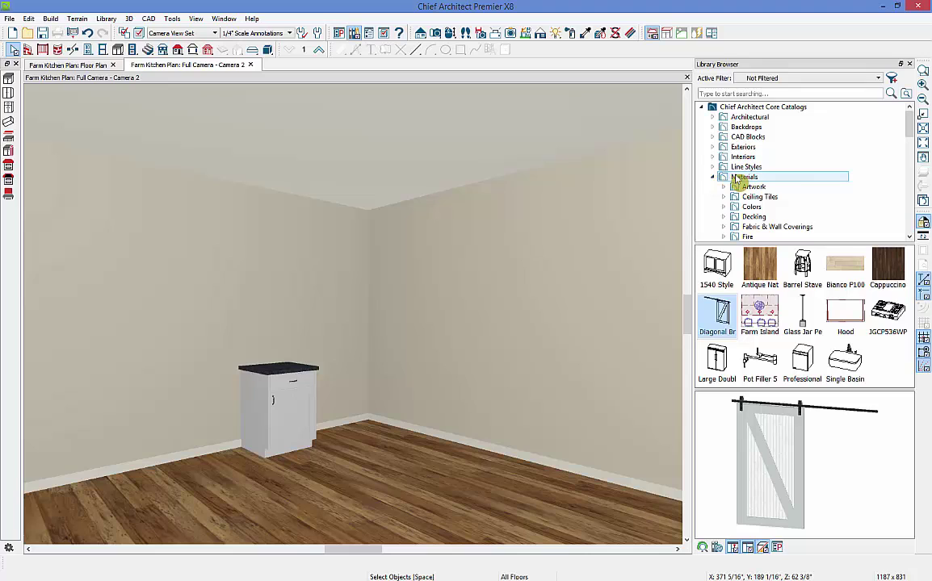
pyautogui.scroll(-5, 741, 182)
pyautogui.scroll(-2, 731, 189)
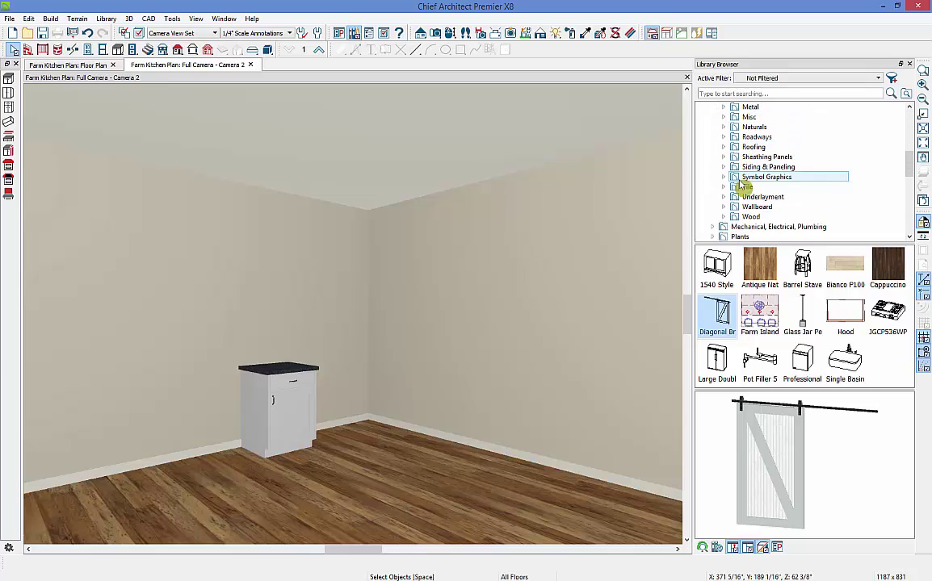
pyautogui.click(723, 215)
pyautogui.scroll(-1, 725, 220)
pyautogui.click(749, 208)
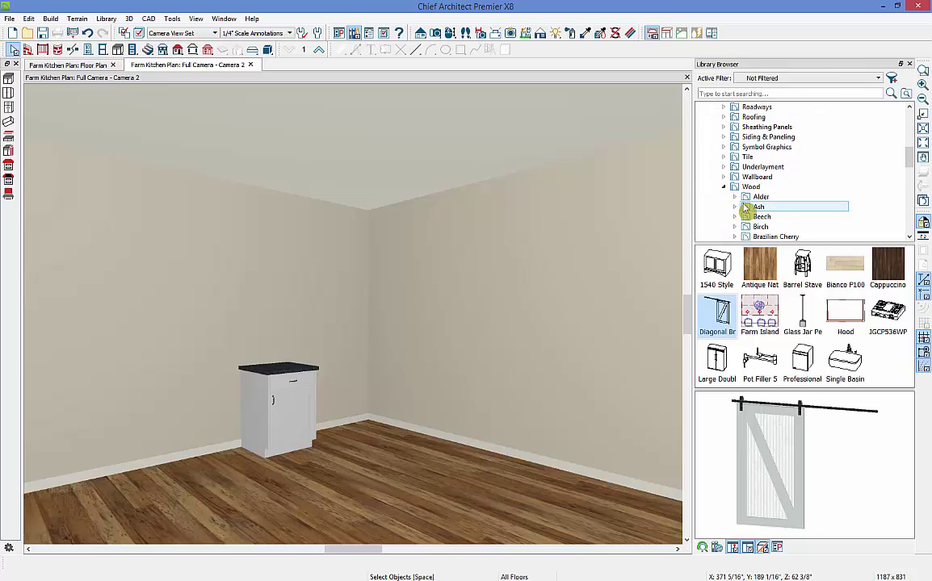
pyautogui.click(748, 198)
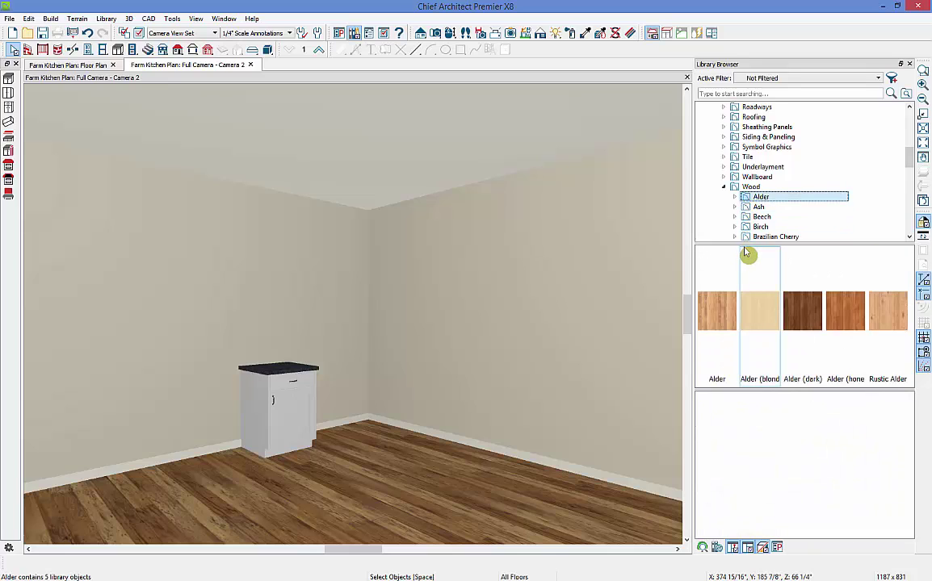
pyautogui.click(756, 318)
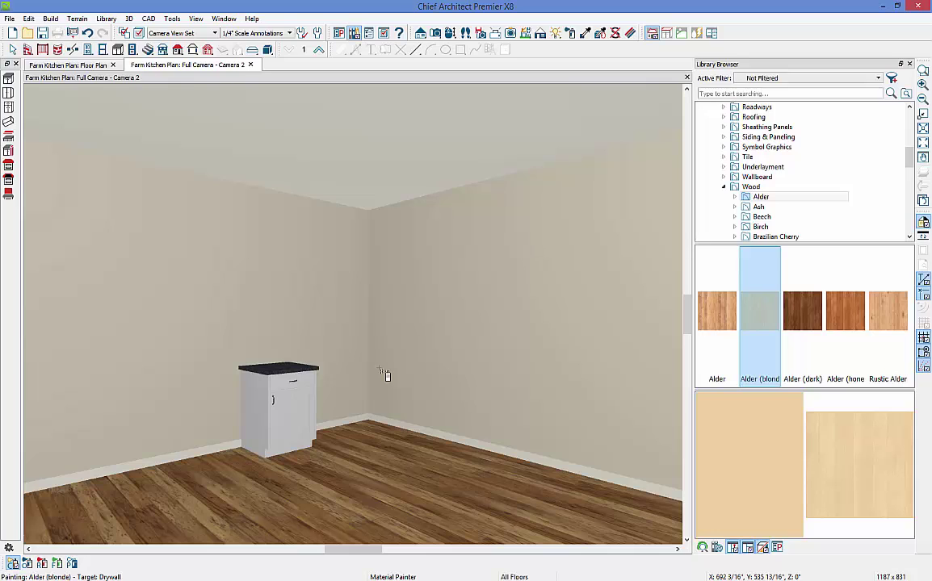
# Paint the cabinet's door and drawer fronts with Alder (blonde), and use object mode to cover its remaining white surfaces
pyautogui.click(299, 421)
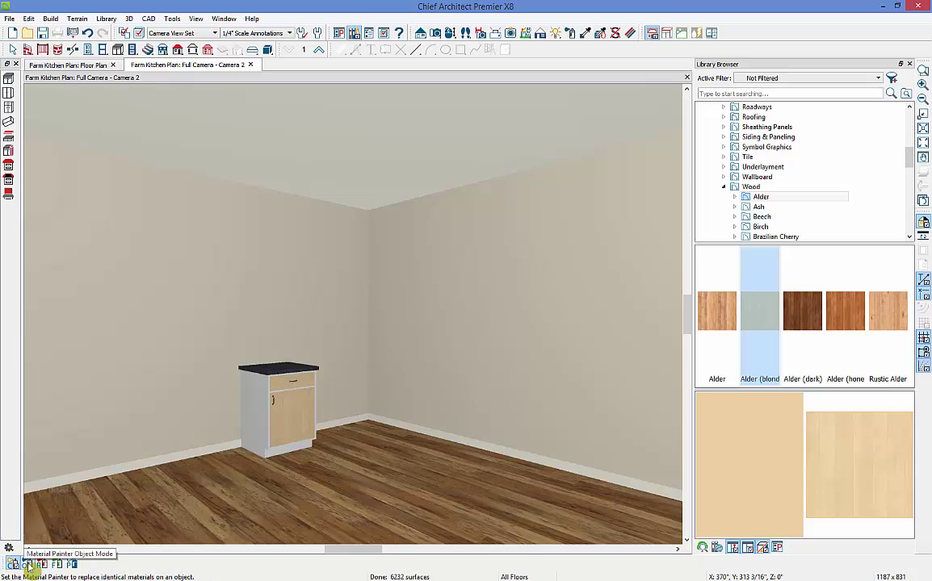
pyautogui.click(268, 429)
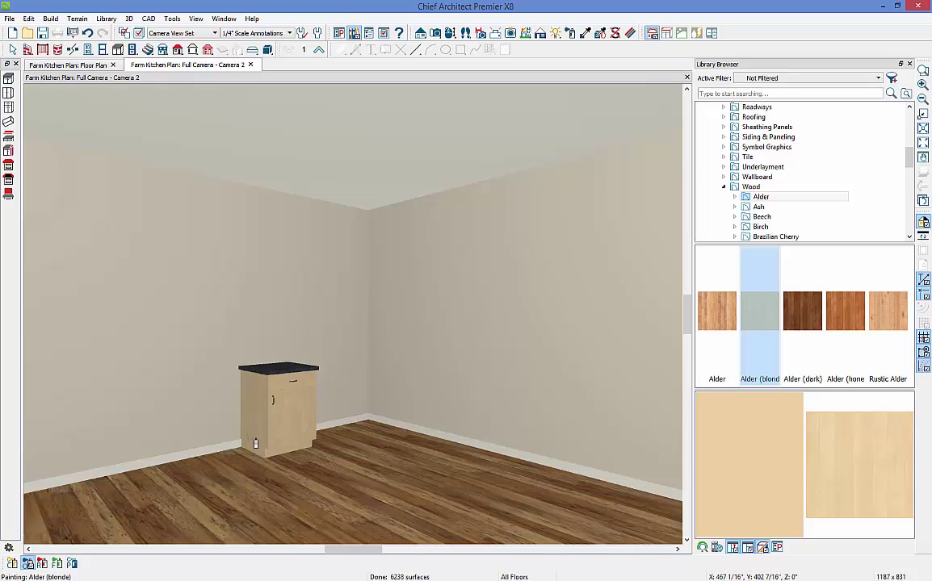
pyautogui.click(72, 563)
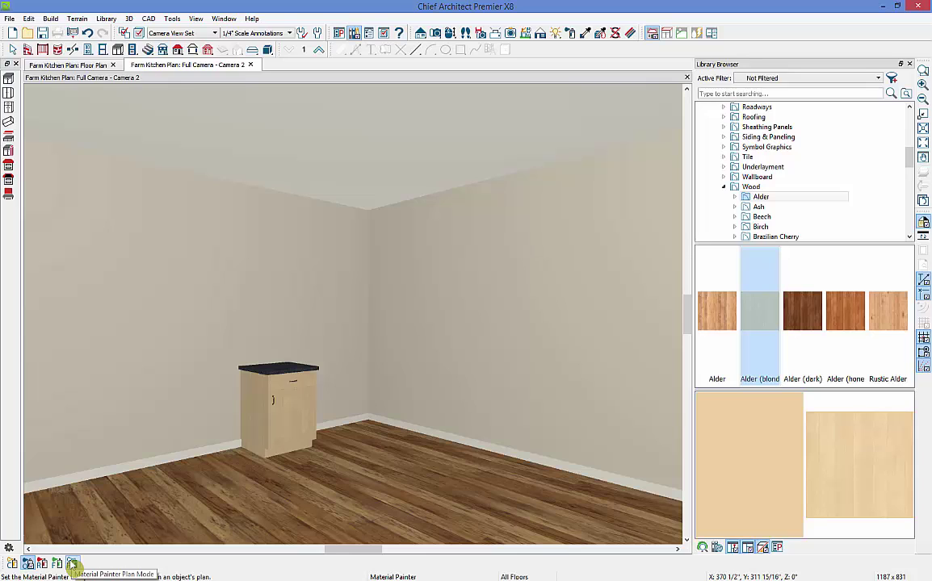
# Set the customized base cabinet as the default for base cabinets and close the library browser
pyautogui.click(300, 413)
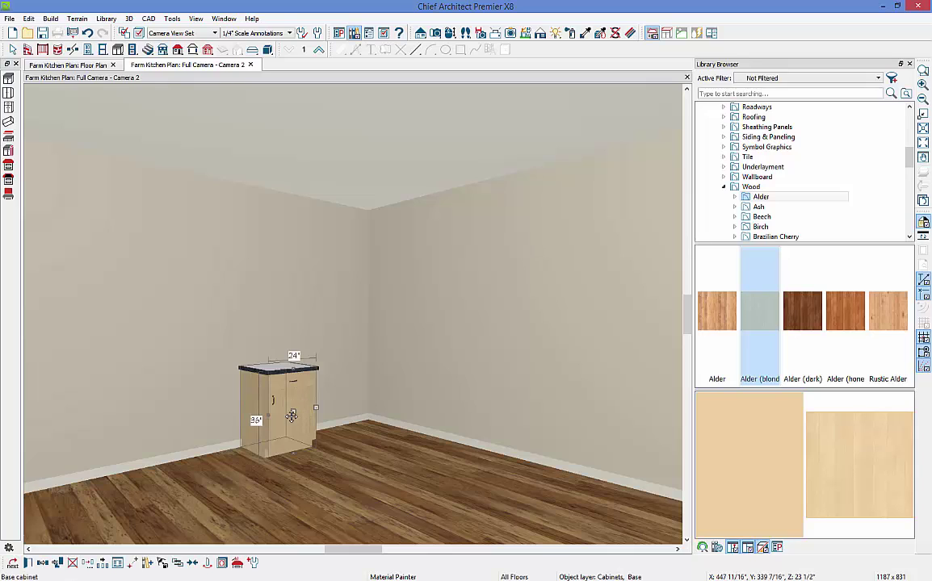
pyautogui.click(252, 564)
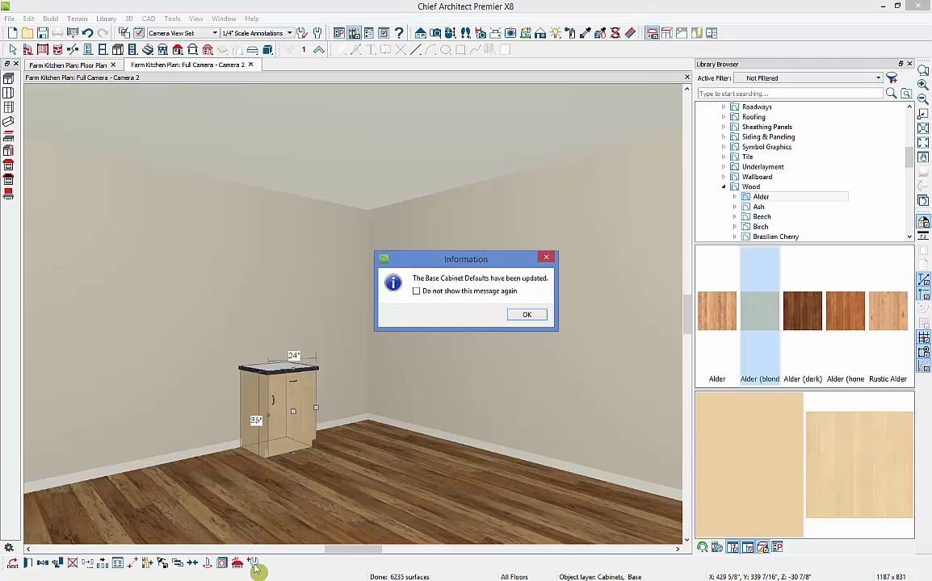
pyautogui.click(525, 316)
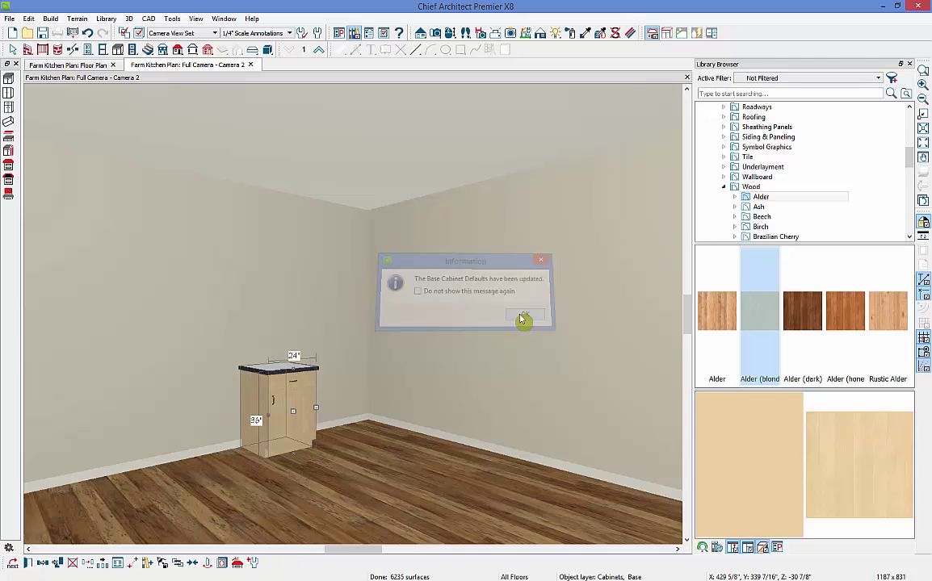
pyautogui.click(908, 65)
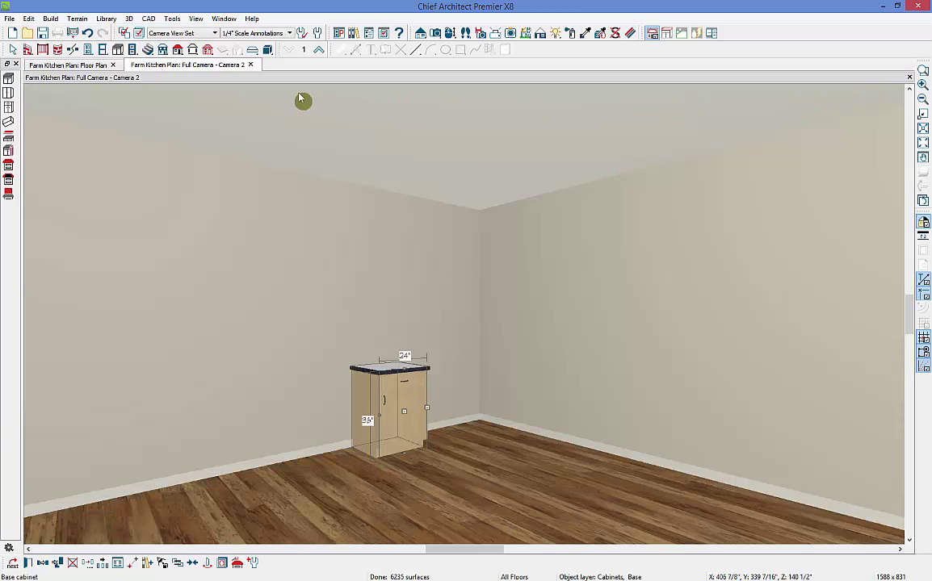
# Place a second base cabinet along the wall beside the first and a corner base cabinet in the room corner
pyautogui.click(118, 50)
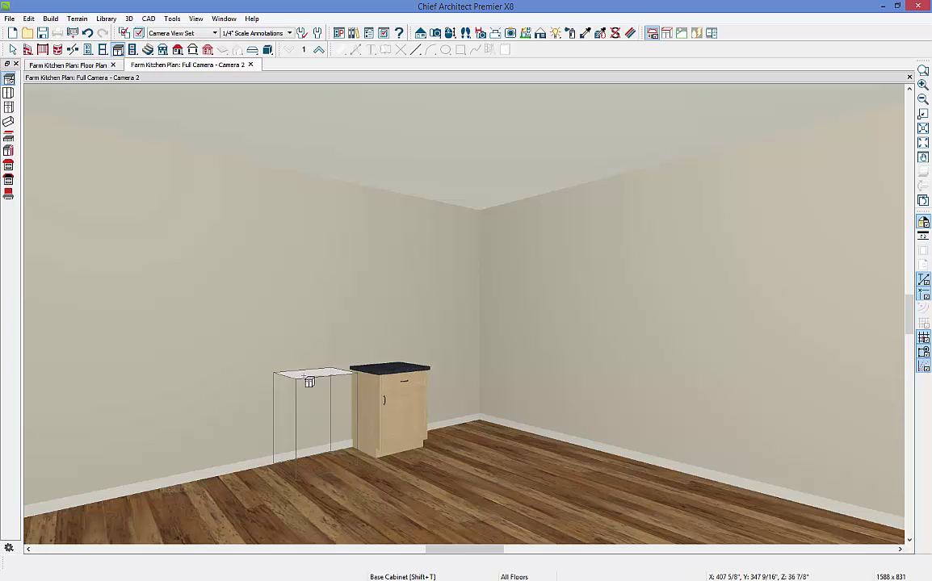
pyautogui.click(308, 382)
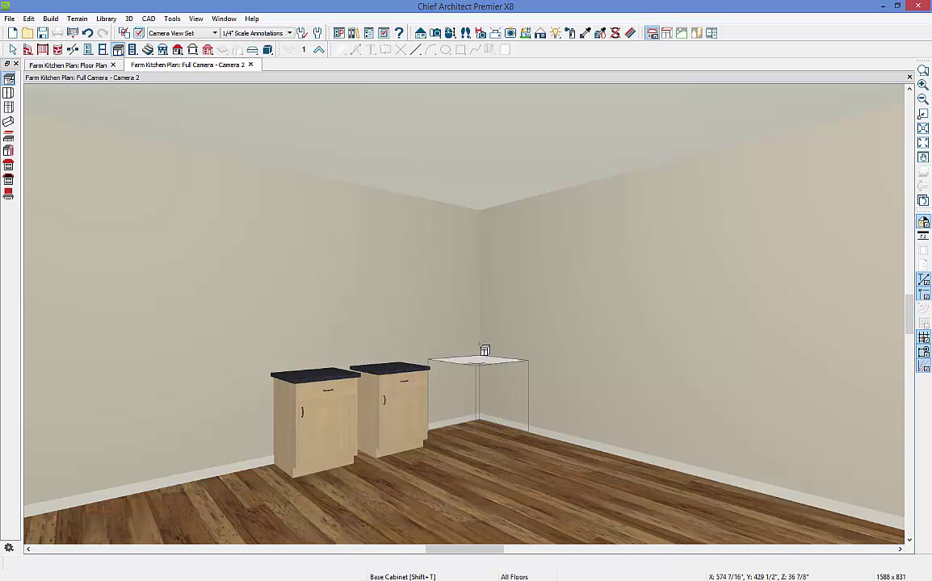
pyautogui.click(484, 350)
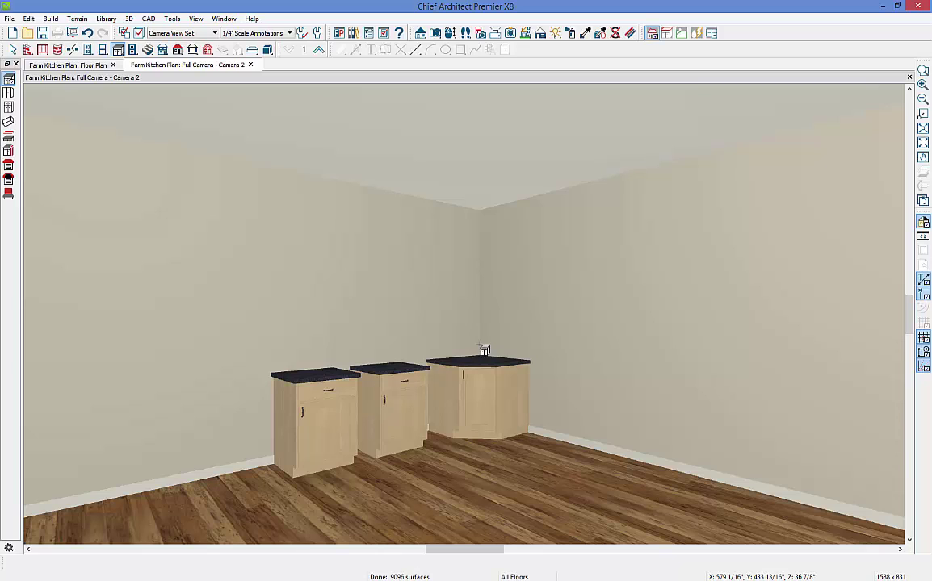
# Set the corner cabinet's left and right side widths to 45"
pyautogui.click(481, 413)
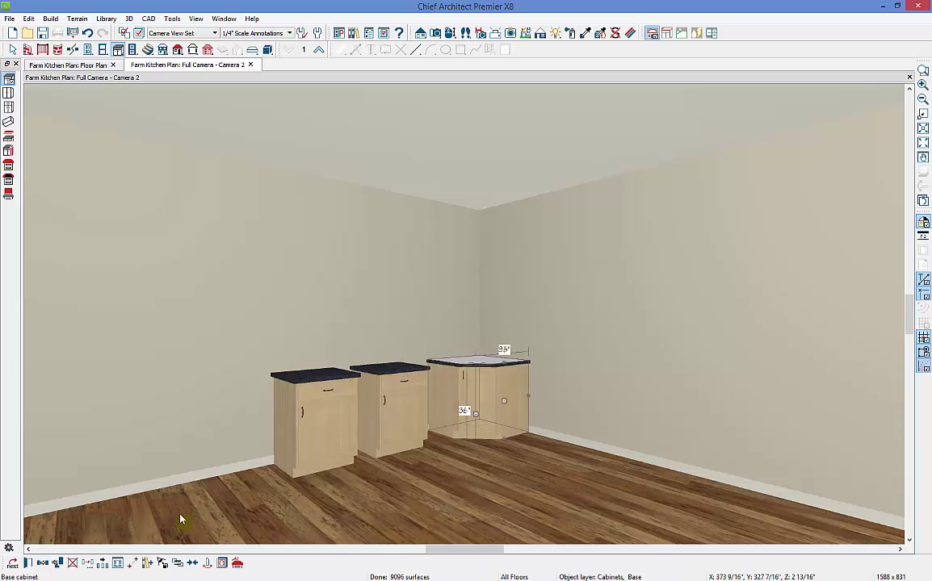
pyautogui.click(28, 563)
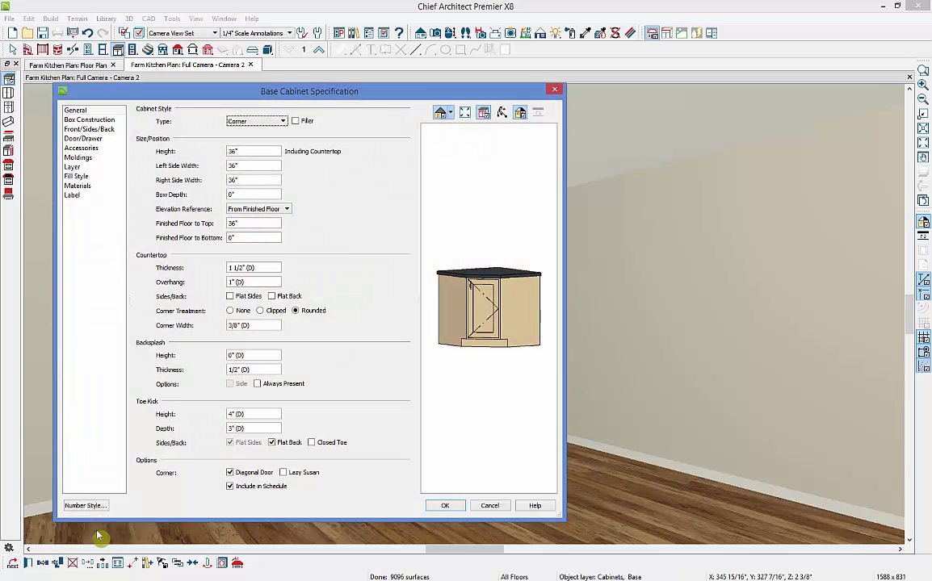
pyautogui.doubleClick(245, 166)
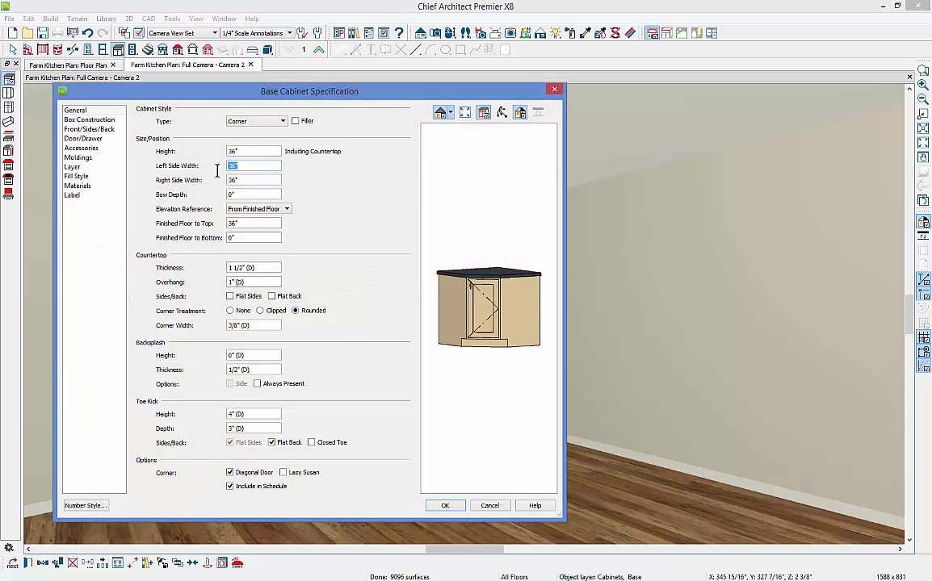
pyautogui.write('45')
pyautogui.press('Tab')
pyautogui.write('45')
pyautogui.press('Tab')
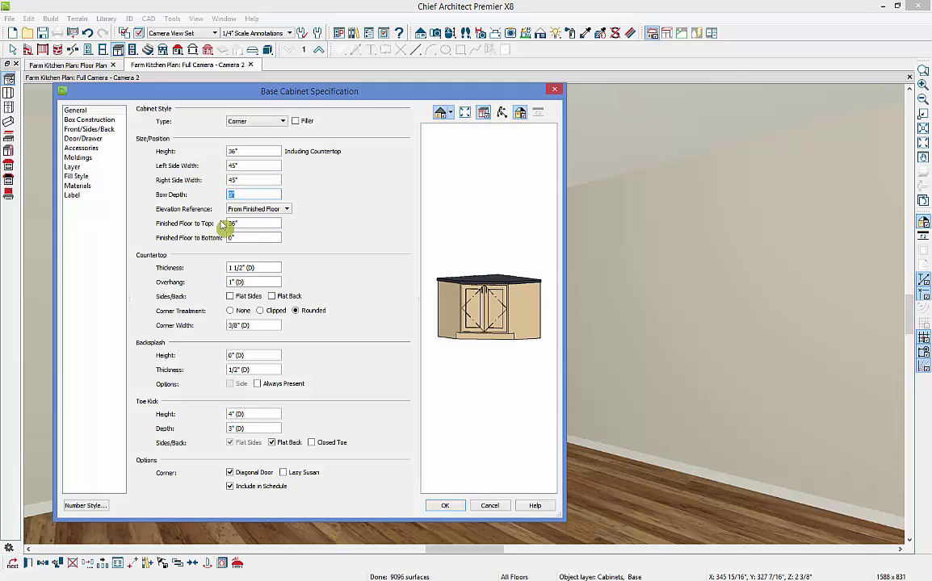
pyautogui.click(239, 473)
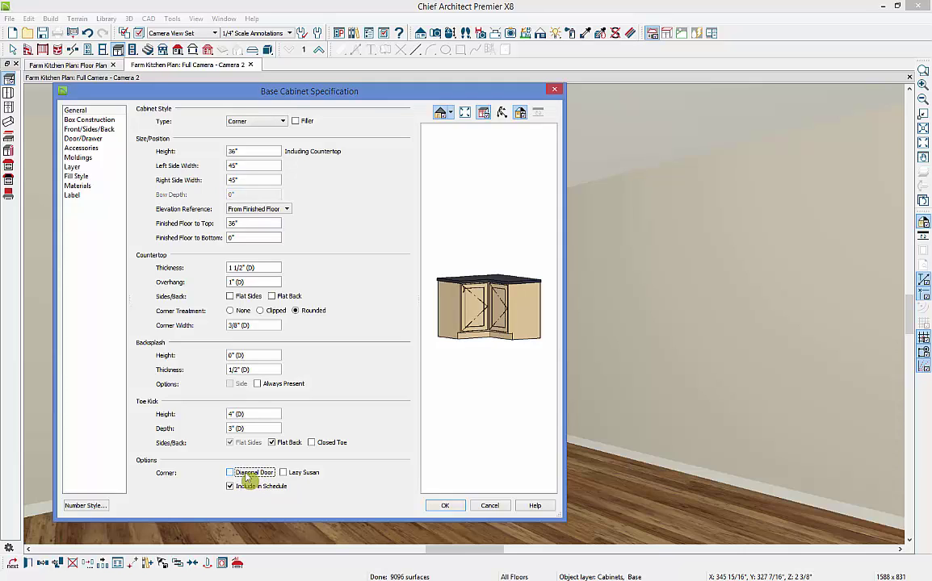
pyautogui.click(235, 474)
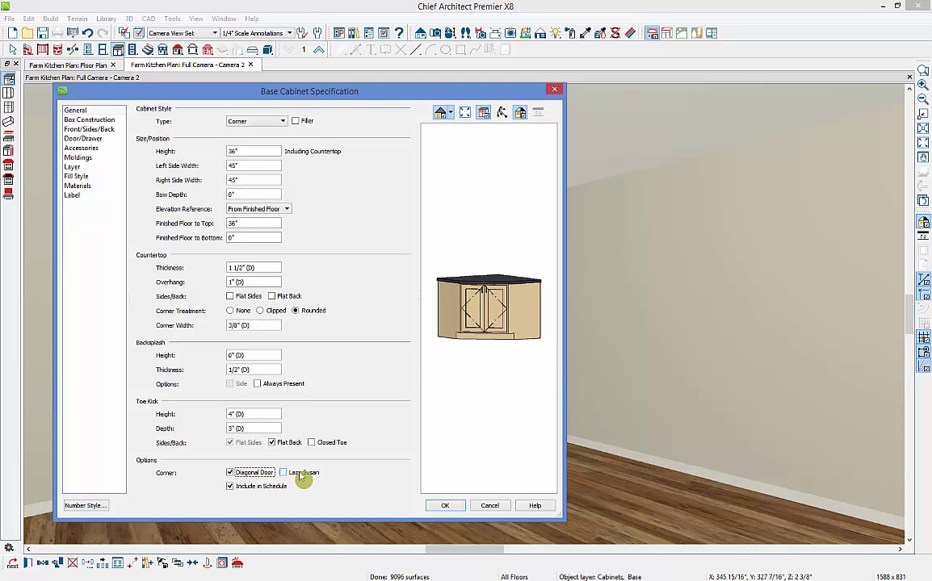
# Add a 6" high false drawer above the doors on the corner cabinet's front face
pyautogui.click(490, 317)
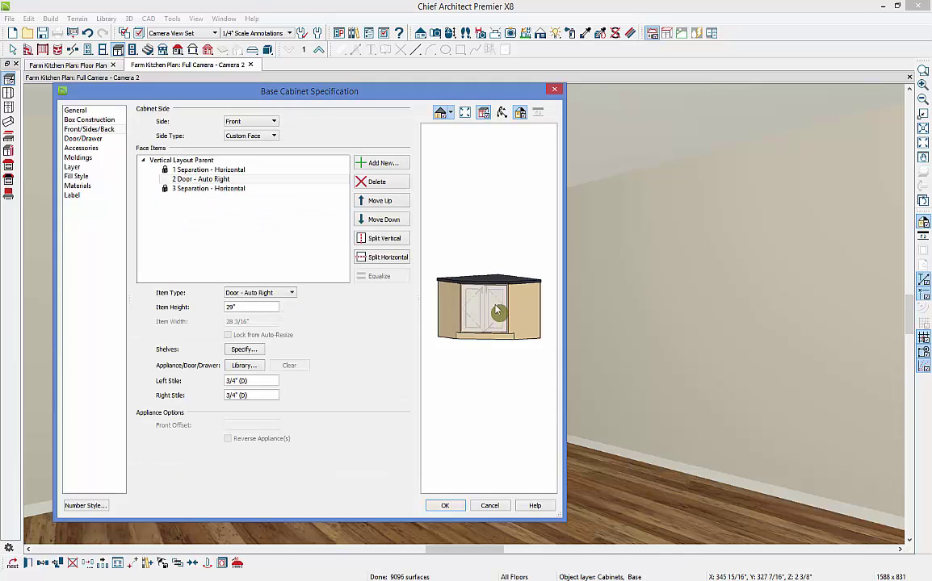
pyautogui.click(333, 171)
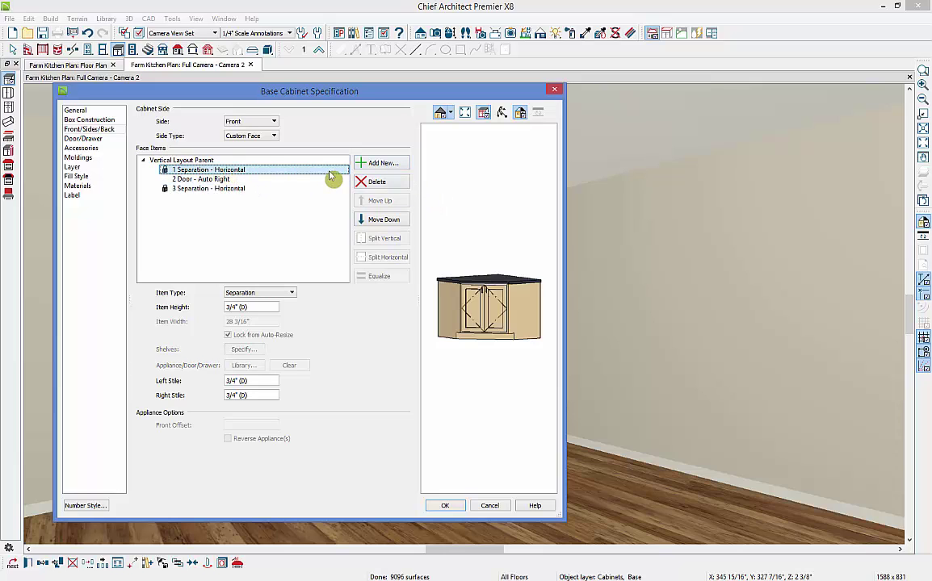
pyautogui.click(382, 163)
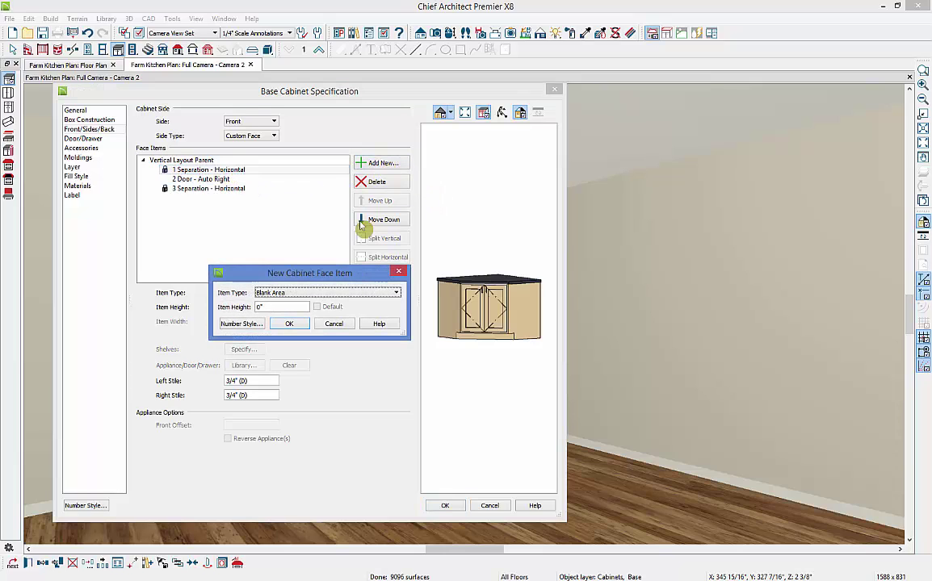
pyautogui.click(353, 294)
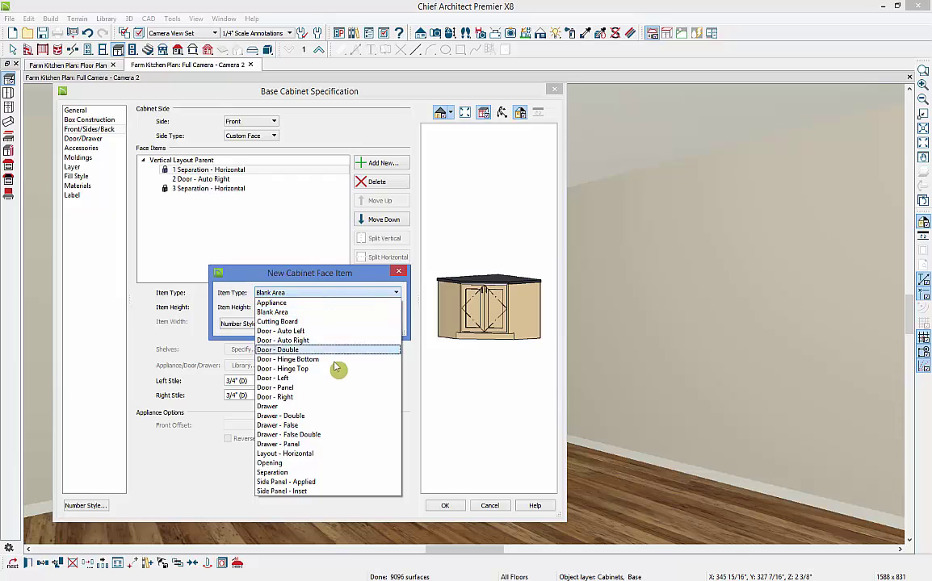
pyautogui.click(322, 425)
pyautogui.doubleClick(260, 306)
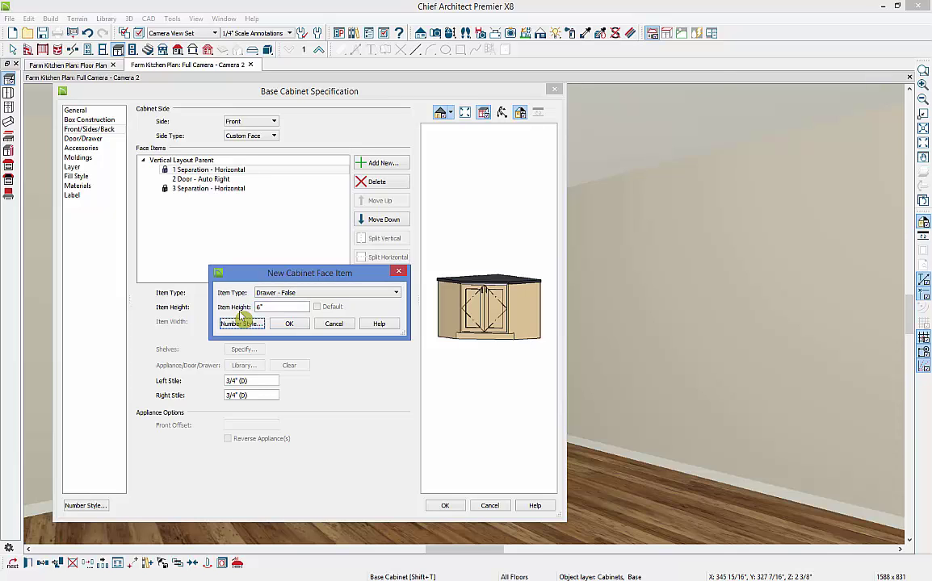
pyautogui.write('6')
pyautogui.press('Tab')
pyautogui.click(288, 324)
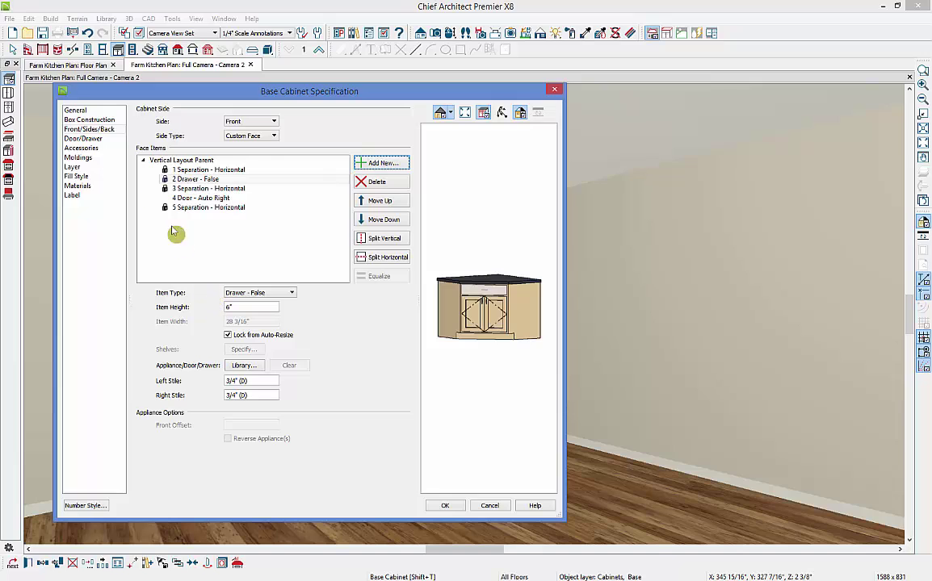
# Remove the drawer handle from the corner cabinet's false drawer and apply the cabinet specification
pyautogui.click(83, 140)
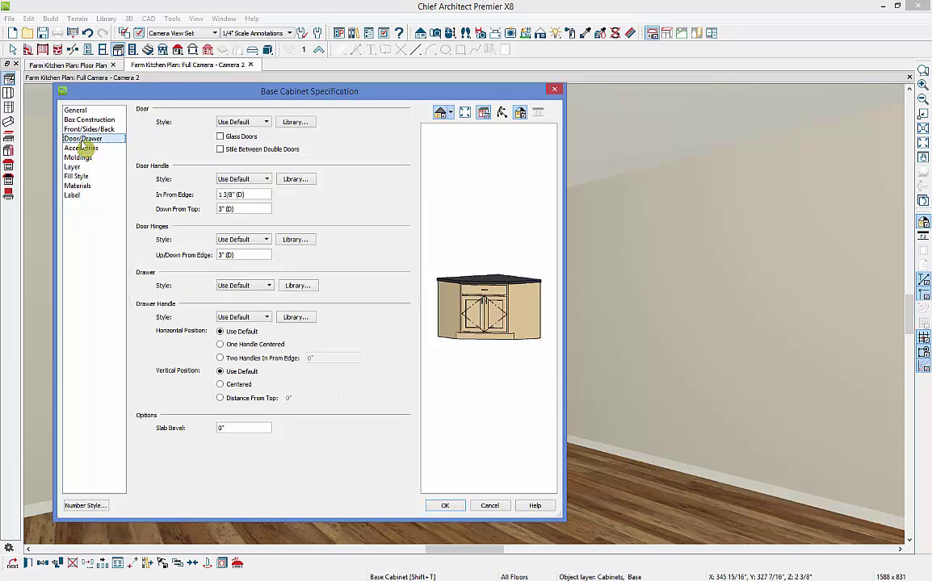
pyautogui.click(266, 318)
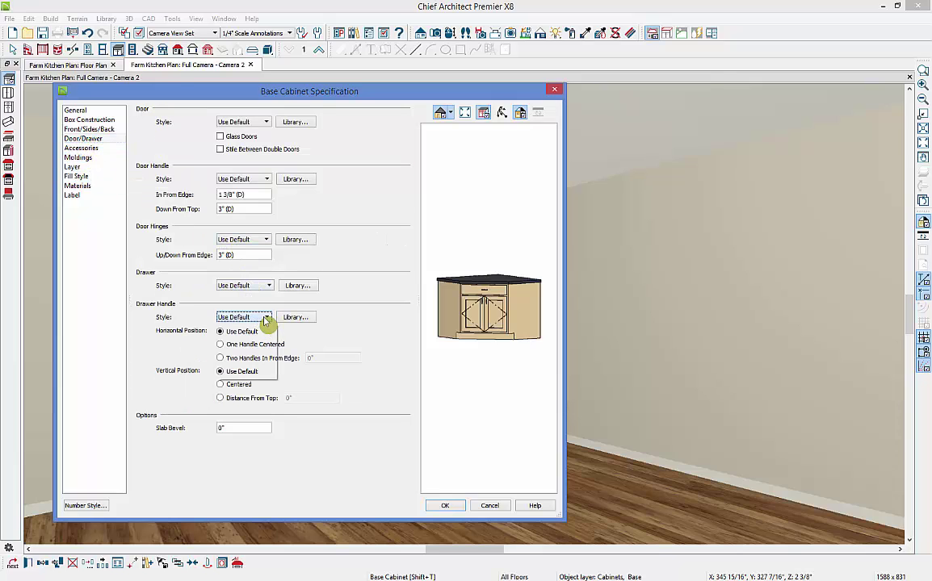
pyautogui.click(250, 341)
pyautogui.click(447, 506)
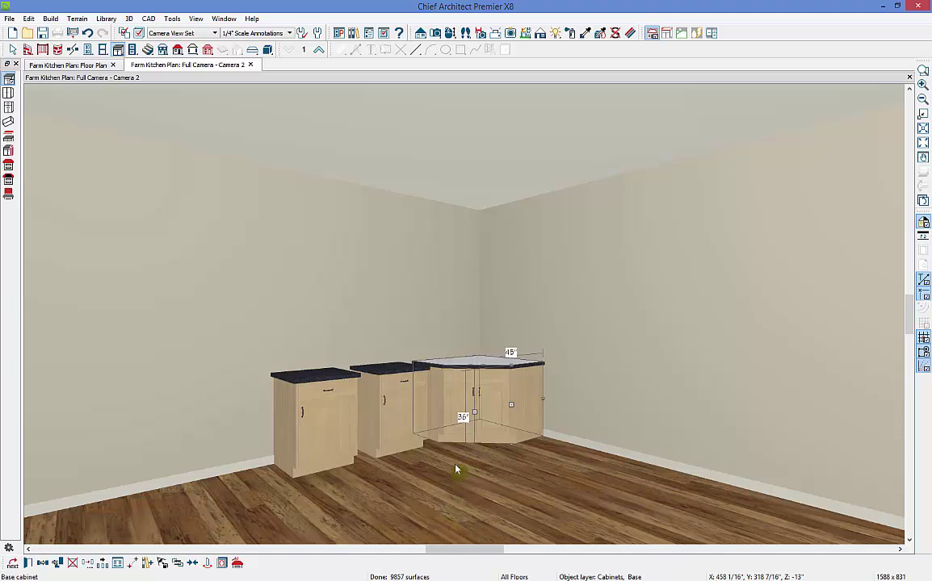
# Move the middle base cabinet against the corner cabinet and narrow it to 18" wide
pyautogui.click(409, 410)
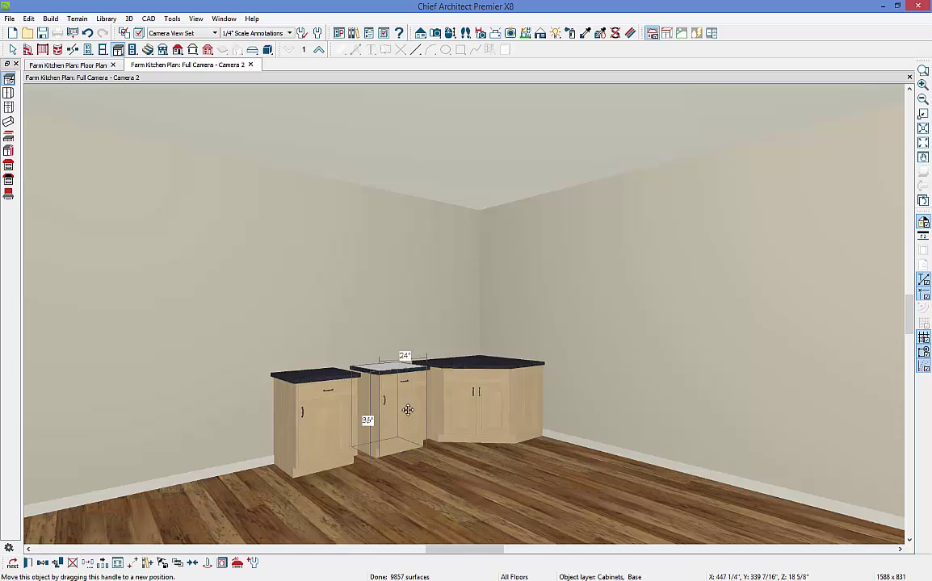
pyautogui.moveTo(412, 405); pyautogui.dragTo(438, 401)
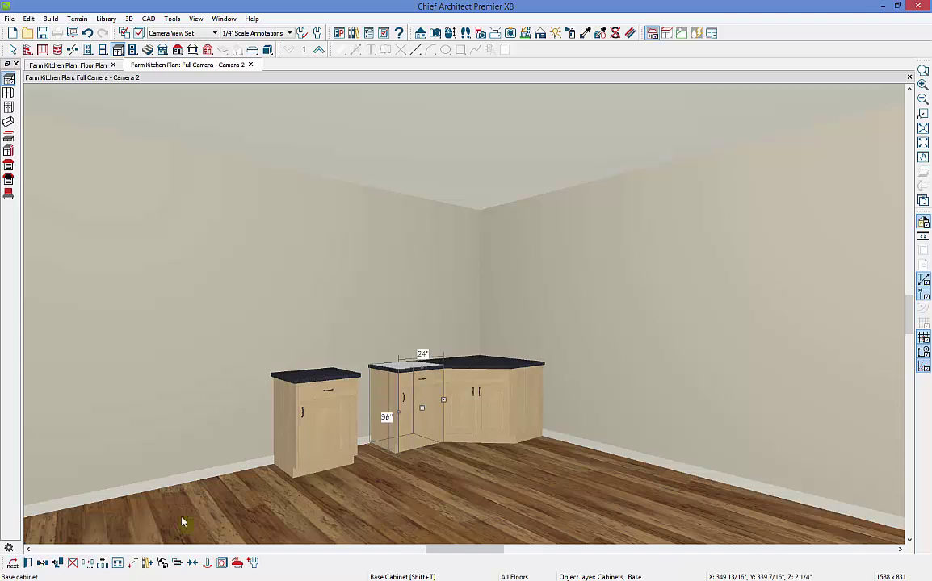
pyautogui.moveTo(397, 411); pyautogui.dragTo(410, 406)
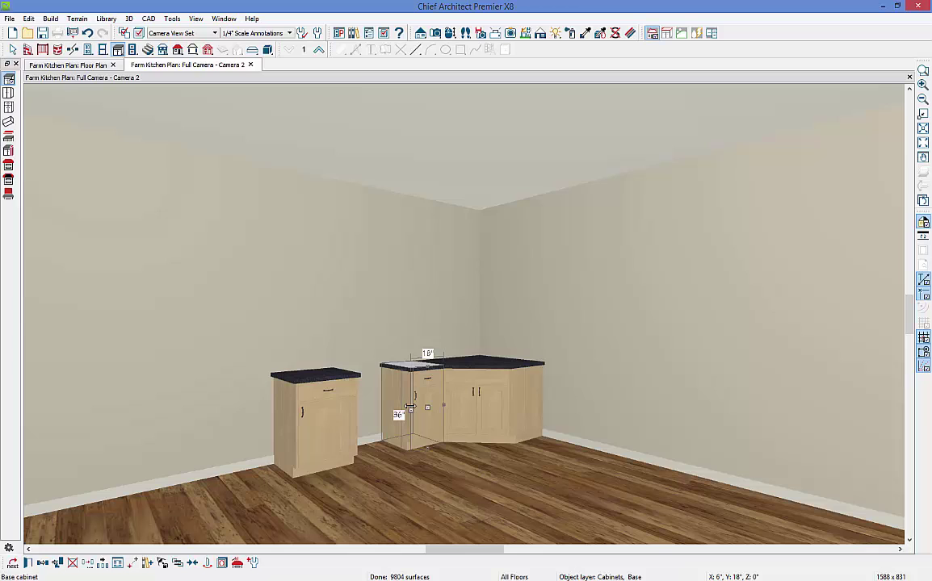
# Change the 18" cabinet's door to a drawer and split it horizontally into two drawers
pyautogui.click(29, 563)
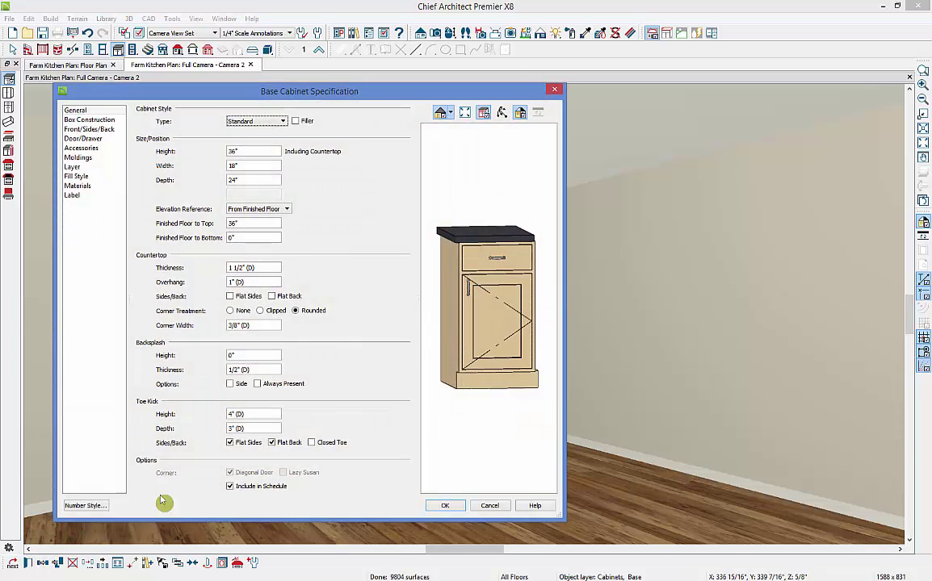
pyautogui.click(498, 315)
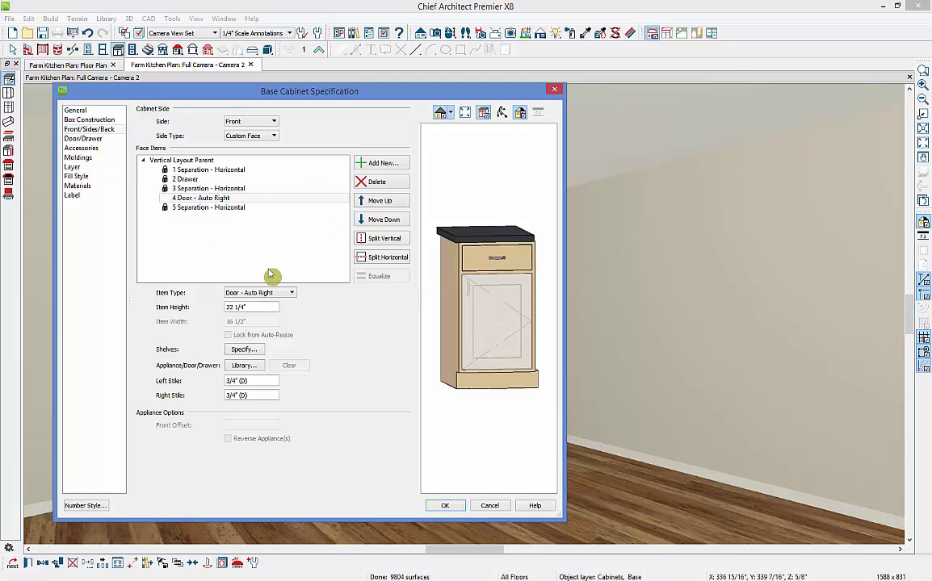
pyautogui.click(291, 293)
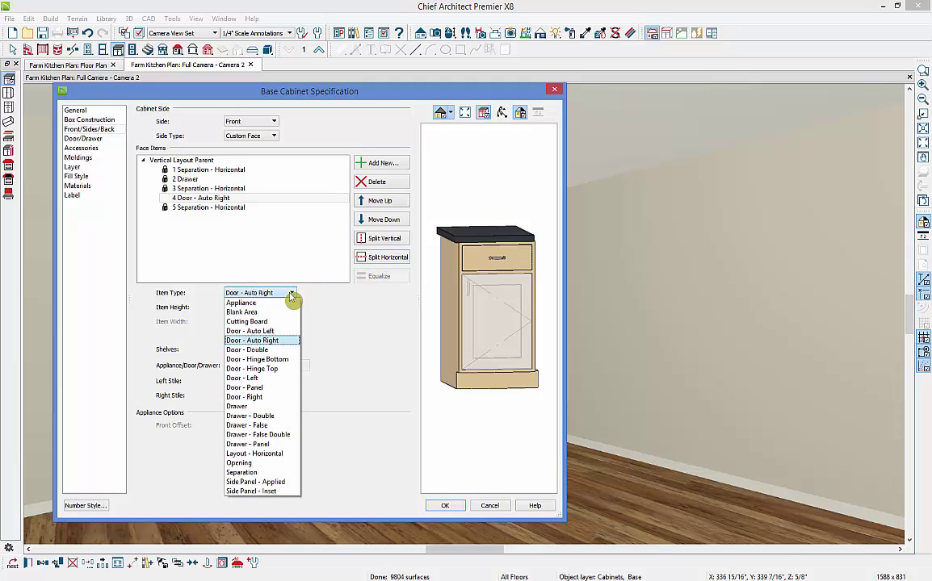
pyautogui.click(263, 406)
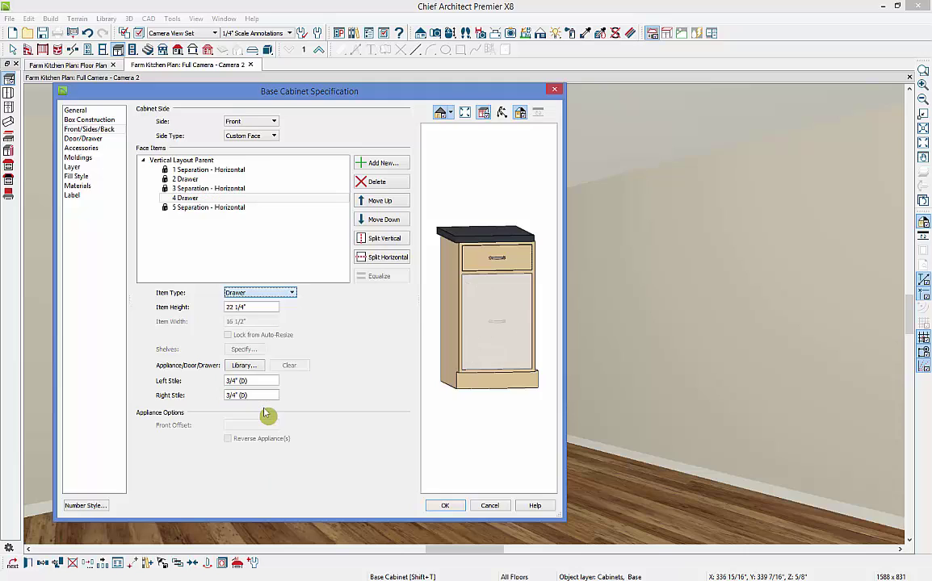
pyautogui.click(385, 258)
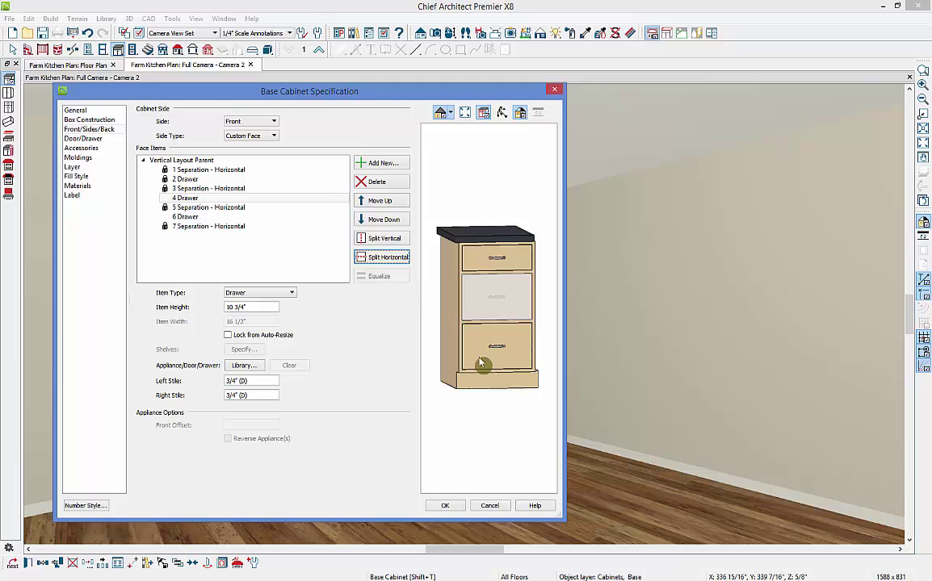
# Unlock the 18" cabinet's top drawer from auto-resize, equalize all its drawer heights and apply the specification
pyautogui.click(166, 180)
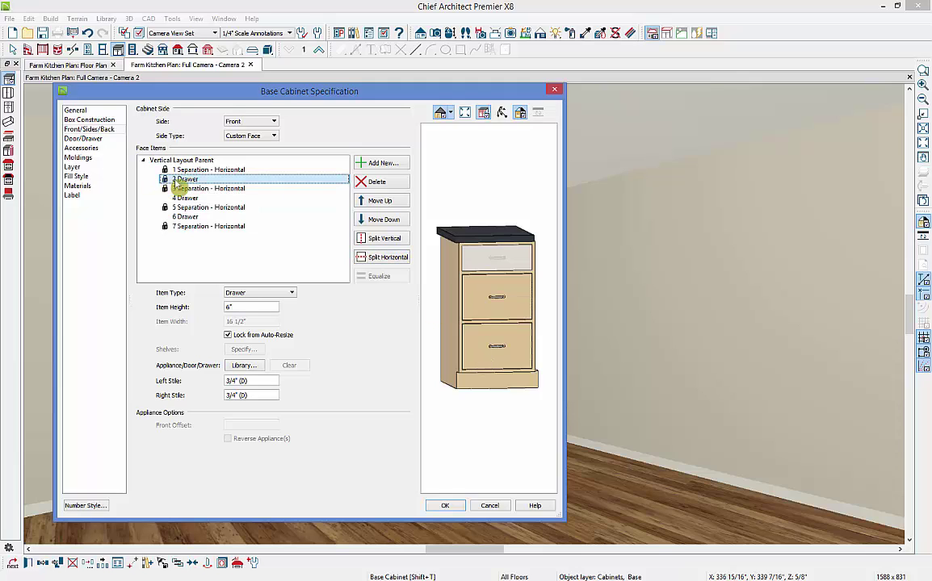
pyautogui.click(232, 335)
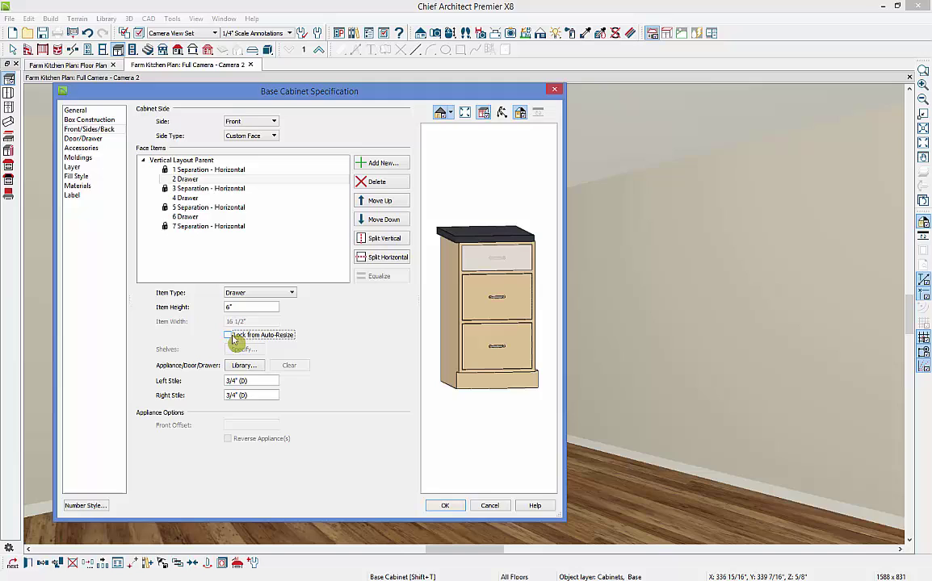
pyautogui.click(176, 162)
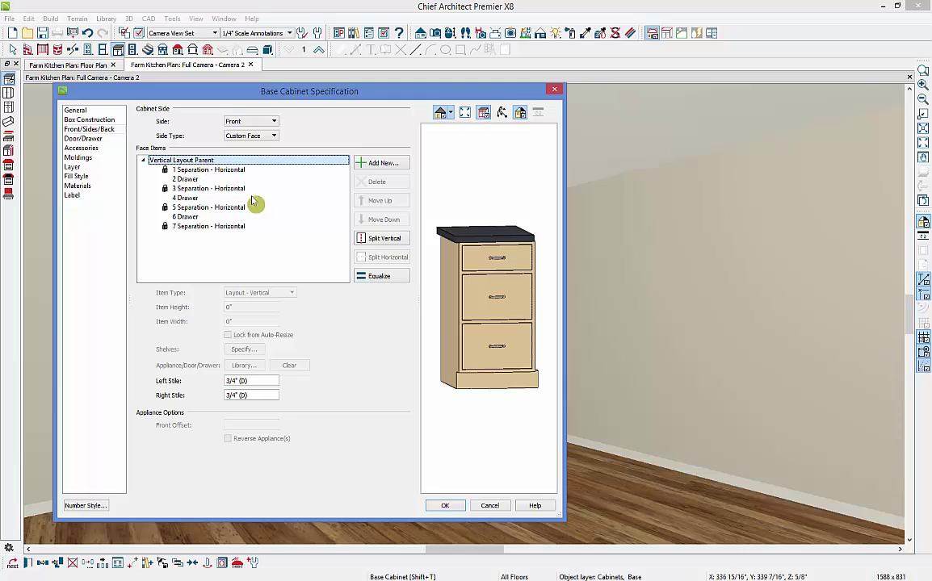
pyautogui.click(376, 278)
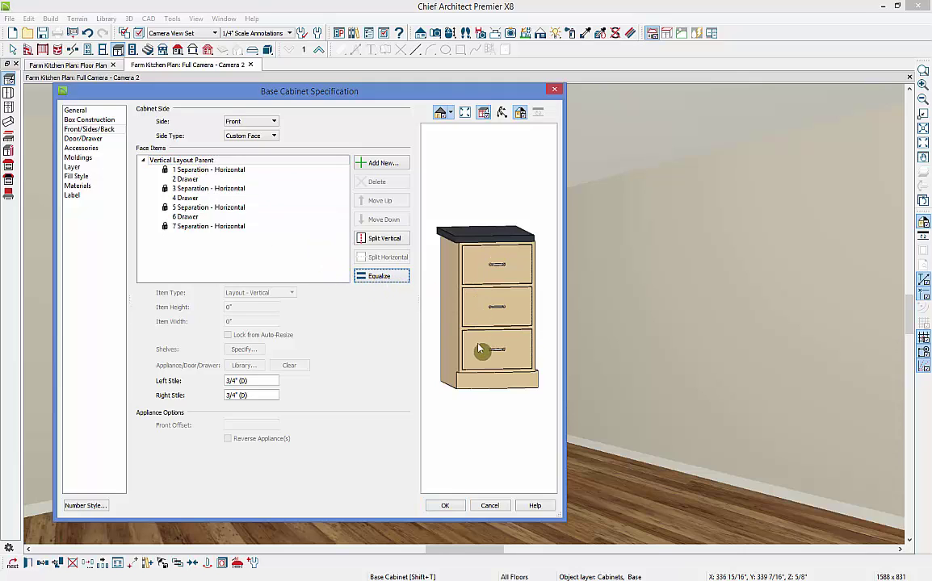
pyautogui.click(445, 506)
# Move the remaining 24" base cabinet along the wall against the drawer cabinet, and dismiss the reference kitchen photo
pyautogui.click(329, 429)
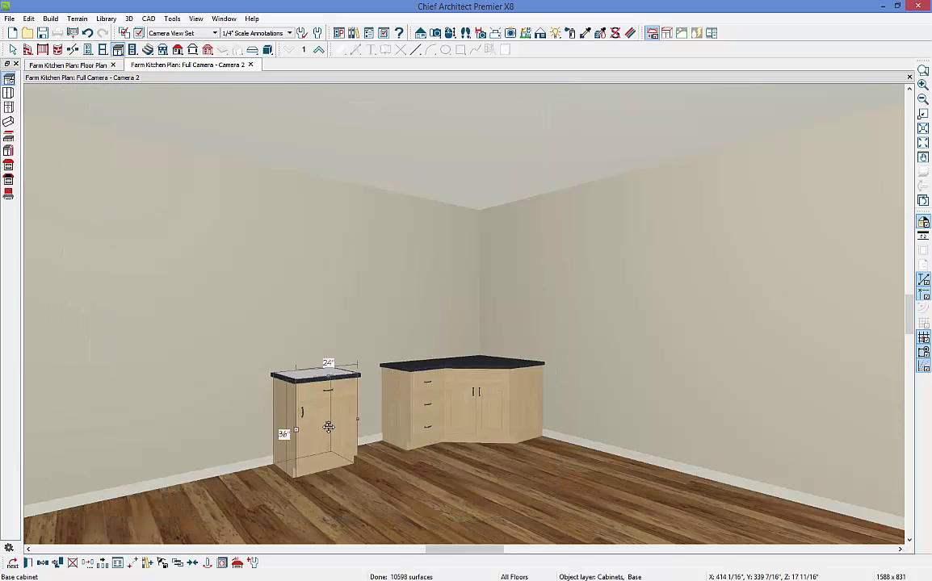
pyautogui.moveTo(328, 427); pyautogui.dragTo(398, 399)
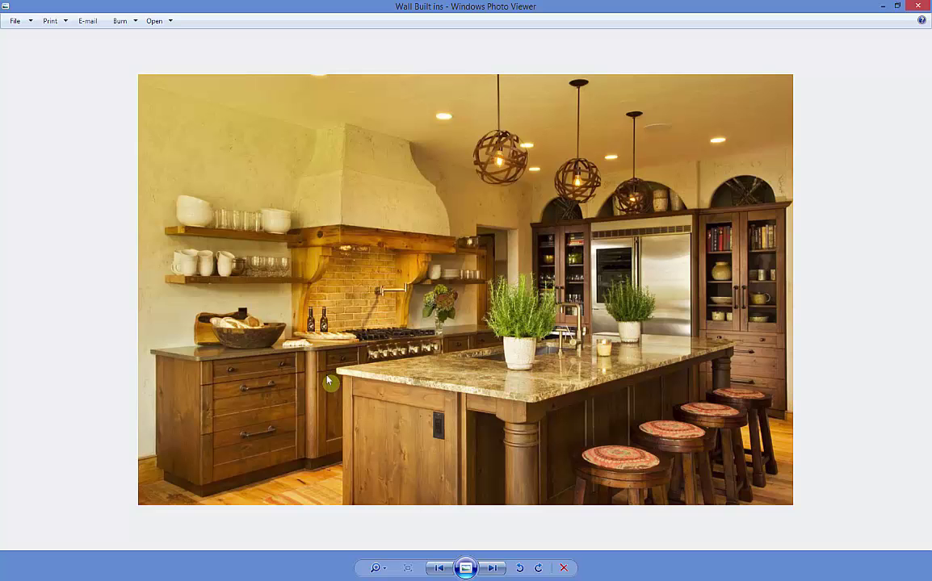
pyautogui.click(883, 6)
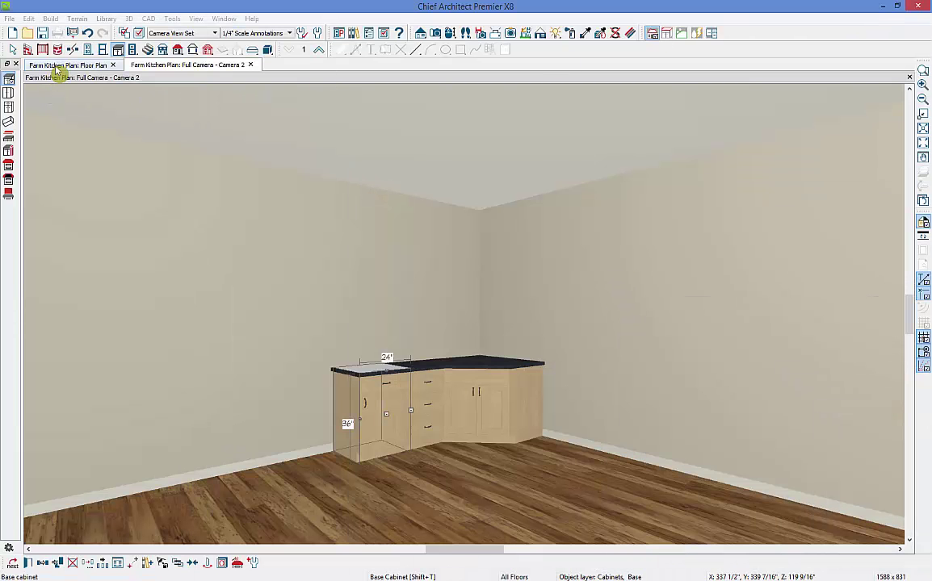
# Show the floor plan beside the camera view and resize the end base cabinet to 30" wide and 27" deep in plan
pyautogui.moveTo(56, 71); pyautogui.dragTo(47, 95)
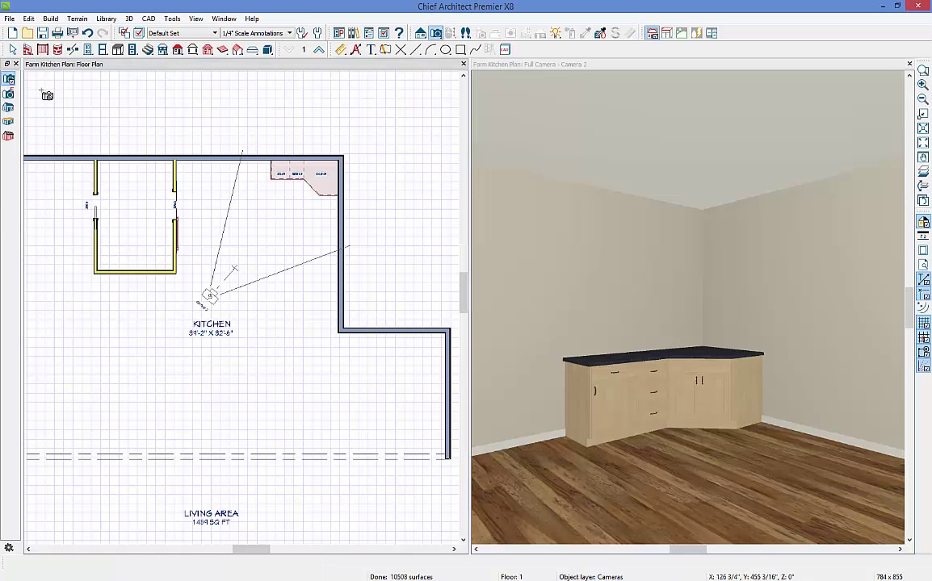
pyautogui.scroll(4, 240, 158)
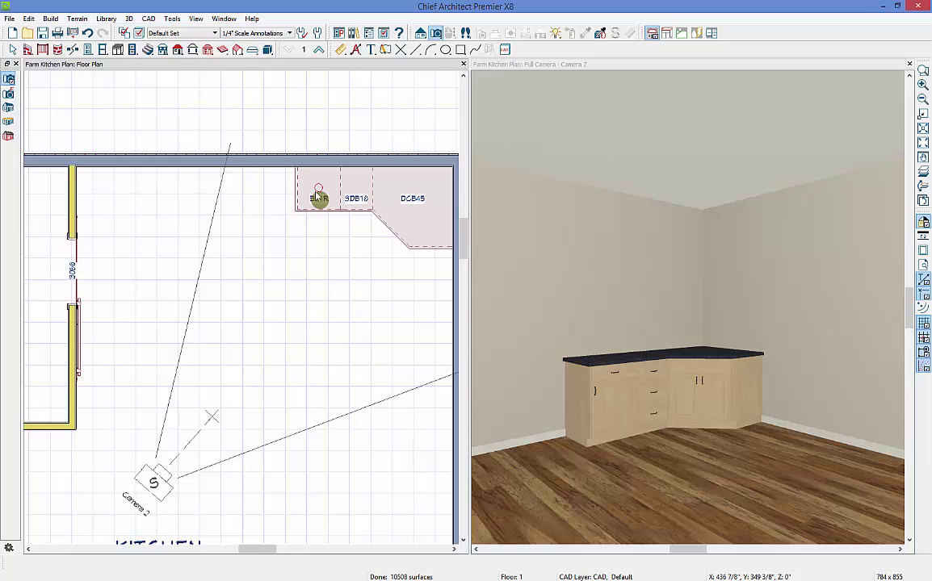
pyautogui.click(319, 199)
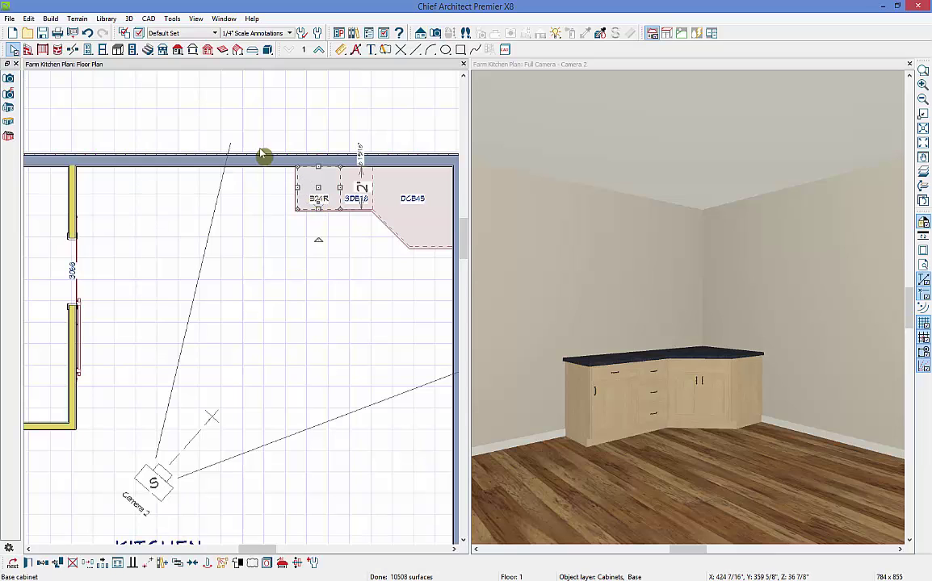
pyautogui.click(14, 50)
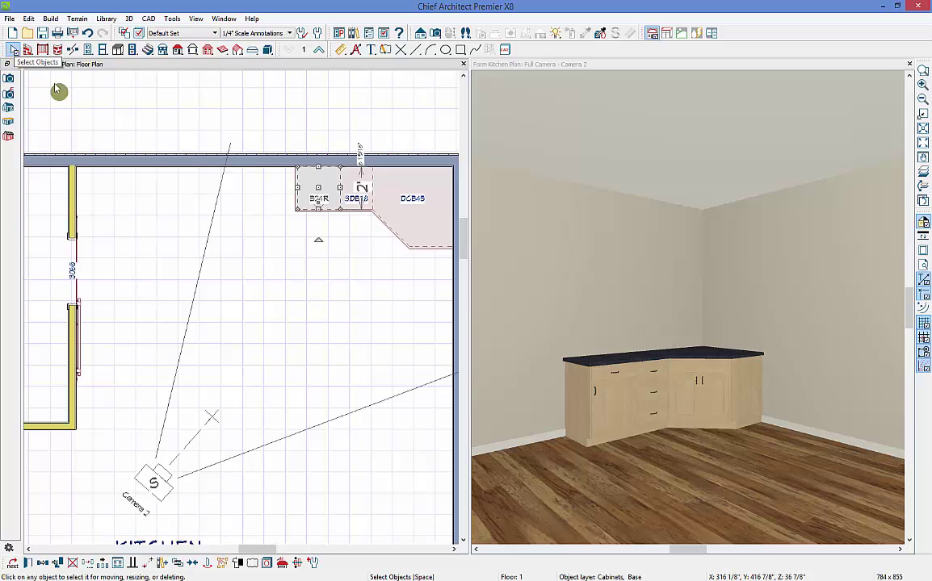
pyautogui.click(328, 197)
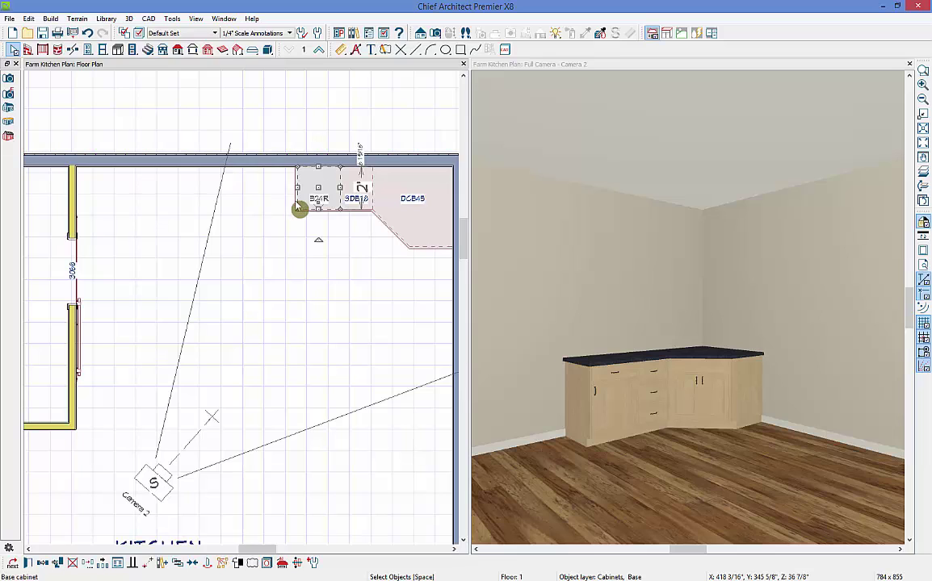
pyautogui.moveTo(320, 210); pyautogui.dragTo(319, 215)
pyautogui.moveTo(297, 191); pyautogui.dragTo(287, 190)
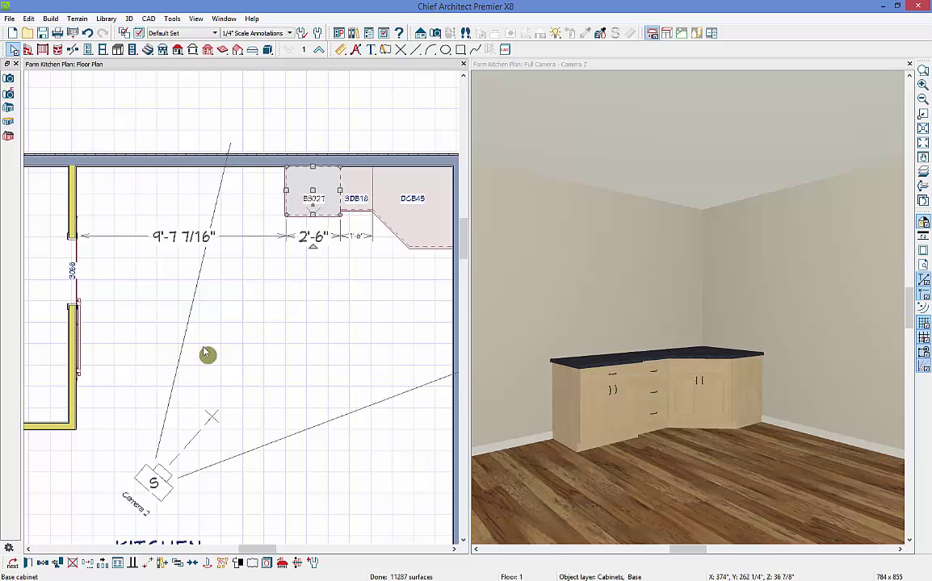
# Give the 30" base cabinet a Rounded cabinet corner treatment with a corner width of 2 1/2"
pyautogui.click(42, 562)
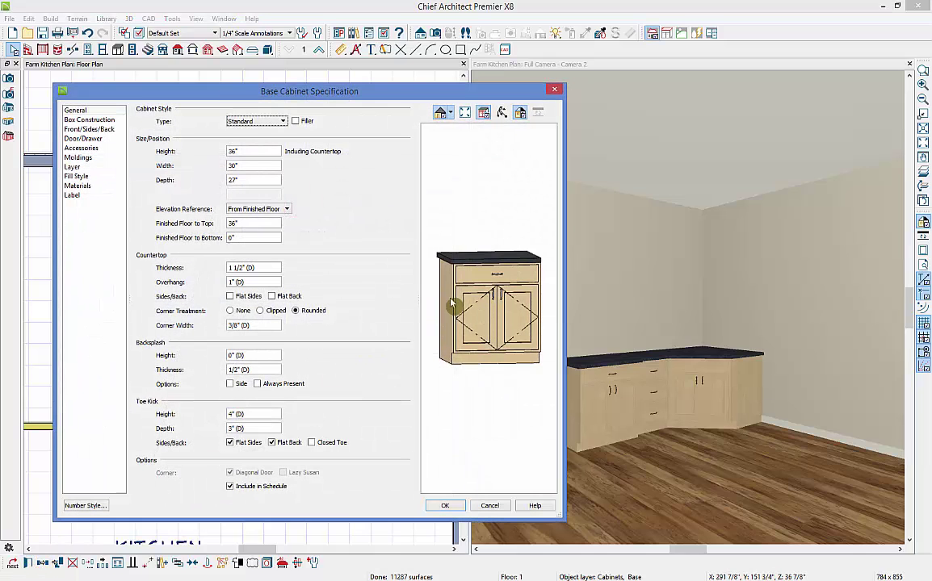
pyautogui.click(91, 120)
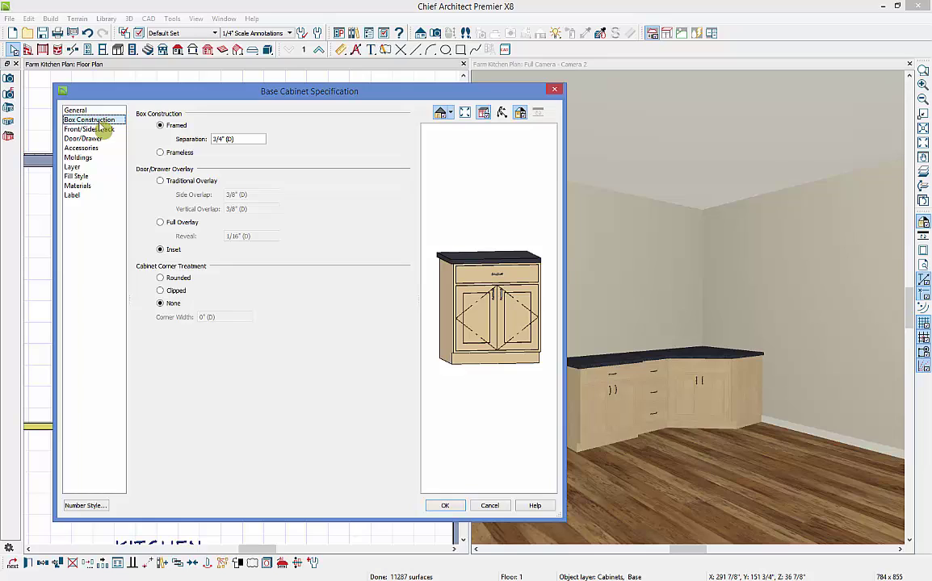
pyautogui.click(162, 278)
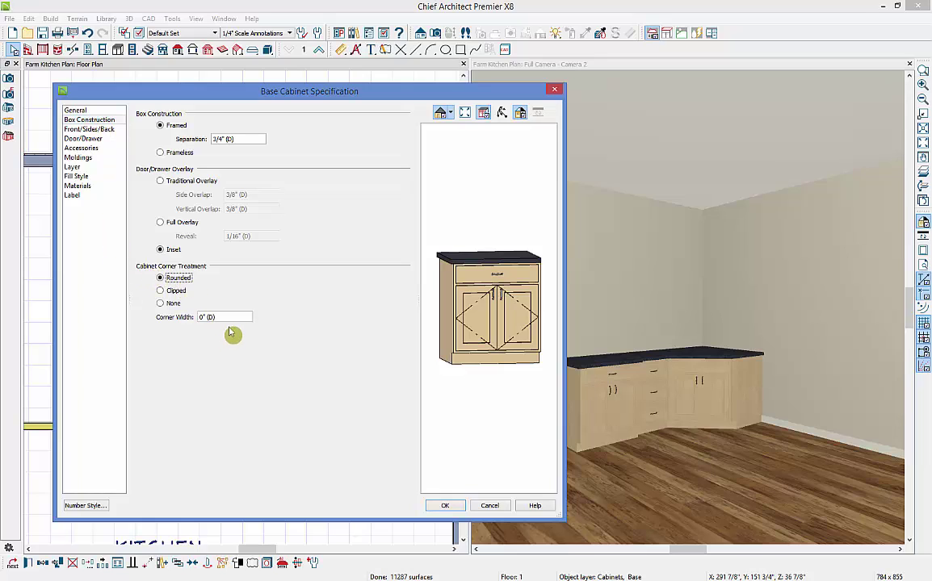
pyautogui.moveTo(217, 317); pyautogui.dragTo(199, 320)
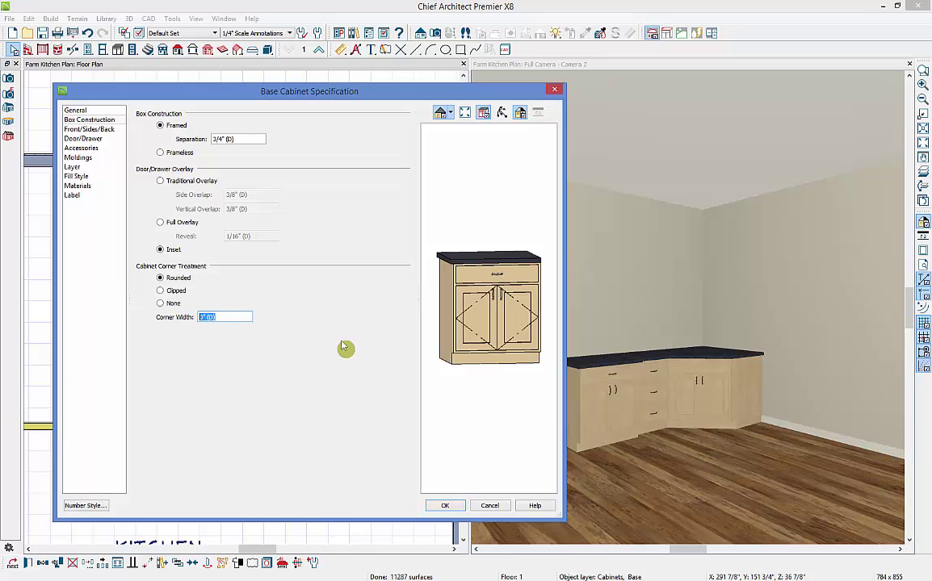
pyautogui.write('2.5')
pyautogui.press('Tab')
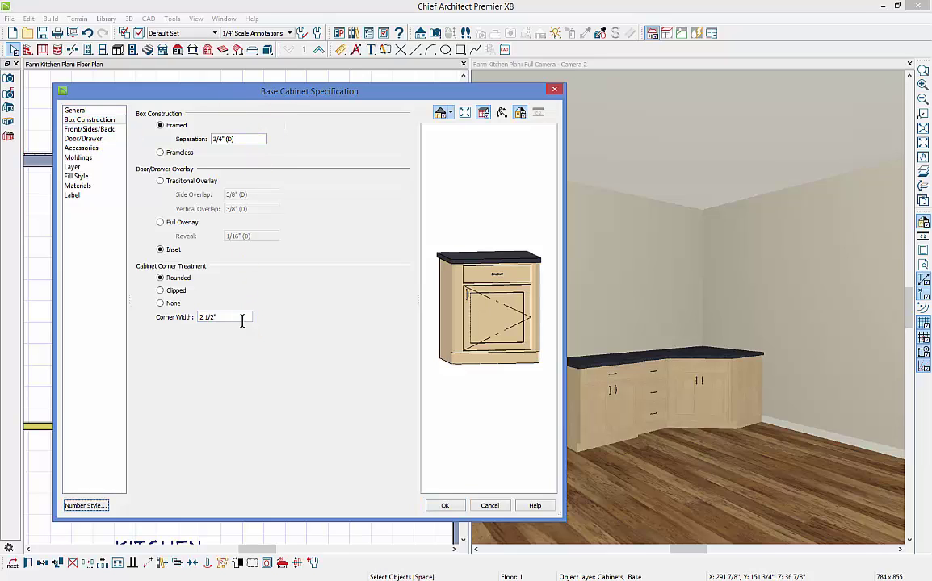